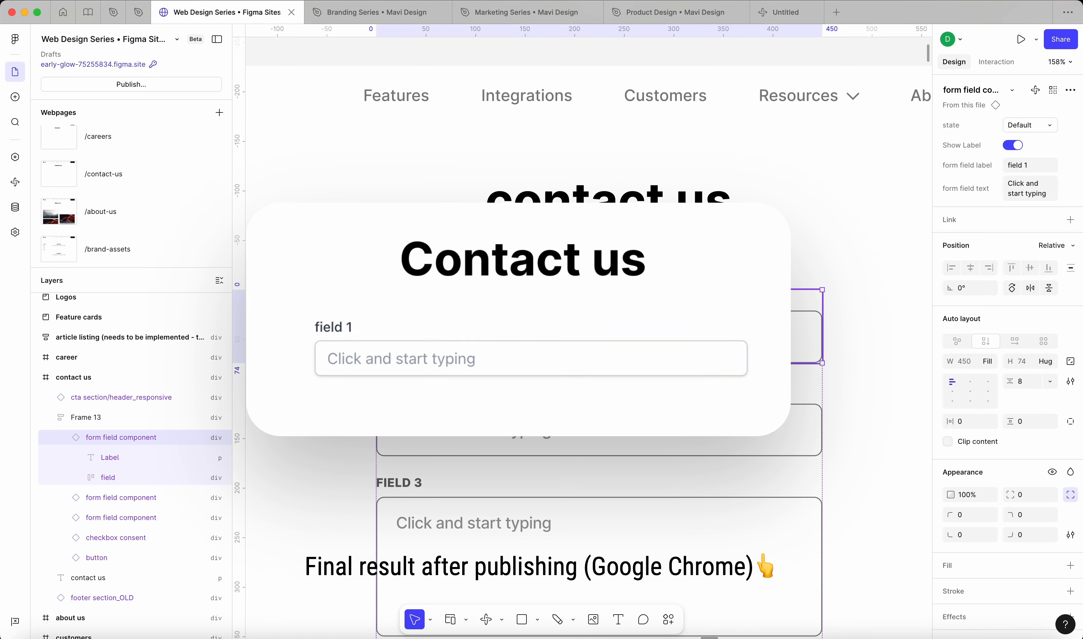
Step: Look over the whole site canvas, the contact us form and the blank Untitled AI prompt file
scroll(605, 348, down, 3)
scroll(605, 348, down, 15)
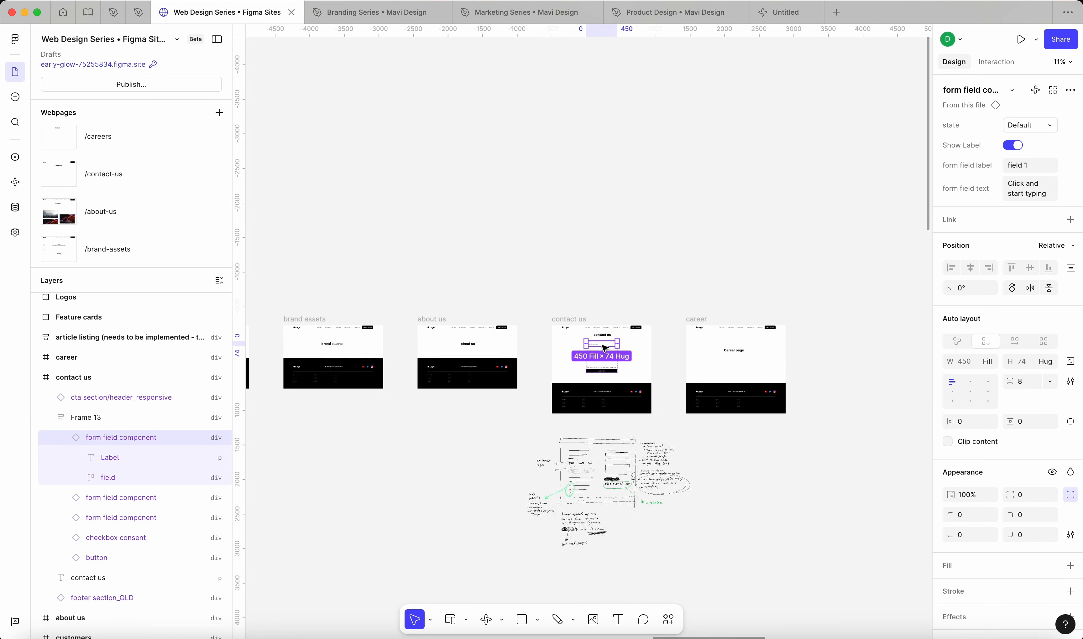
scroll(605, 348, down, 4)
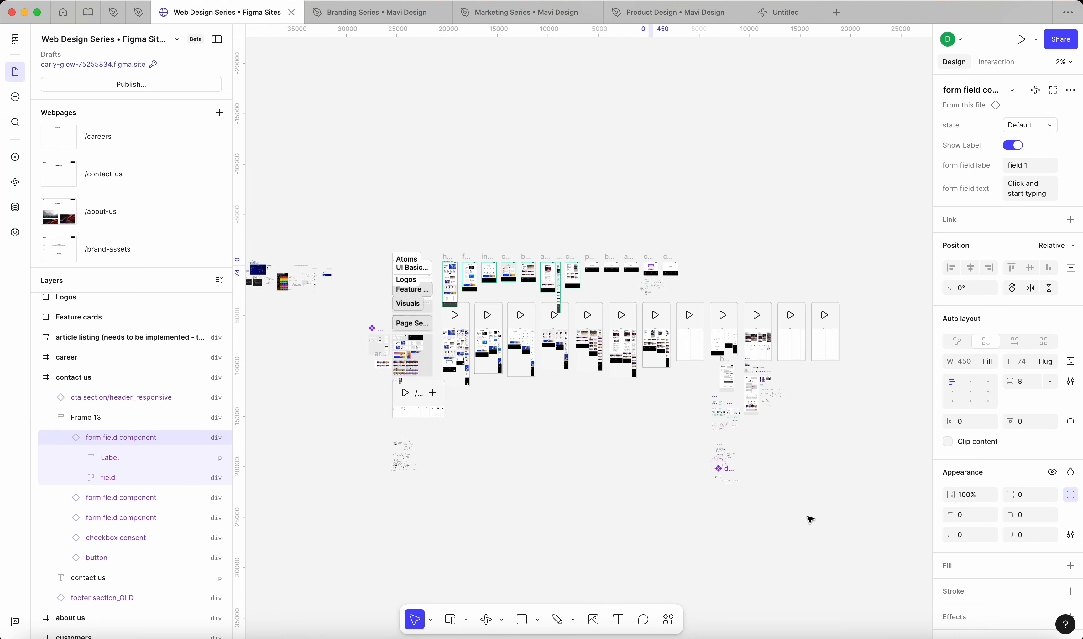
drag(861, 535, 346, 180)
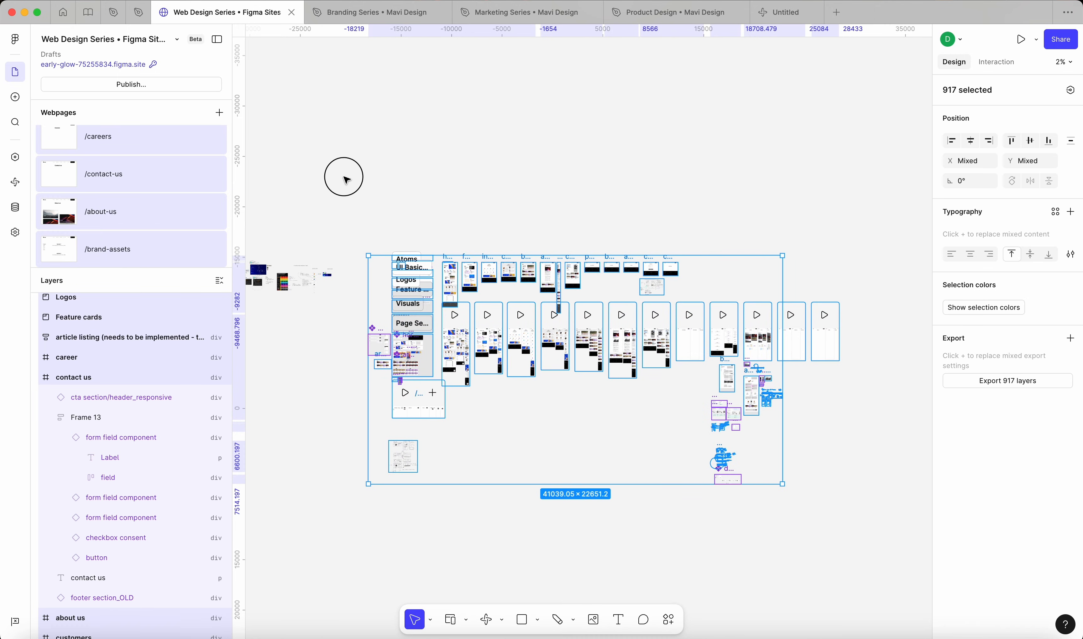
click(347, 180)
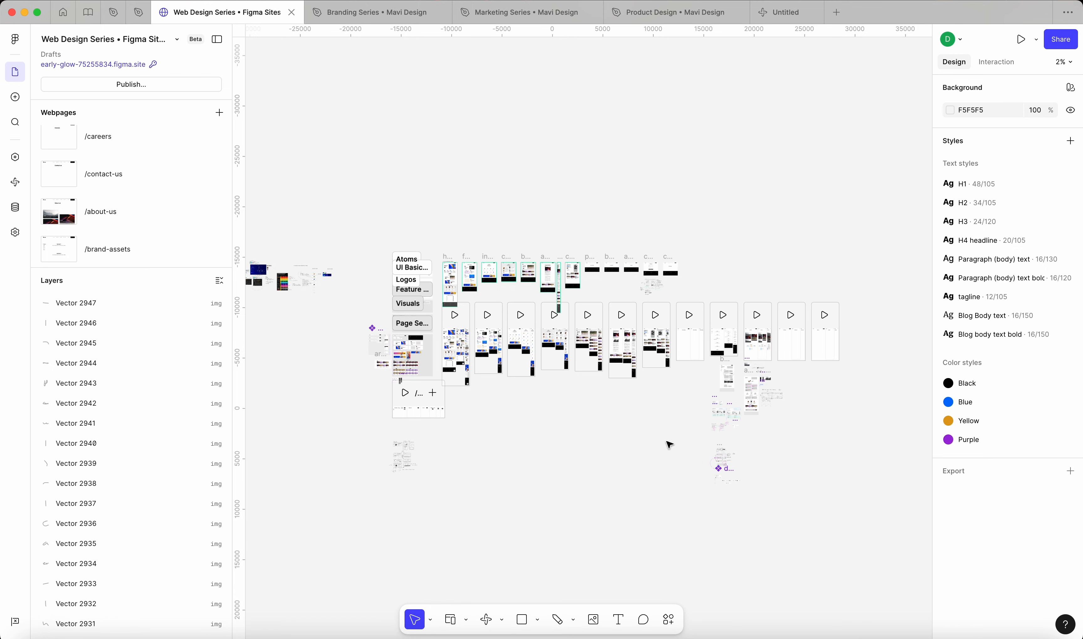
scroll(668, 445, up, 4)
scroll(614, 219, up, 10)
scroll(614, 220, up, 2)
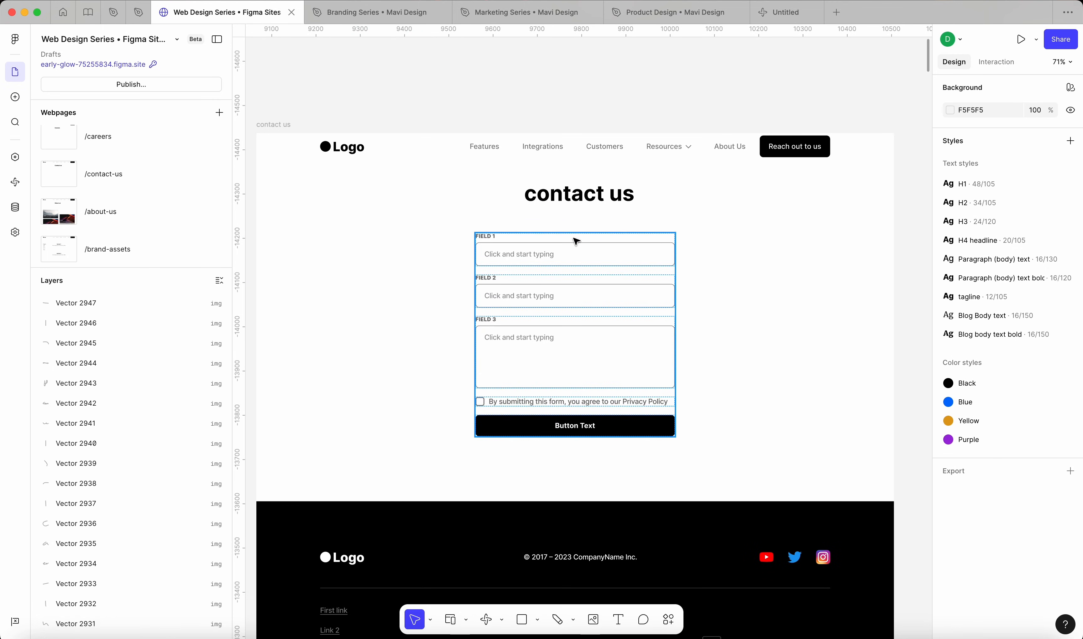
click(781, 13)
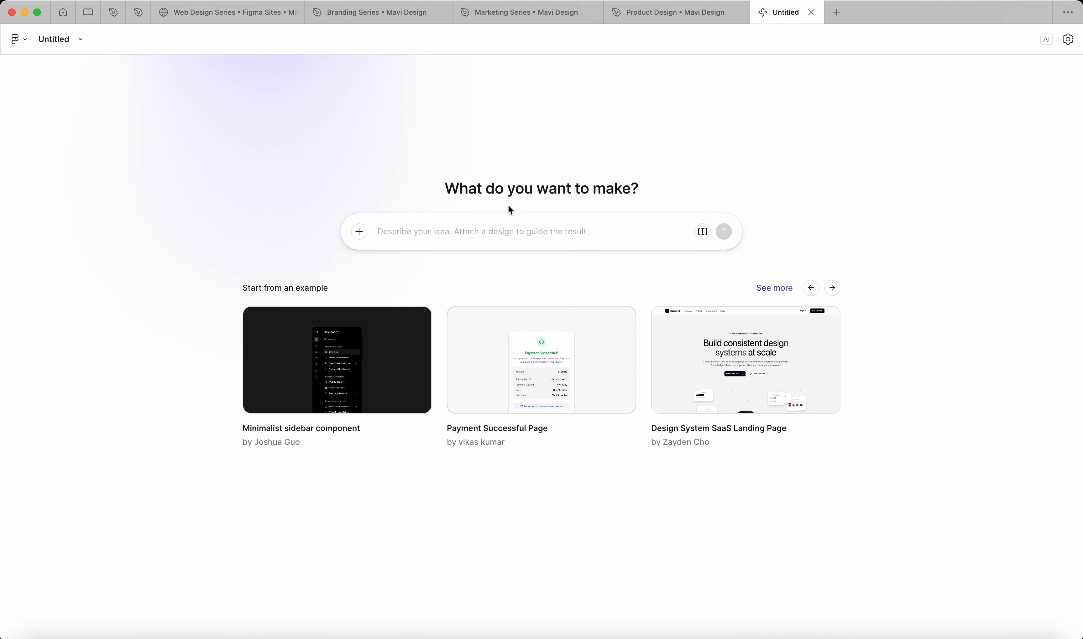
click(244, 12)
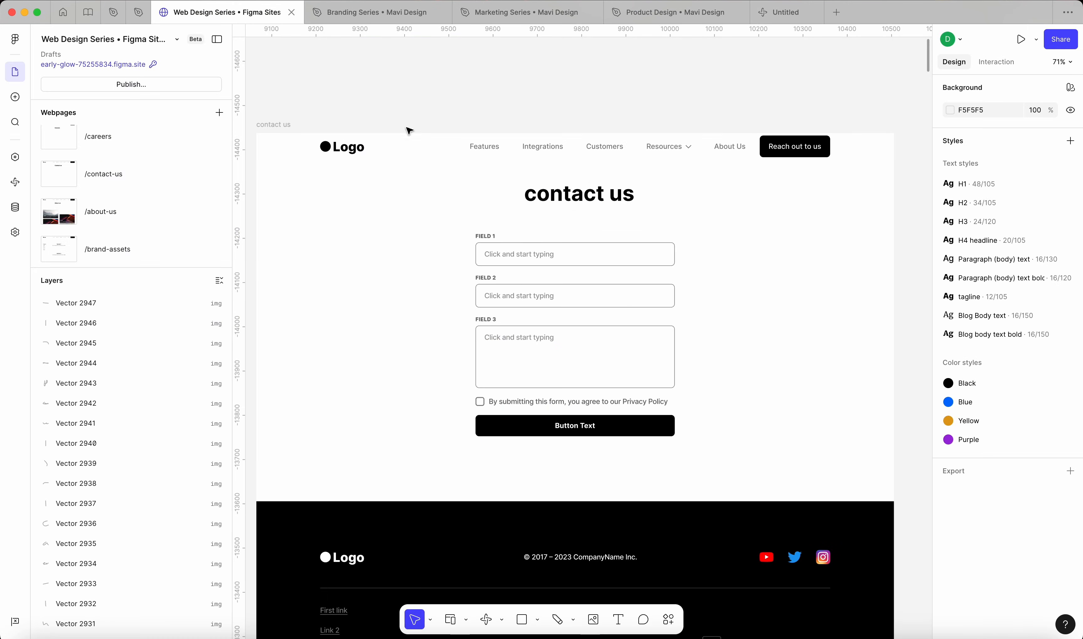
Step: Duplicate the FIELD 1 form field component from the contact form onto the empty canvas above the contact us frame
scroll(556, 254, up, 5)
double_click(556, 255)
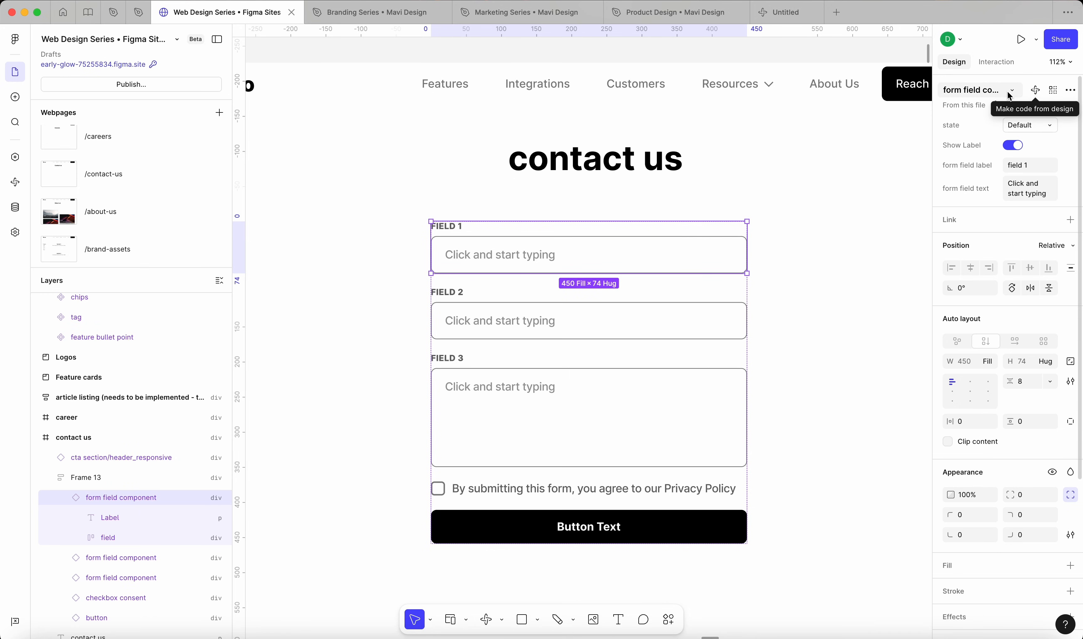
scroll(569, 294, down, 5)
scroll(568, 294, up, 2)
scroll(571, 293, up, 4)
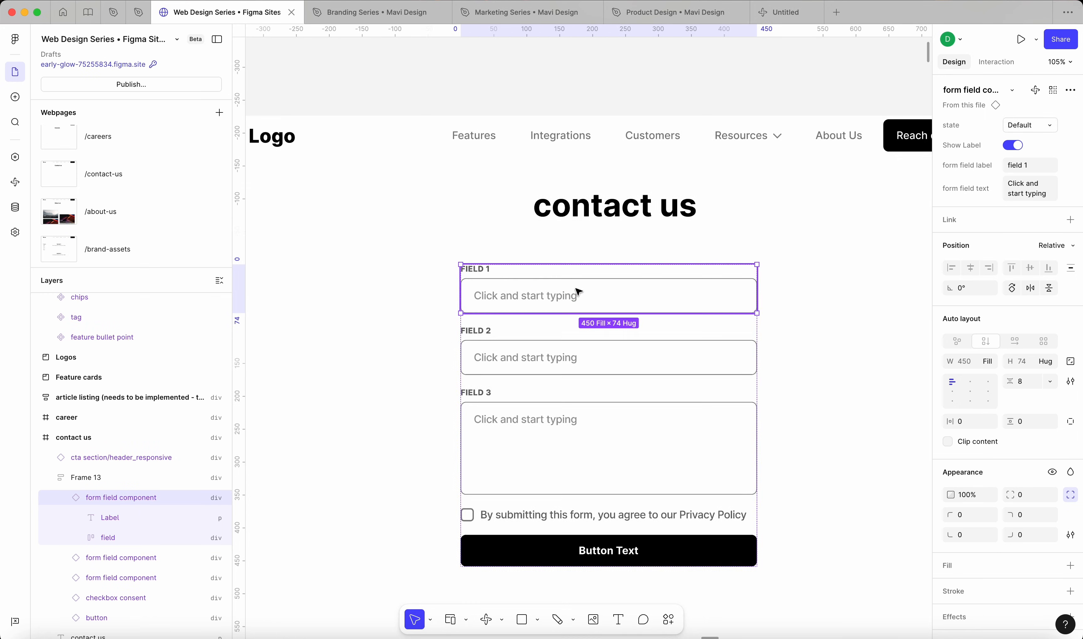
scroll(575, 290, down, 2)
drag(573, 280, 417, 129)
click(560, 147)
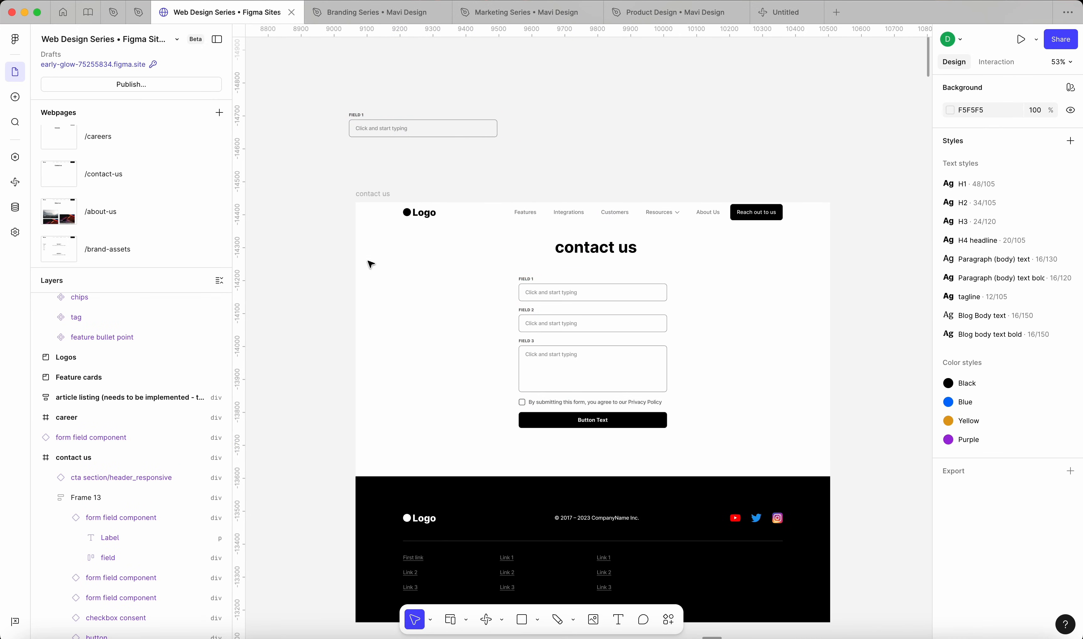
Step: Convert the duplicated form field above the contact us frame into a code layer using Make code from design
scroll(369, 263, down, 5)
scroll(439, 242, up, 6)
click(468, 188)
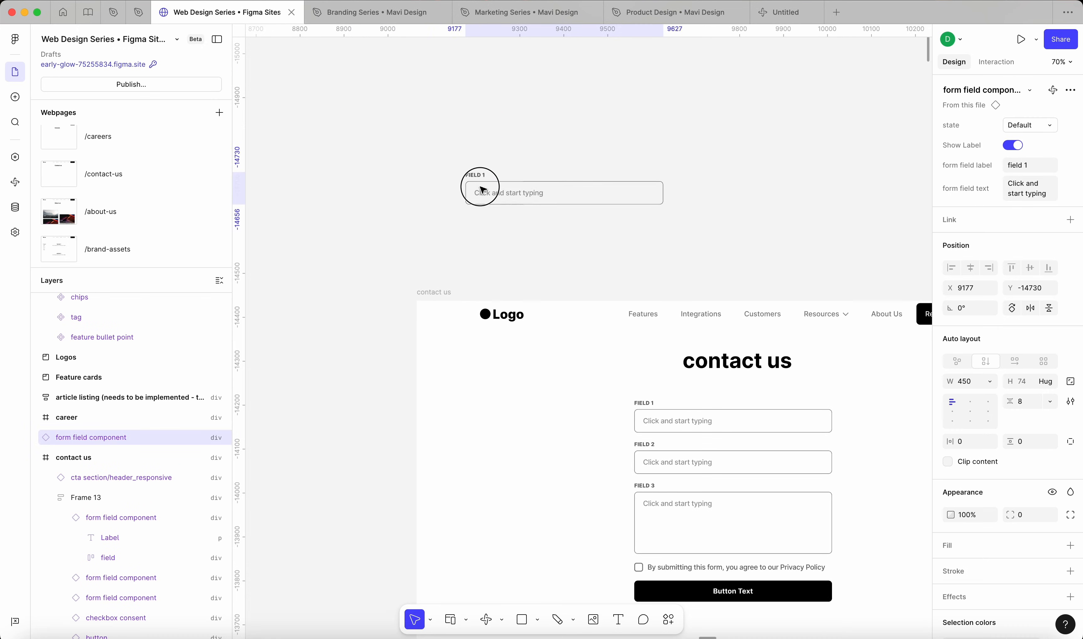
scroll(465, 198, up, 4)
drag(499, 210, 500, 205)
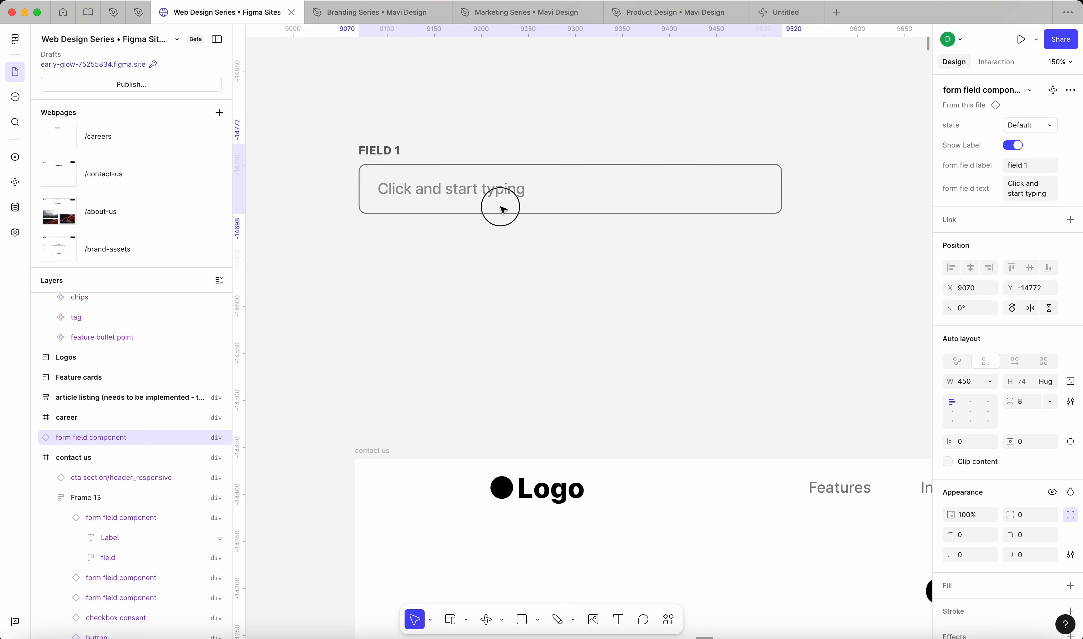
click(583, 310)
click(541, 189)
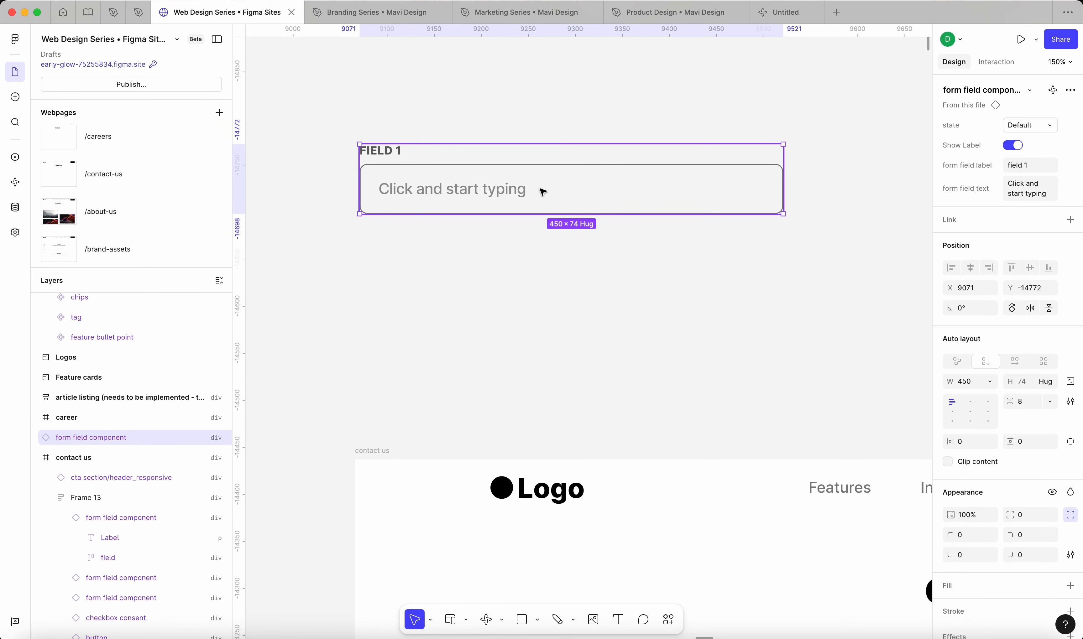
click(1052, 91)
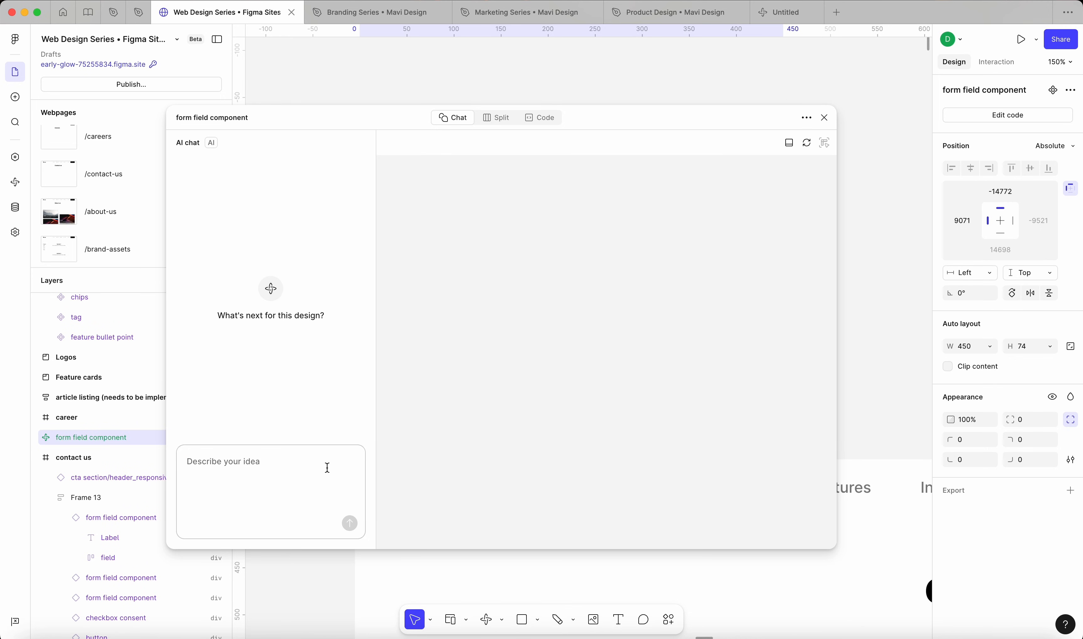
Step: Send the AI chat the prompt "Make this form field fully editable (i want to be able to type inside and remove text)"
text(Make this form)
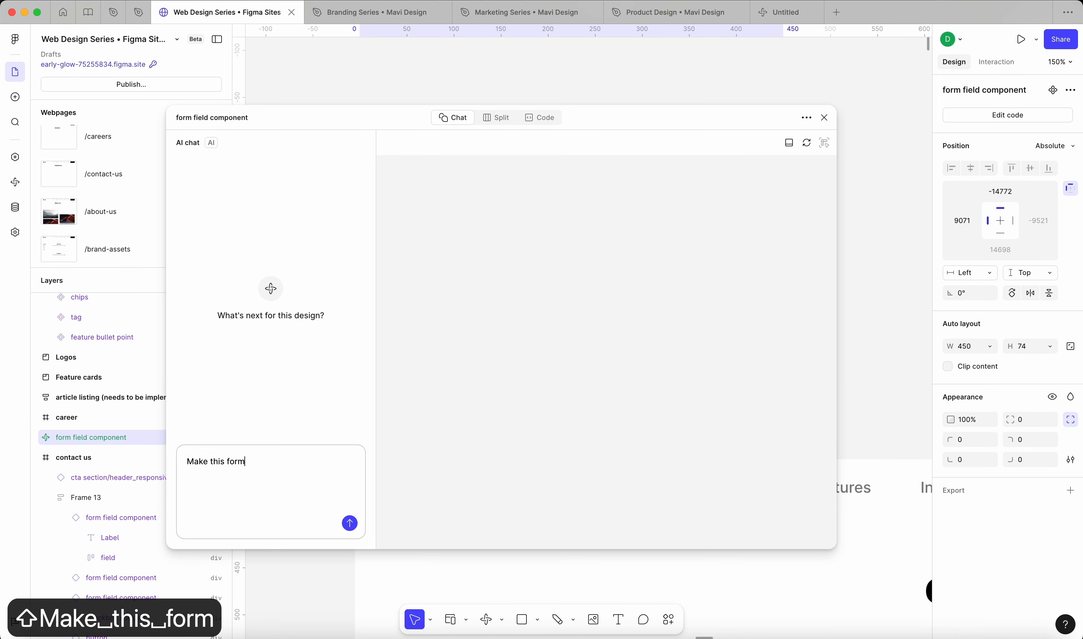
text( field fully edi)
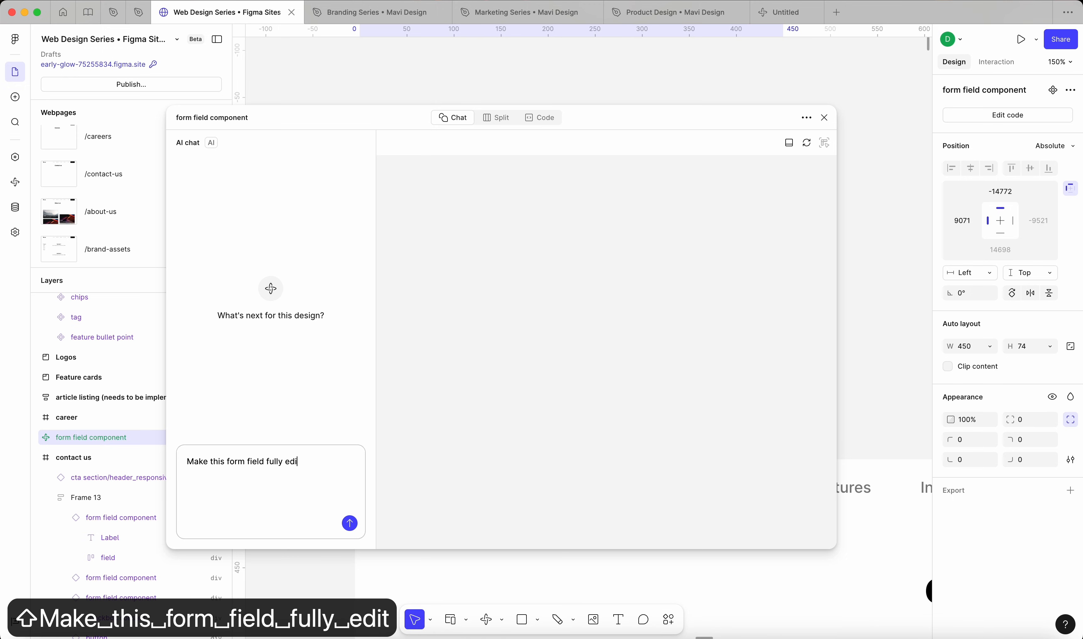
text(table (i want to be able to)
key(BackSpace)
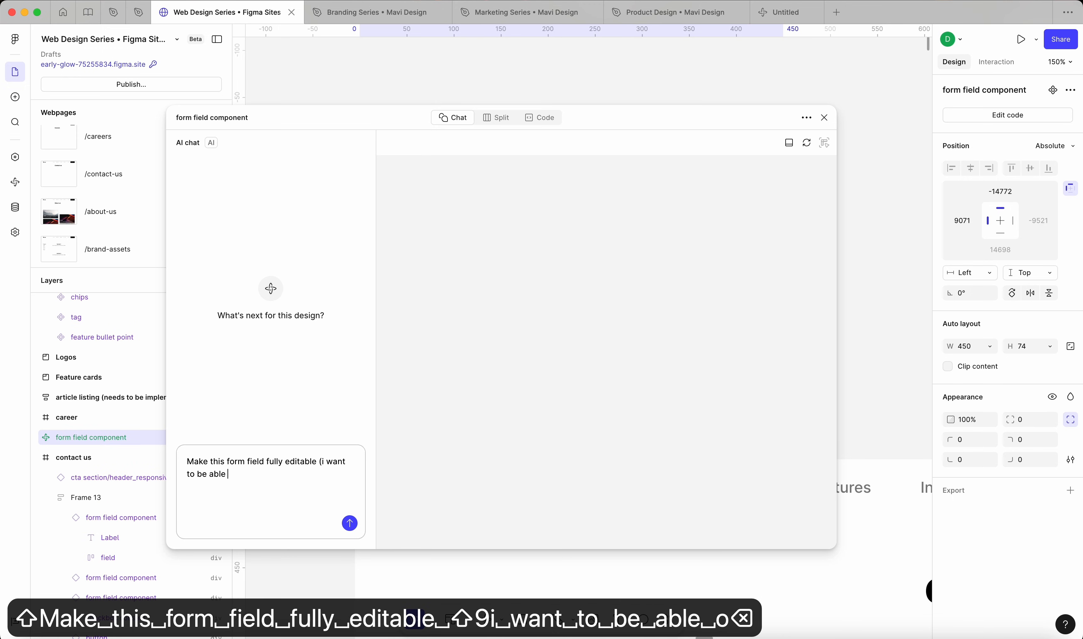
text(to type inside))
key(BackSpace)
text(and remove text)
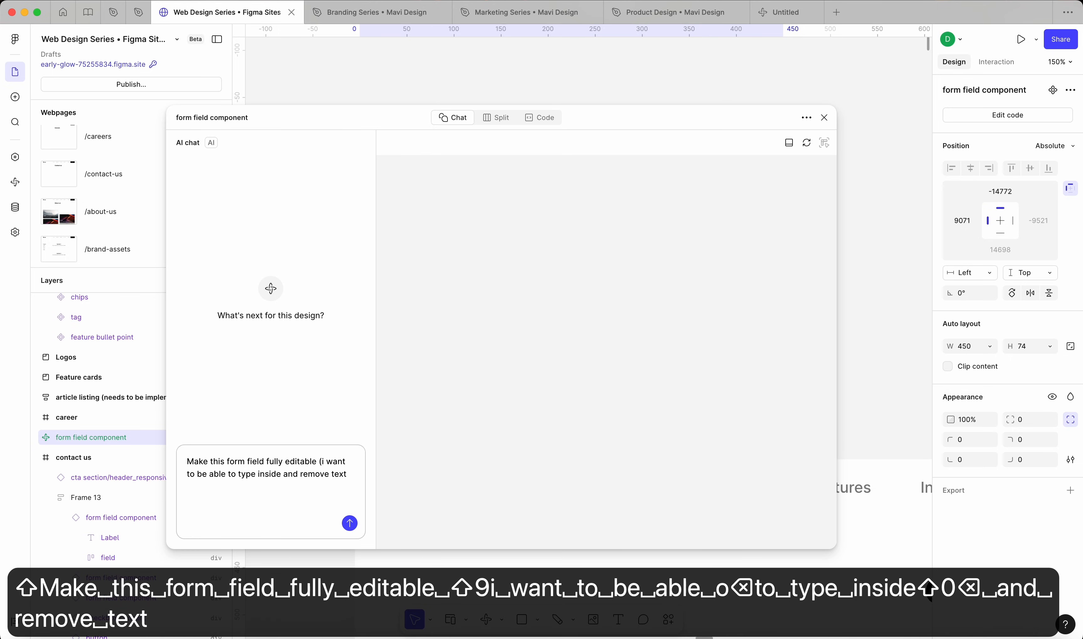
text())
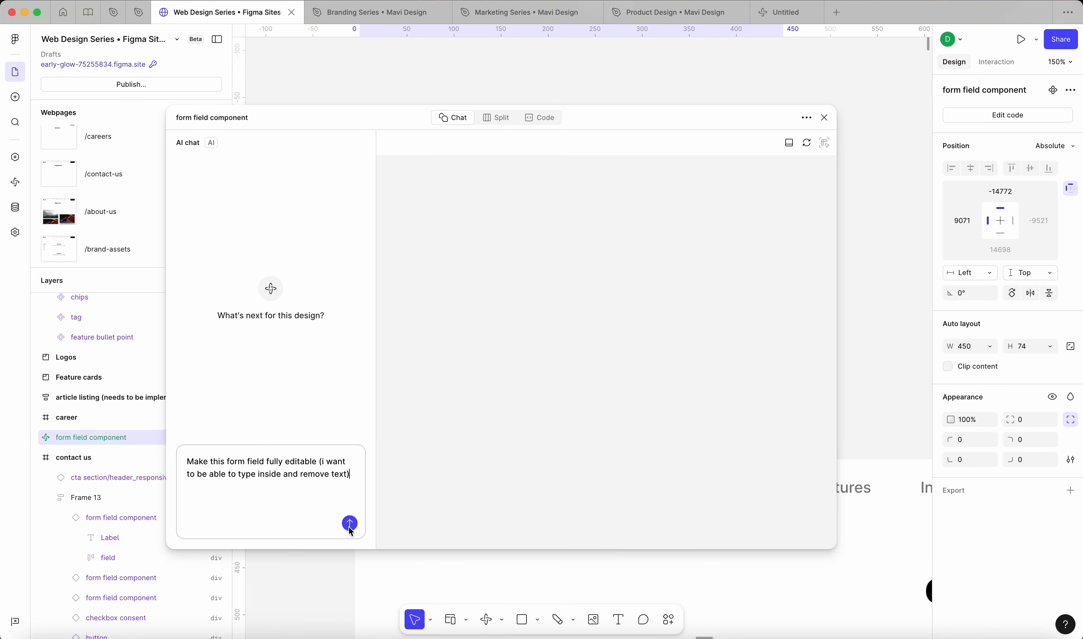
click(350, 524)
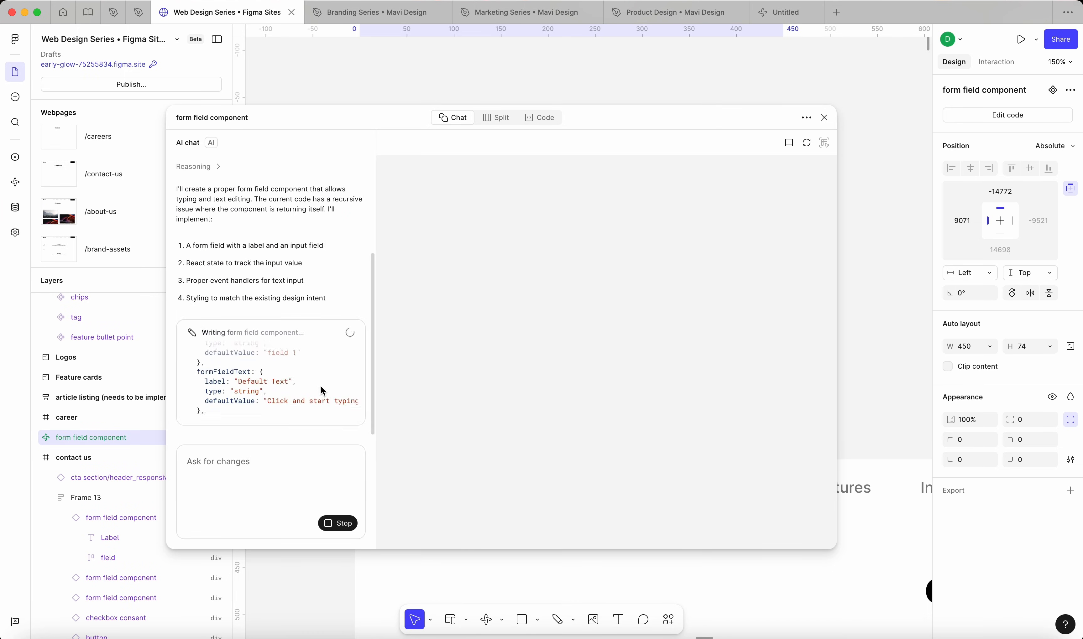
Step: Refresh the generated component's preview and test field 1 by deleting part of its text
click(536, 118)
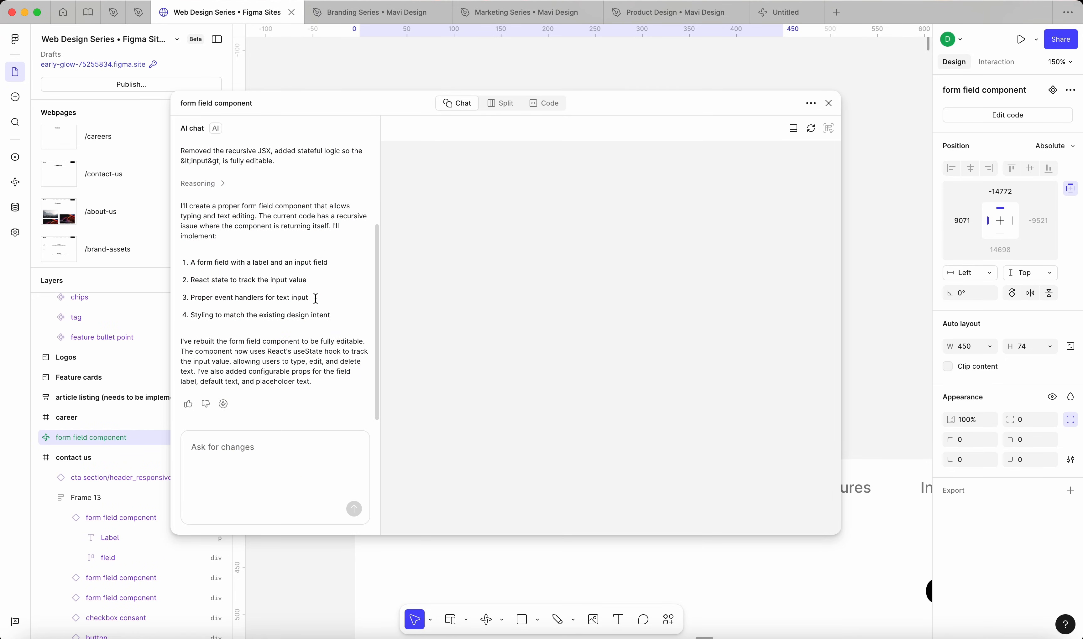
click(812, 136)
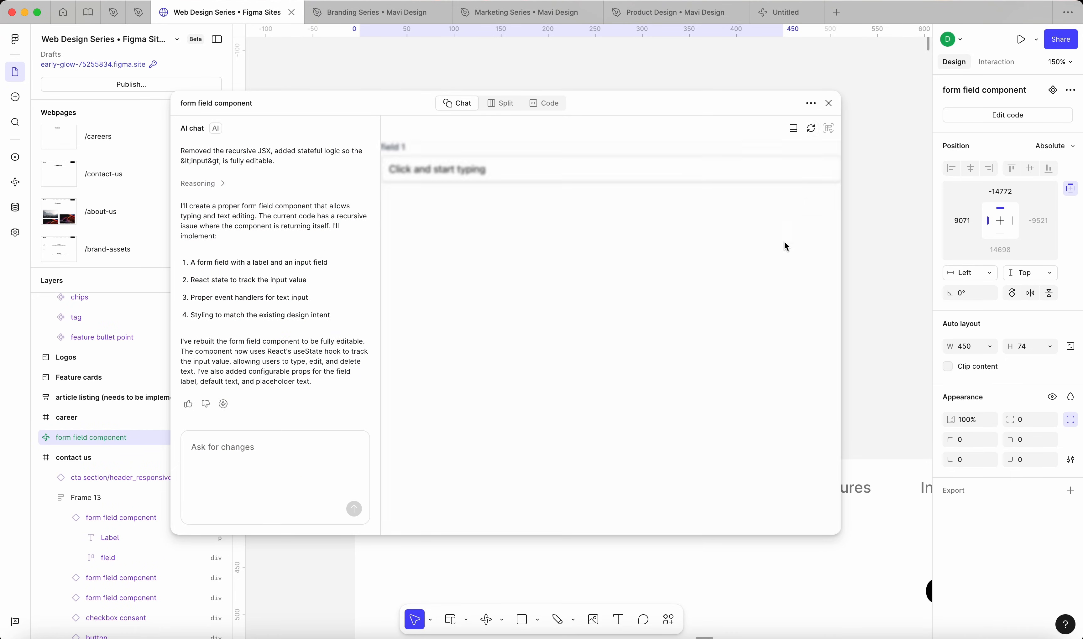
click(487, 175)
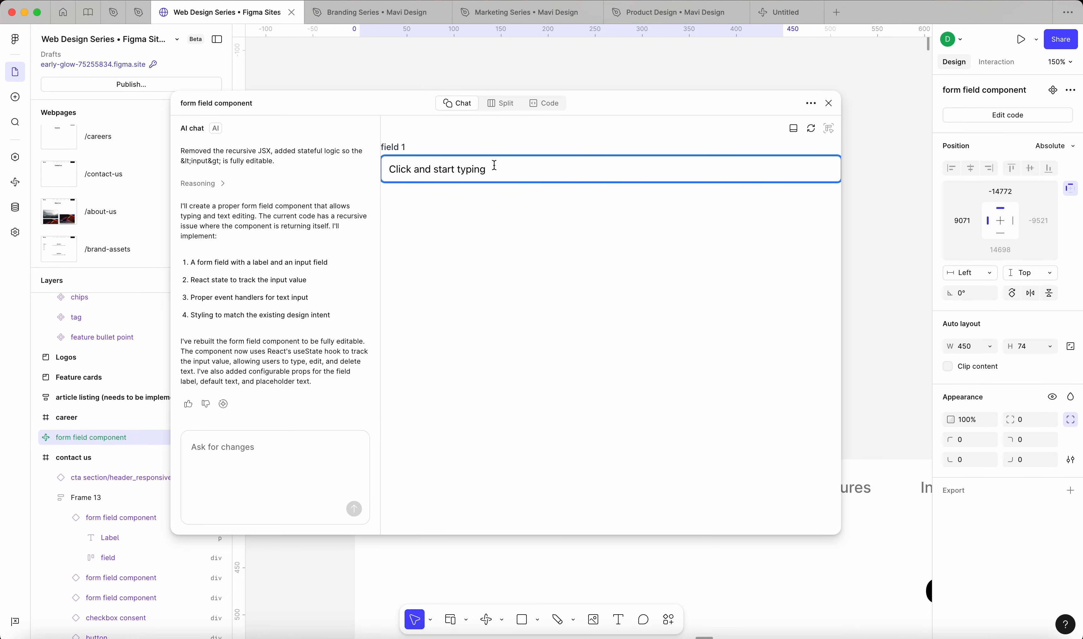
key(BackSpace)
key(BackSpace)
key(BackSpace)
key(BackSpace)
key(BackSpace)
key(BackSpace)
key(BackSpace)
key(BackSpace)
key(BackSpace)
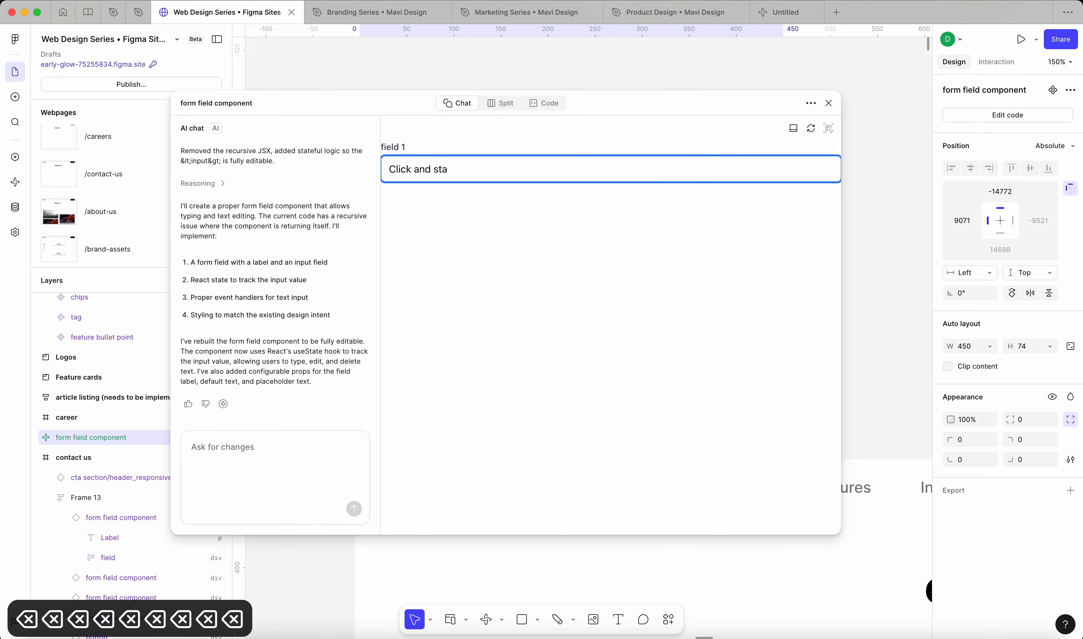
key(BackSpace)
key(BackSpace)
key(BackSpace)
key(BackSpace)
Step: Test field 1 in the preview by replacing its remaining text with "type something" and erasing that again
click(559, 348)
triple_click(433, 168)
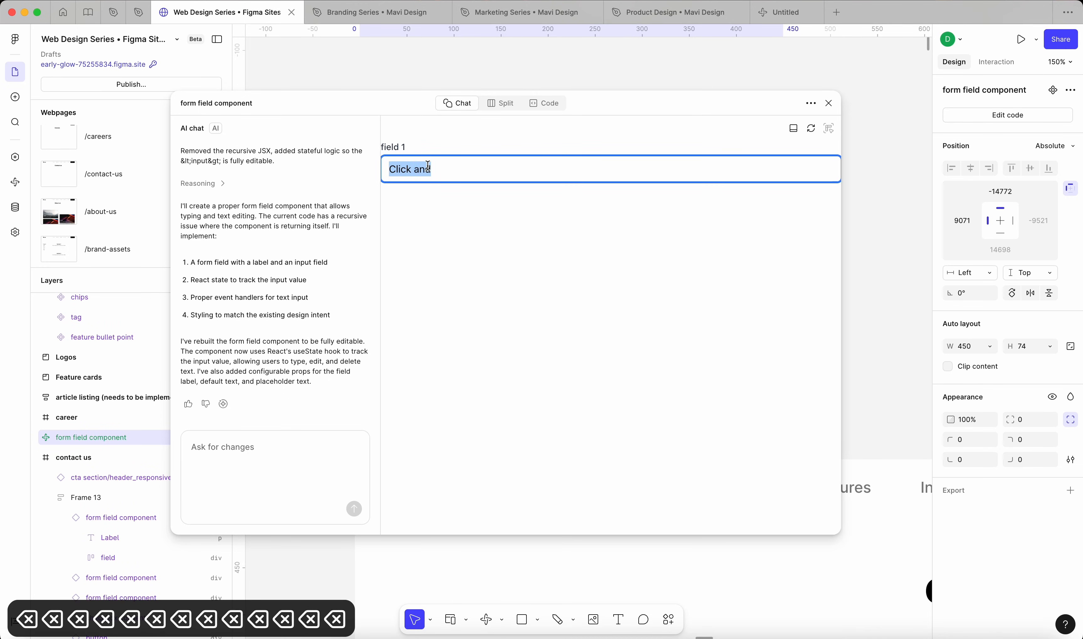
key(BackSpace)
text(type something)
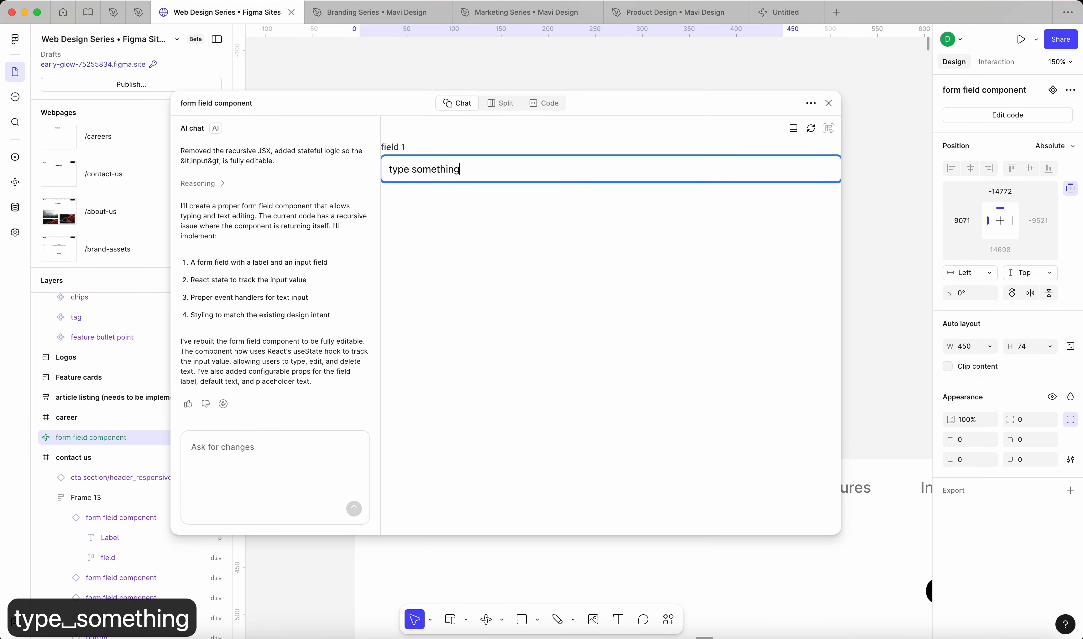
key(BackSpace)
key(BackSpace)
key(BackSpace)
key(BackSpace)
key(BackSpace)
key(BackSpace)
key(BackSpace)
key(BackSpace)
key(BackSpace)
key(BackSpace)
key(BackSpace)
key(BackSpace)
key(BackSpace)
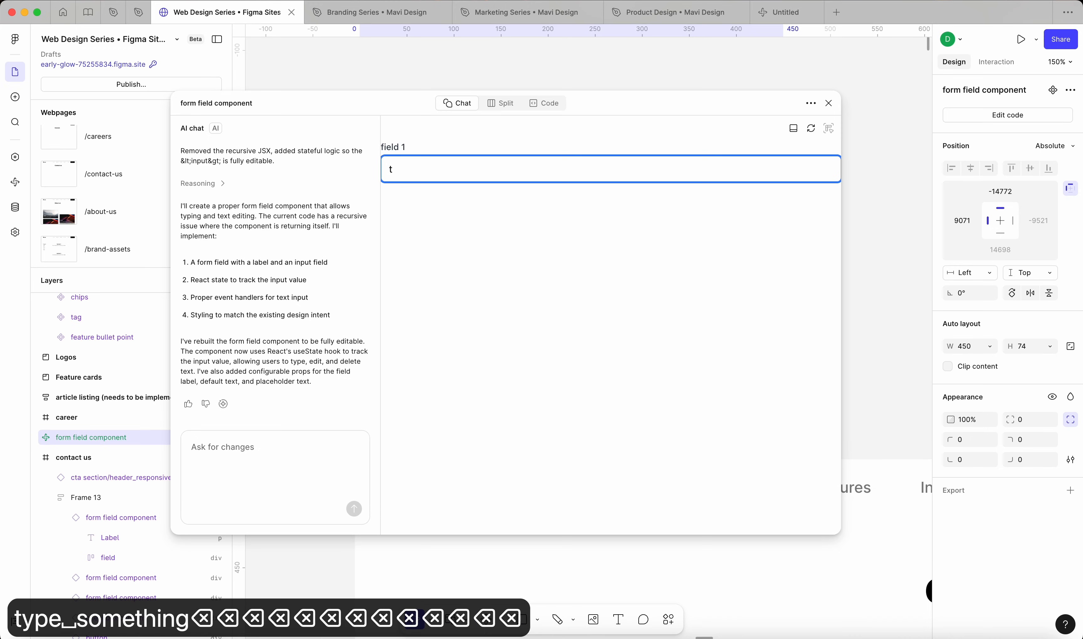
click(447, 244)
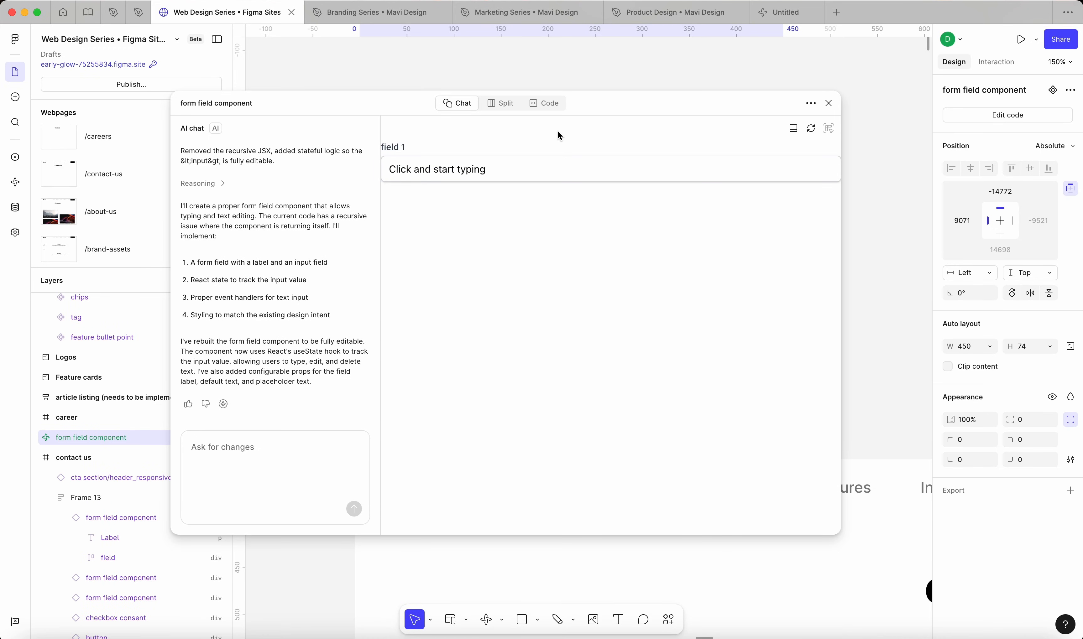
Step: Shift the code window aside and check how the "Click and start typing" text can be selected in the preview
drag(605, 107, 642, 107)
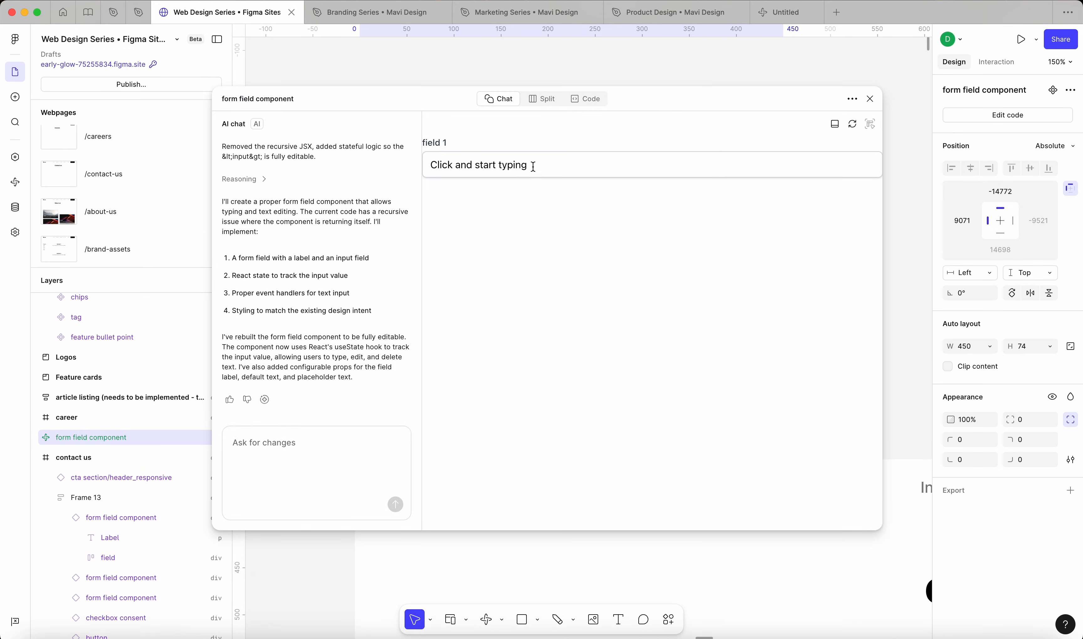
drag(532, 166, 456, 165)
click(525, 244)
drag(530, 164, 432, 165)
click(482, 248)
Step: Send the AI chat the prompt "Make the "click and start typing" text a placeholder - meaning it will disappear when I click to edit the field"
text(Make th)
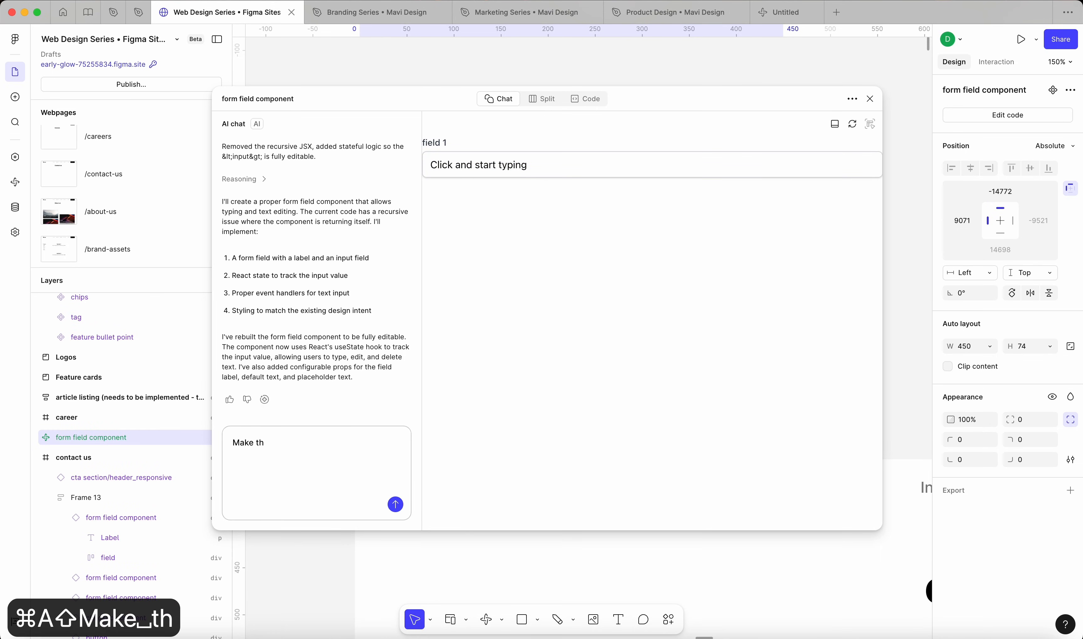
text(e "click and st)
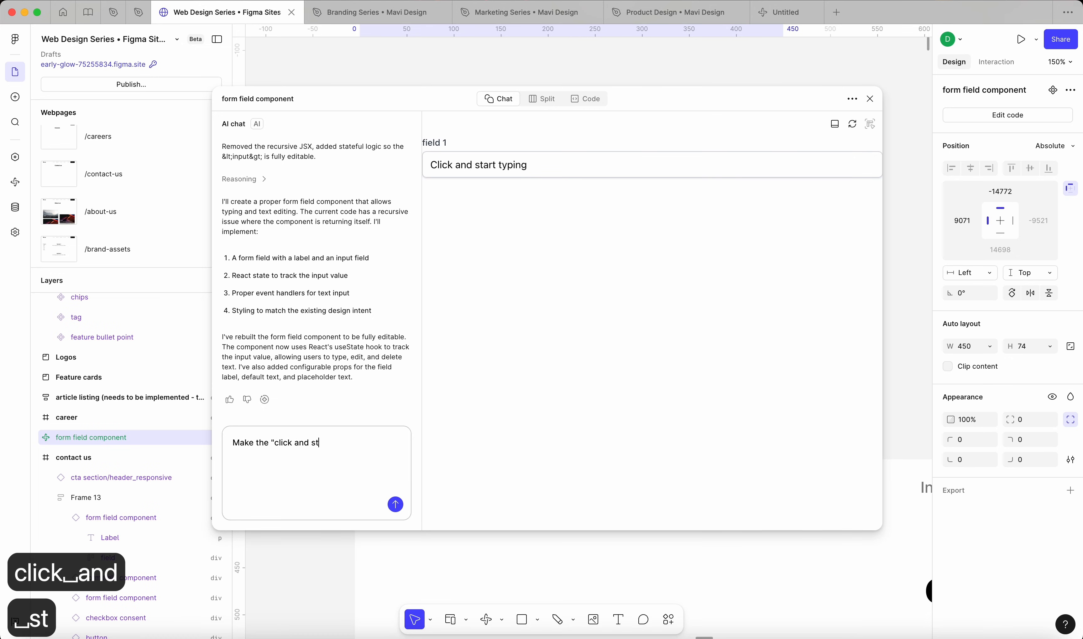
text(art typing" text )
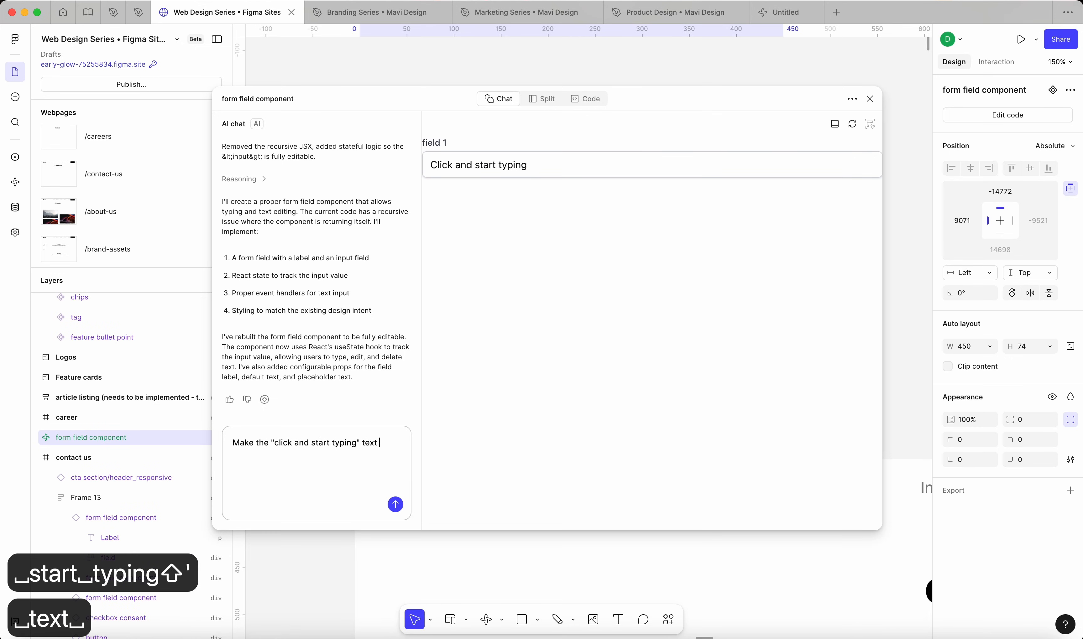
text(a placeholder - m)
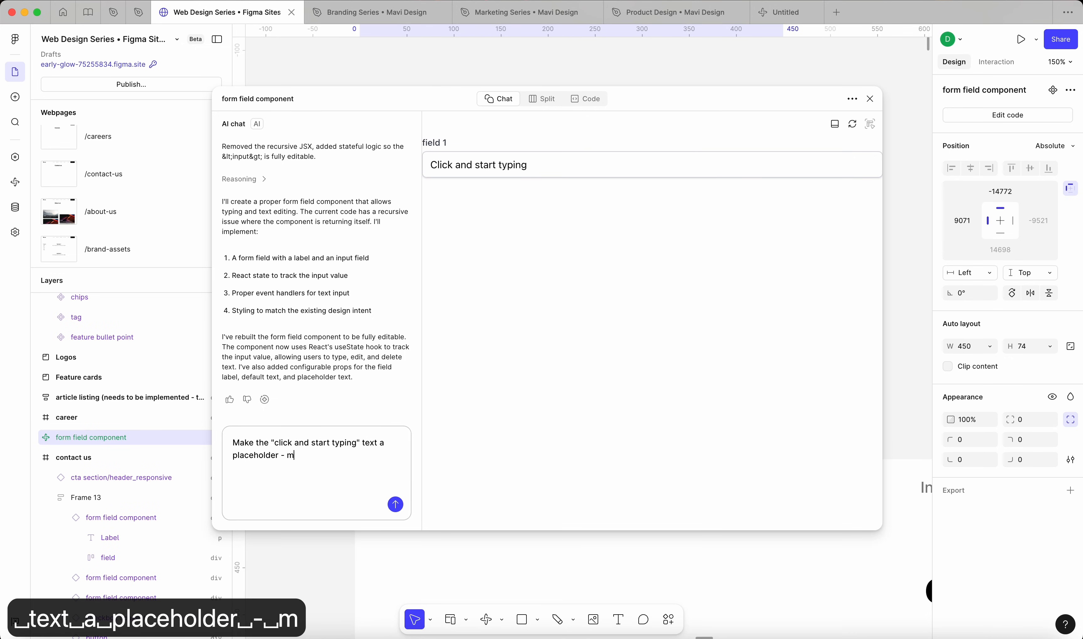
text(eaning it will dis)
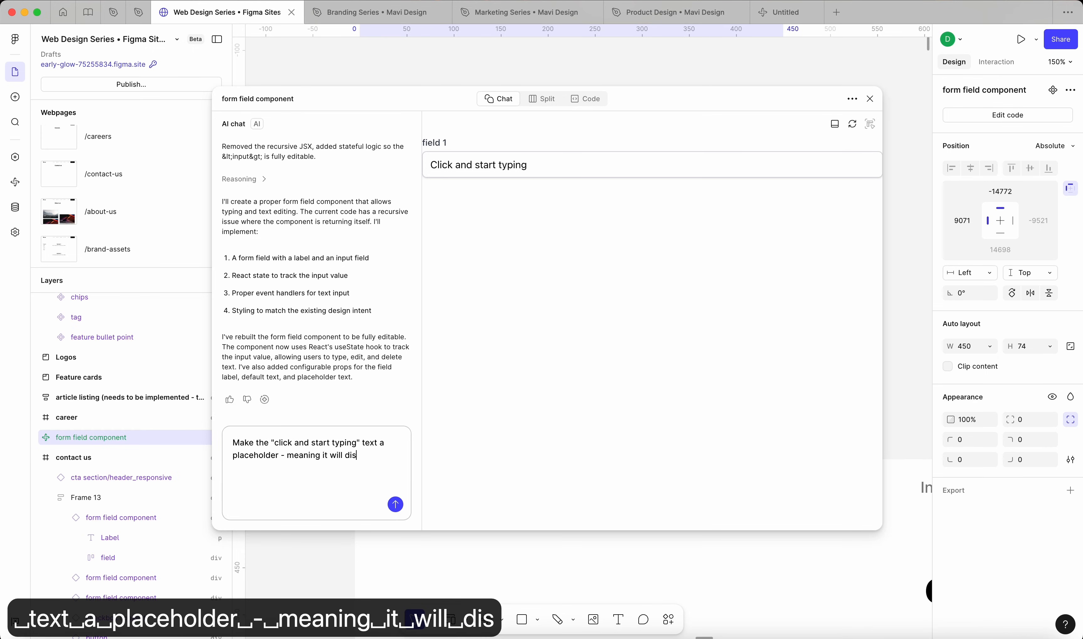
text(appear when I click into)
key(BackSpace)
key(BackSpace)
key(BackSpace)
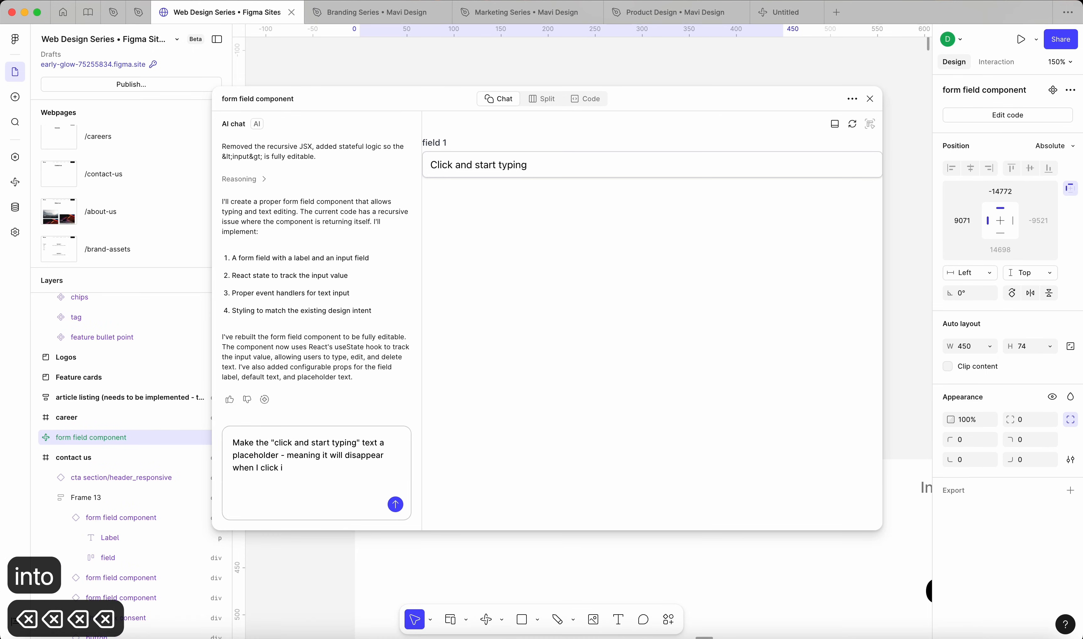
key(BackSpace)
text(to edit the field)
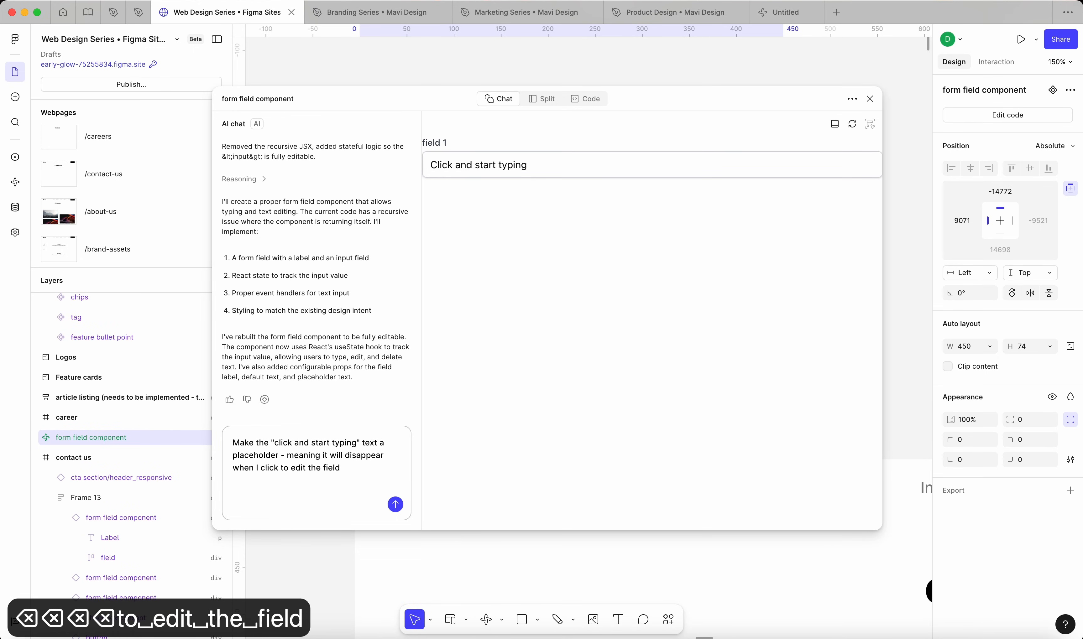
click(396, 506)
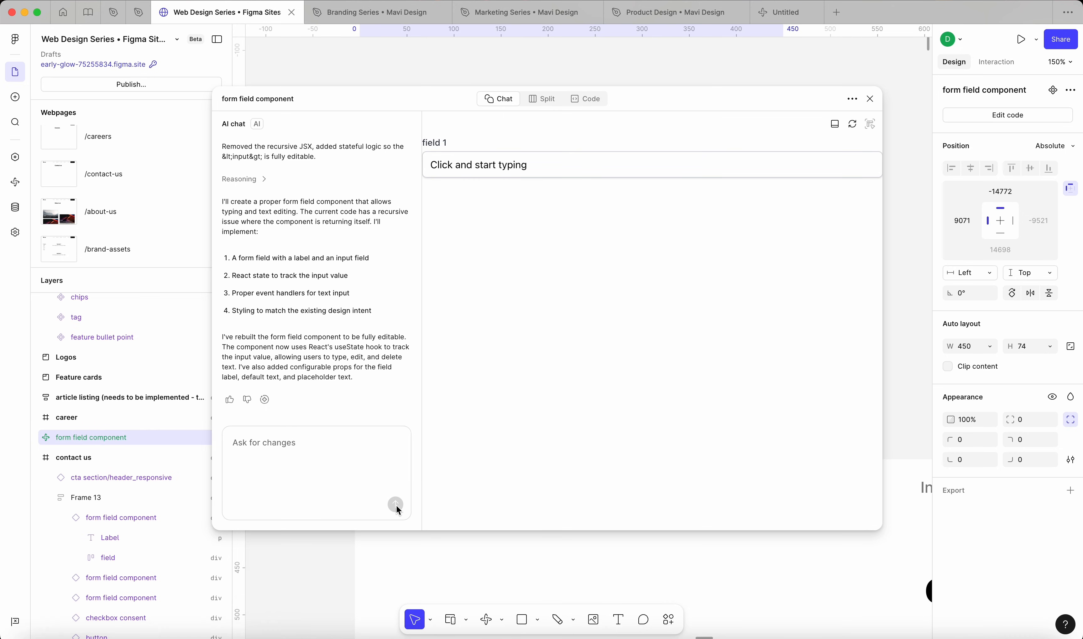
click(318, 415)
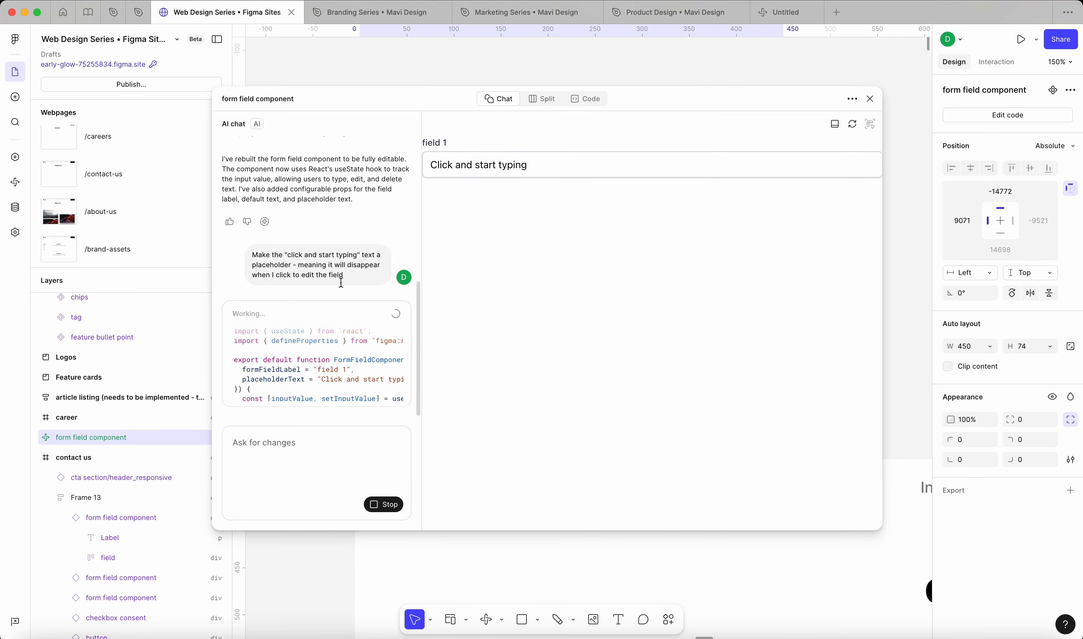
Step: Refresh the component's preview, test the placeholder in field 1 by entering "sdfsdf", and close the code window
click(483, 165)
text(sdfsdf)
click(854, 128)
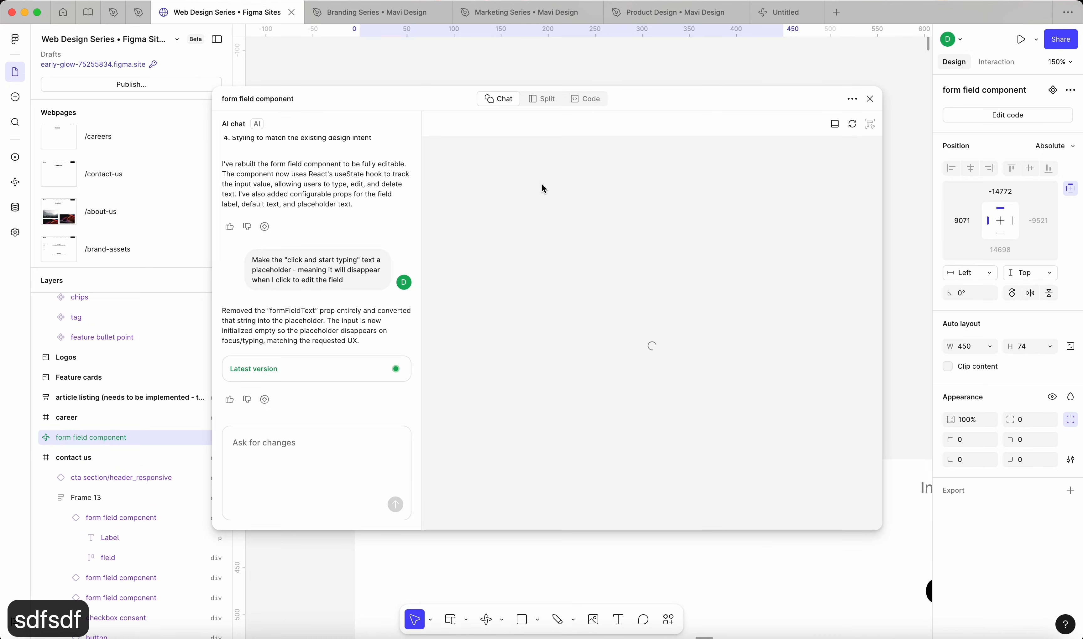
click(529, 169)
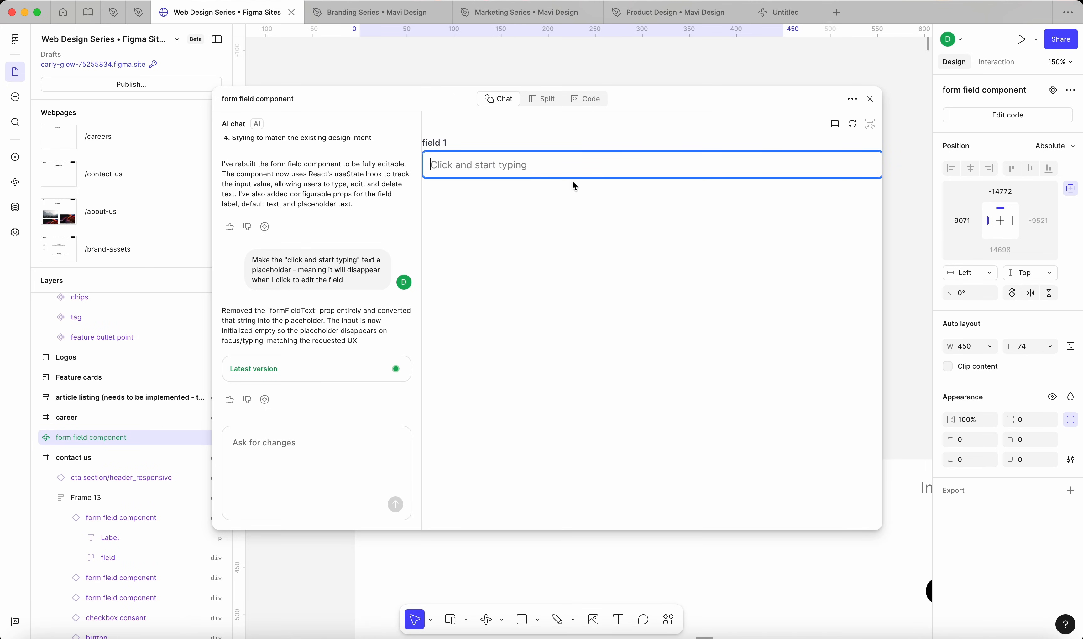
text(sdfsdf)
click(588, 247)
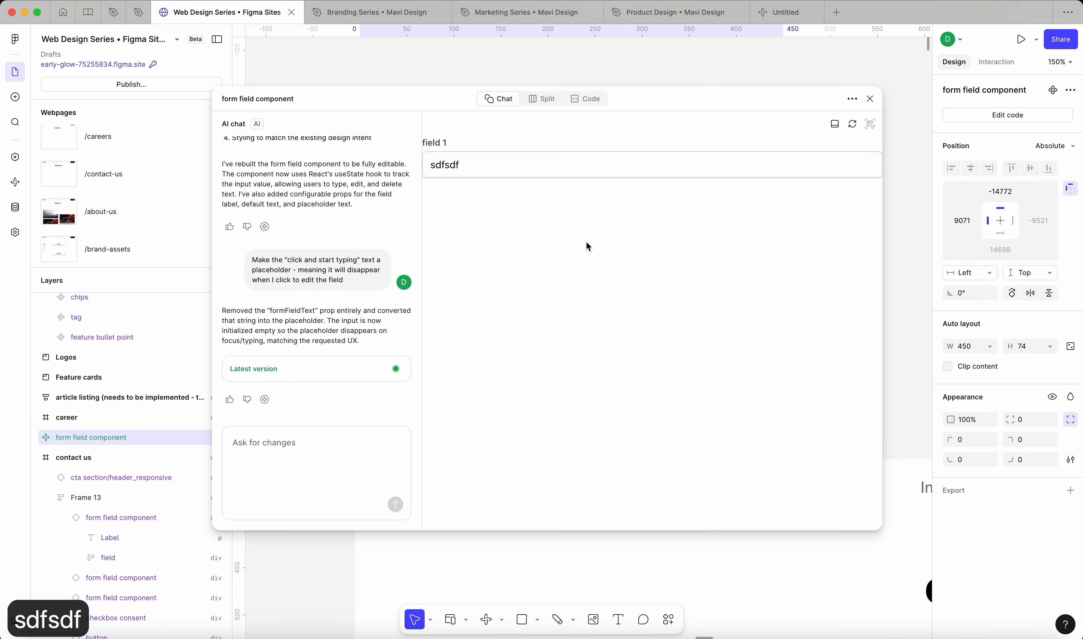
click(870, 99)
Step: Move the form field component slightly on the canvas, to about X 9116, Y -14745, and keep it selected
click(795, 343)
drag(522, 225, 579, 231)
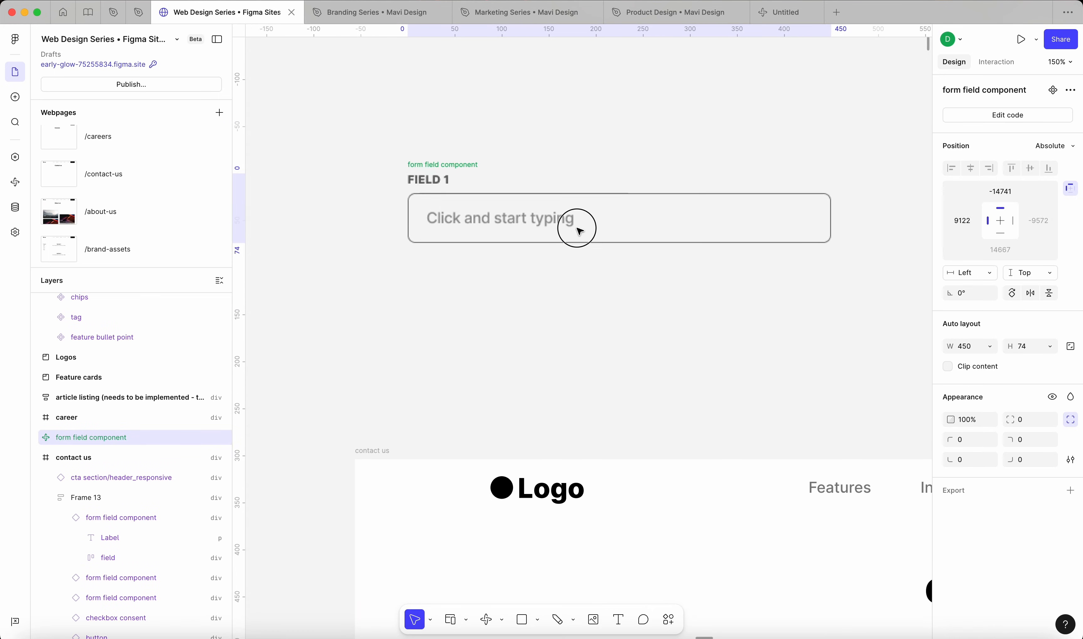
scroll(534, 221, down, 3)
click(546, 175)
key(super+0)
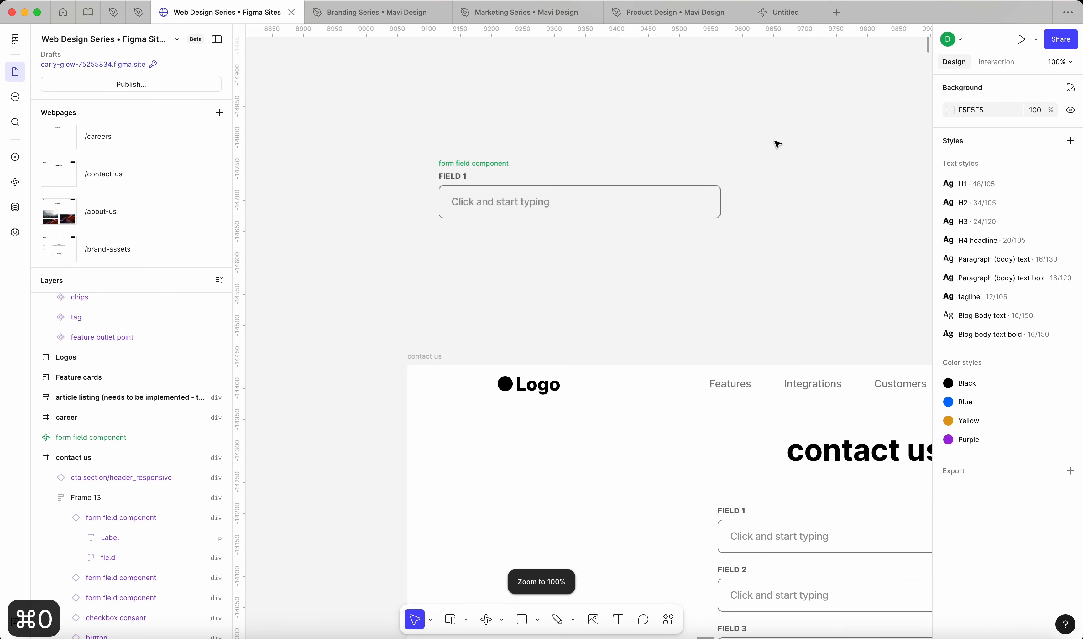
click(677, 218)
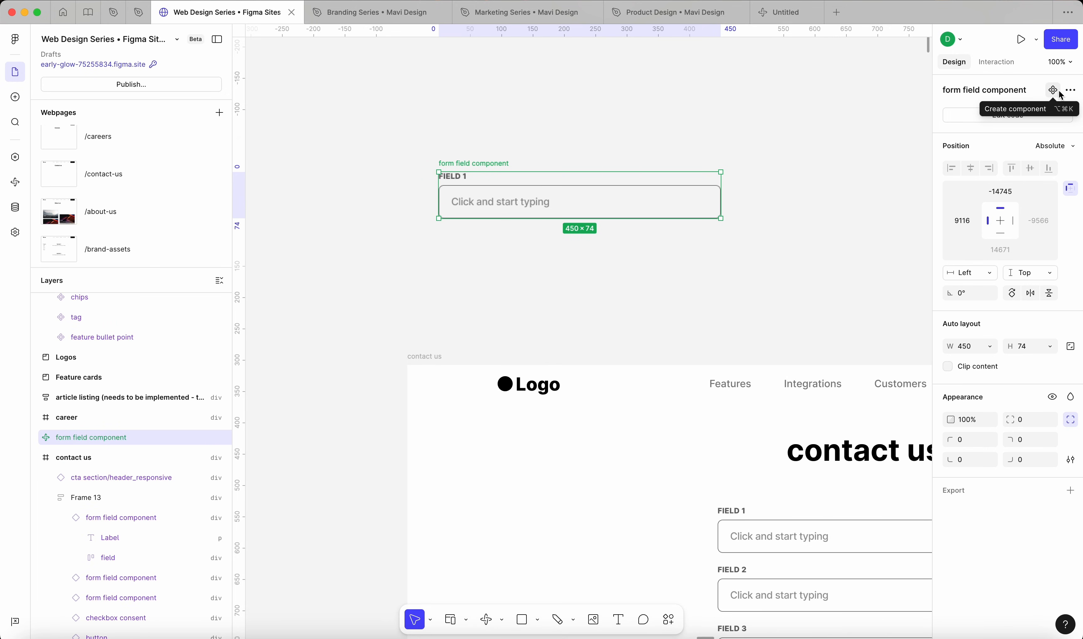
scroll(450, 171, up, 5)
double_click(470, 240)
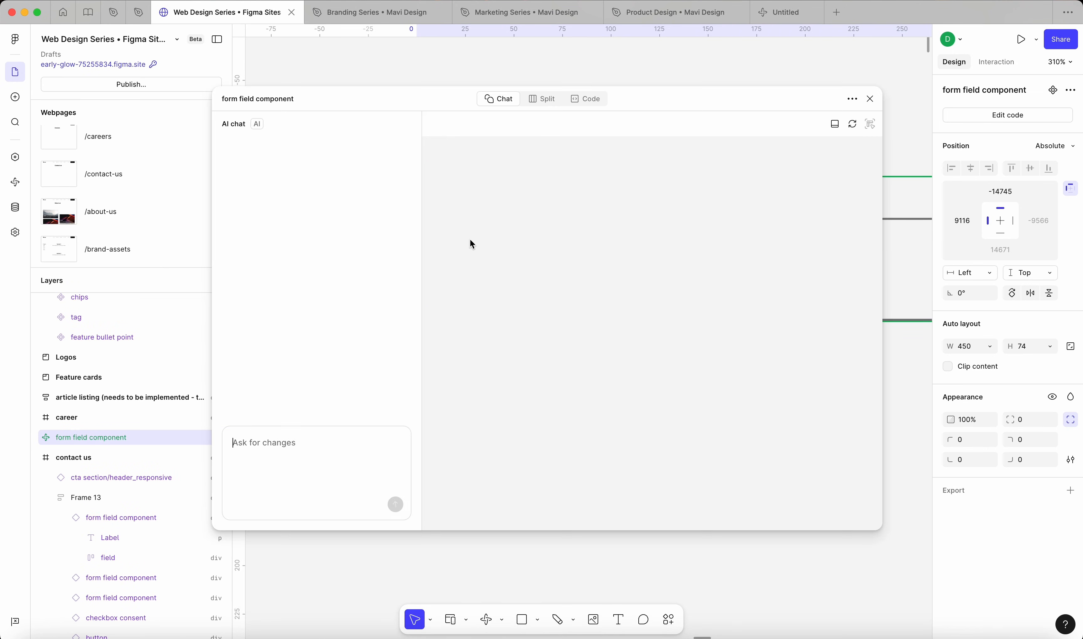
click(871, 100)
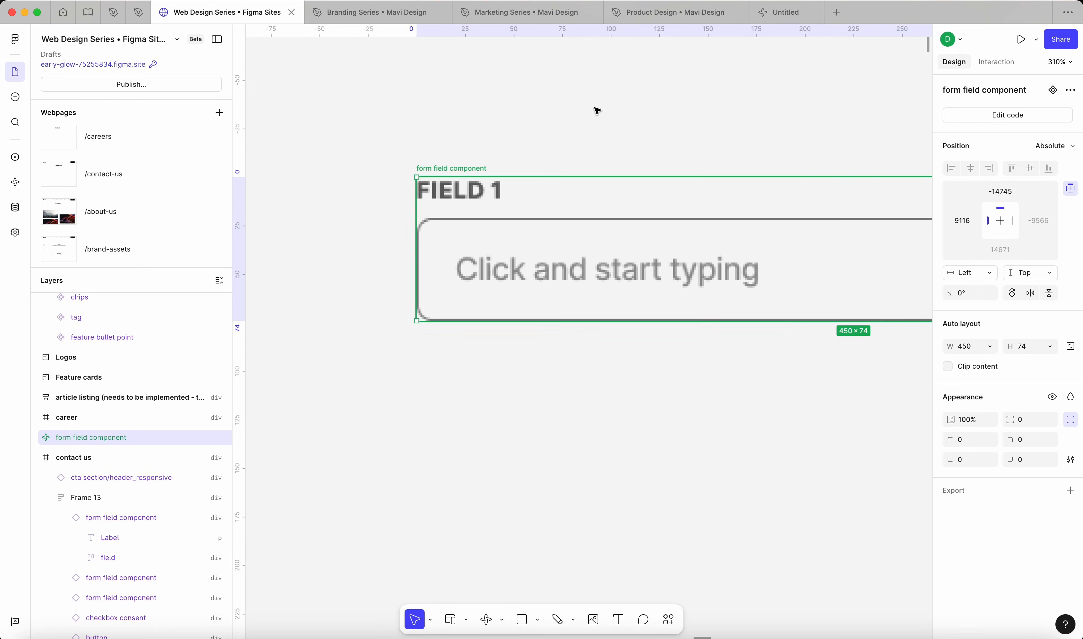
click(669, 97)
key(super+0)
Step: Try resizing the form field component on the canvas to about 280 wide
click(590, 206)
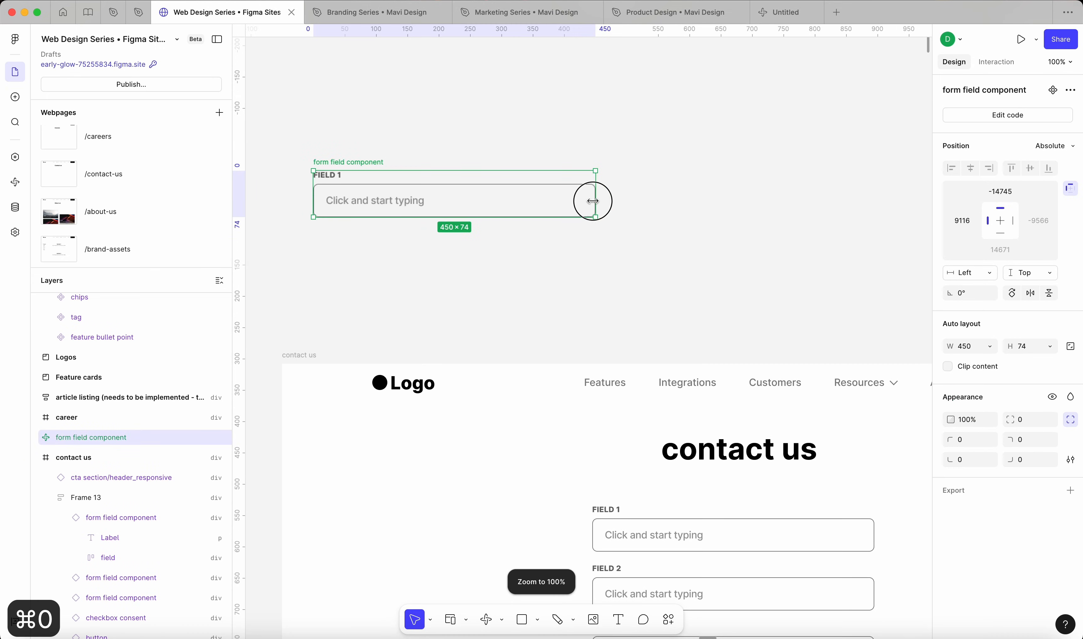
drag(595, 208, 489, 208)
click(542, 205)
click(373, 210)
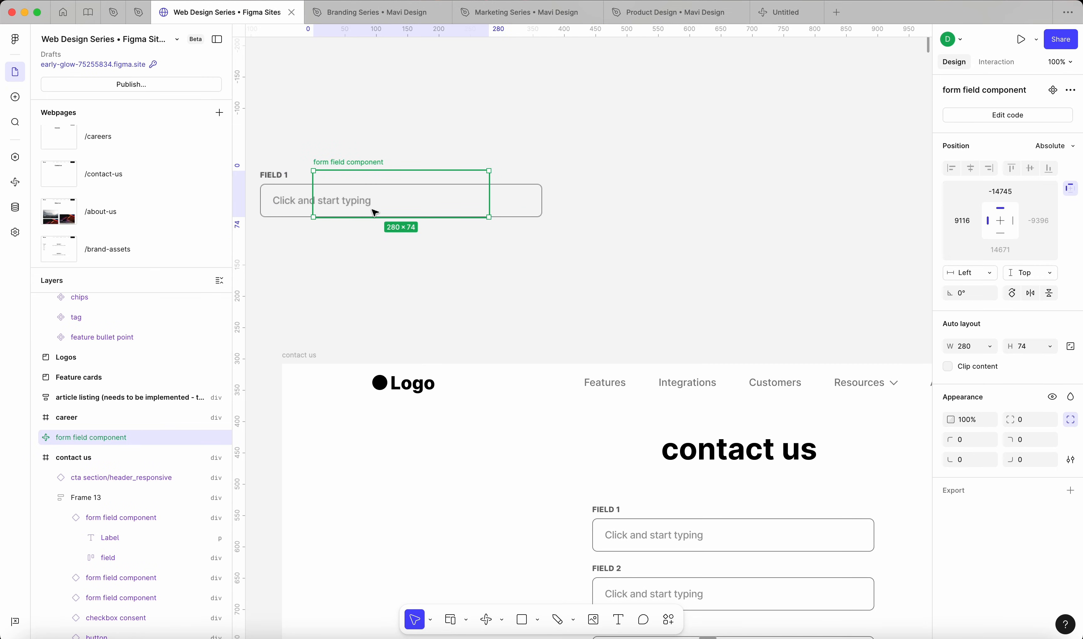
drag(367, 211, 438, 218)
drag(563, 207, 689, 217)
Step: Move the form field component into the contact us frame beside its form, at about X 45, Y 124
scroll(620, 216, down, 5)
scroll(618, 213, down, 5)
drag(618, 213, 520, 235)
scroll(601, 214, down, 6)
scroll(600, 213, up, 3)
scroll(467, 123, up, 5)
scroll(467, 124, up, 5)
scroll(696, 165, up, 4)
scroll(696, 164, left, 3)
click(565, 272)
drag(582, 234, 462, 195)
scroll(462, 196, left, 5)
drag(577, 166, 535, 166)
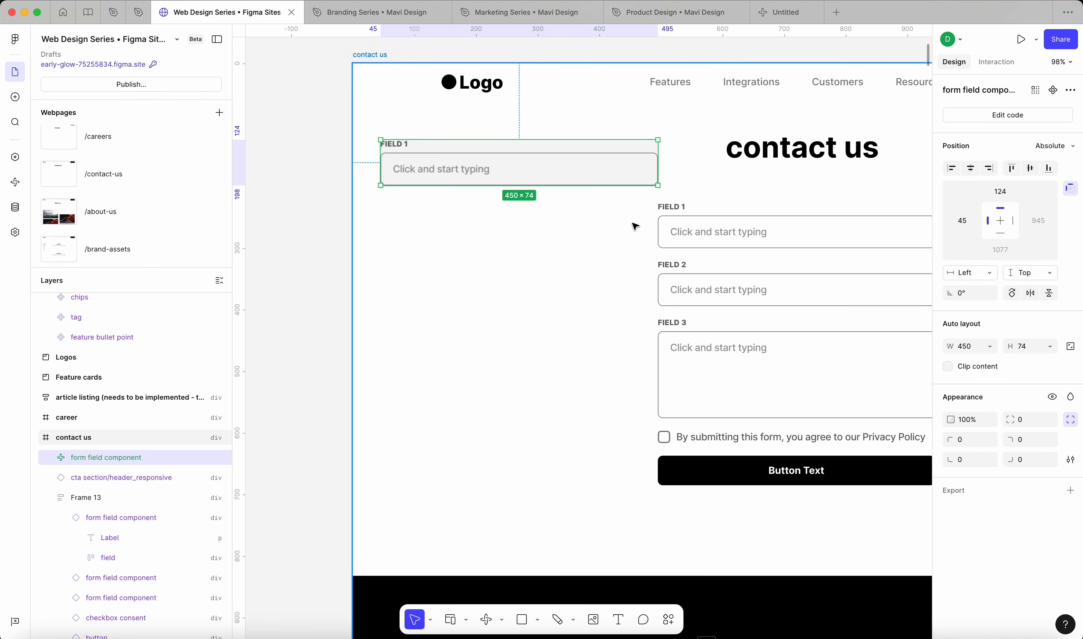
Step: Cut the code-based form field and paste it to replace the FIELD 1 instance in the contact us form
key(super+x)
click(712, 231)
scroll(712, 232, right, 5)
scroll(711, 232, up, 1)
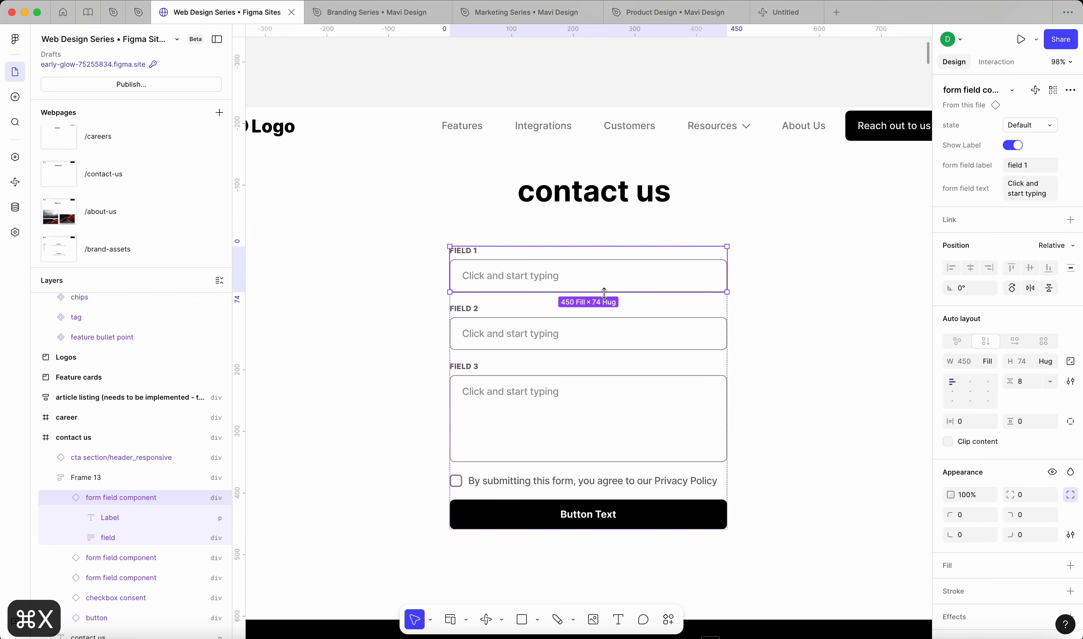
key(shift+super+r)
click(399, 308)
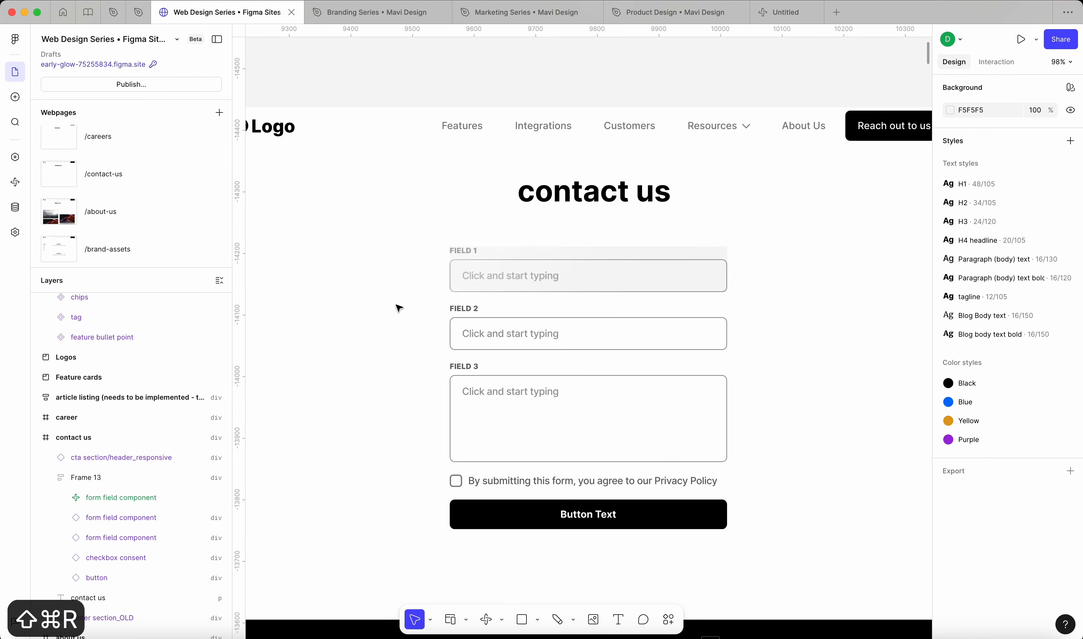
Step: Copy the code-based field 1 from the contact us form and go to the /contact-us webpage on the canvas
scroll(399, 307, down, 5)
scroll(467, 294, up, 2)
scroll(467, 294, up, 5)
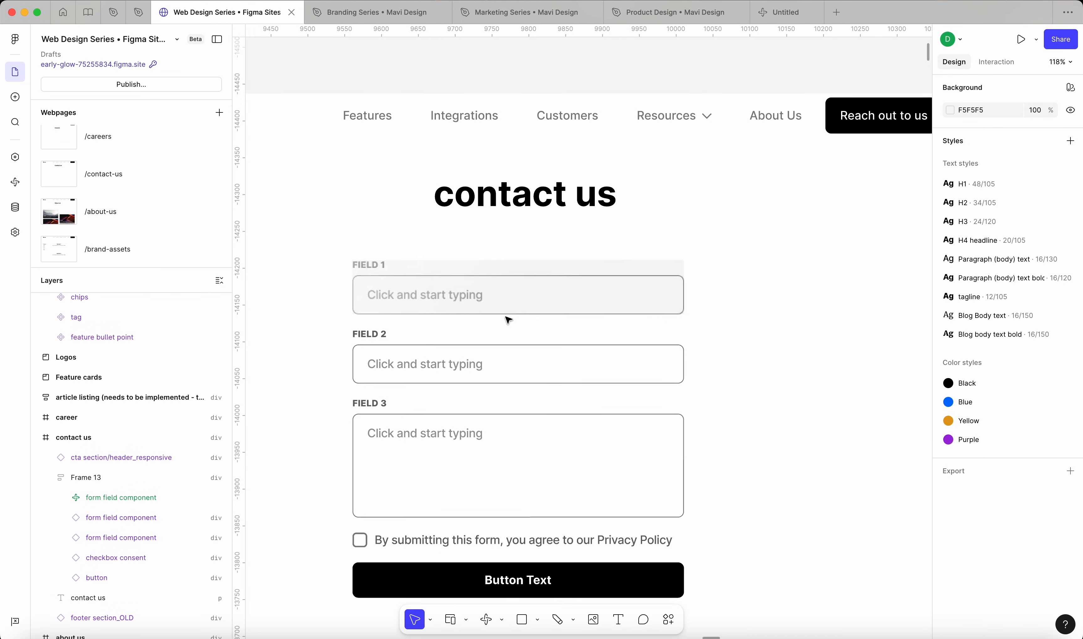
scroll(508, 320, left, 2)
click(609, 276)
key(super+c)
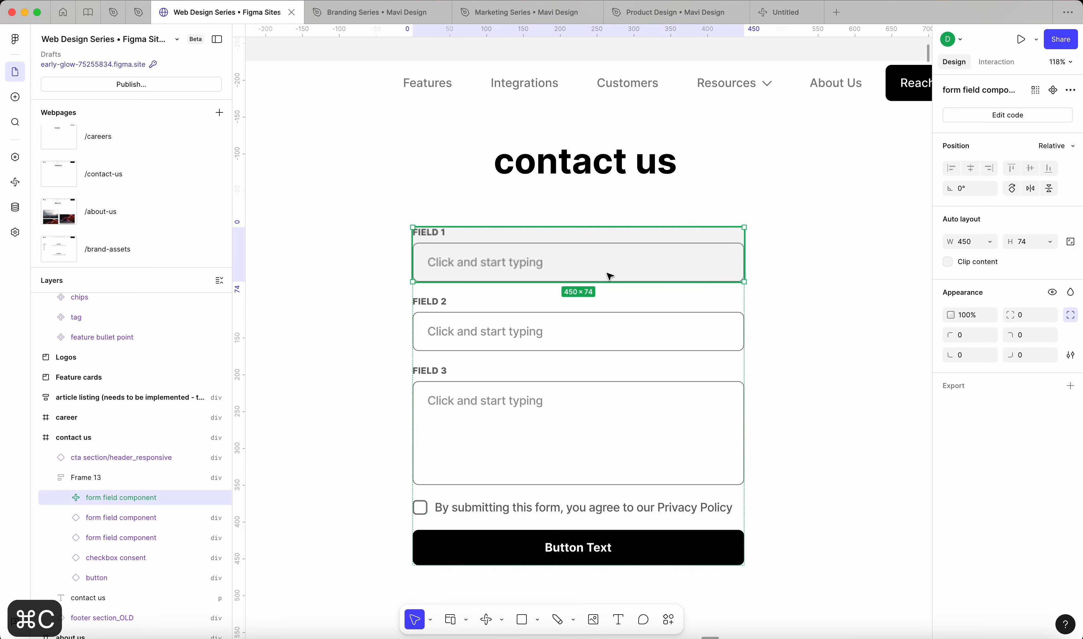
scroll(609, 277, down, 10)
scroll(610, 278, down, 3)
scroll(614, 288, down, 5)
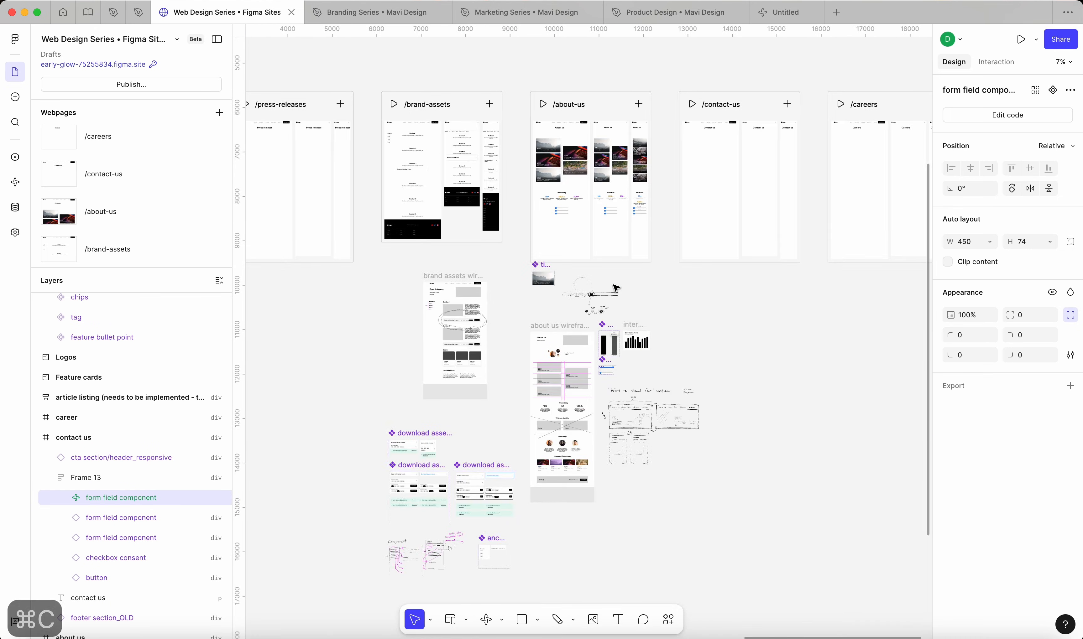
scroll(614, 288, right, 3)
double_click(555, 127)
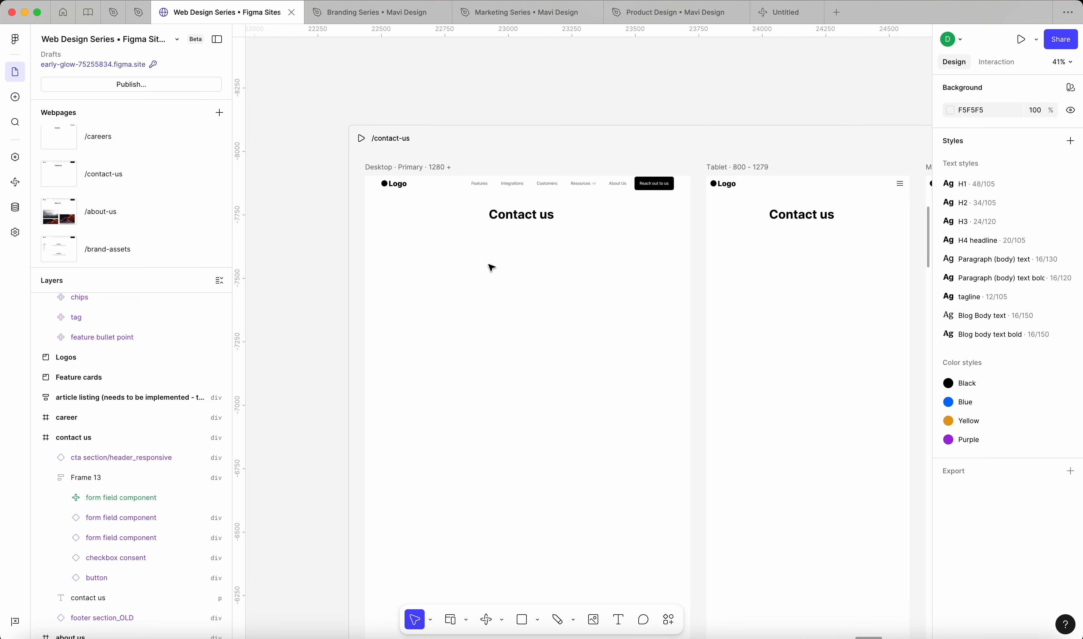
Step: Paste the form field into the Desktop breakpoint of /contact-us and place it beneath the "Contact us" heading
click(512, 227)
scroll(509, 233, up, 5)
key(super+v)
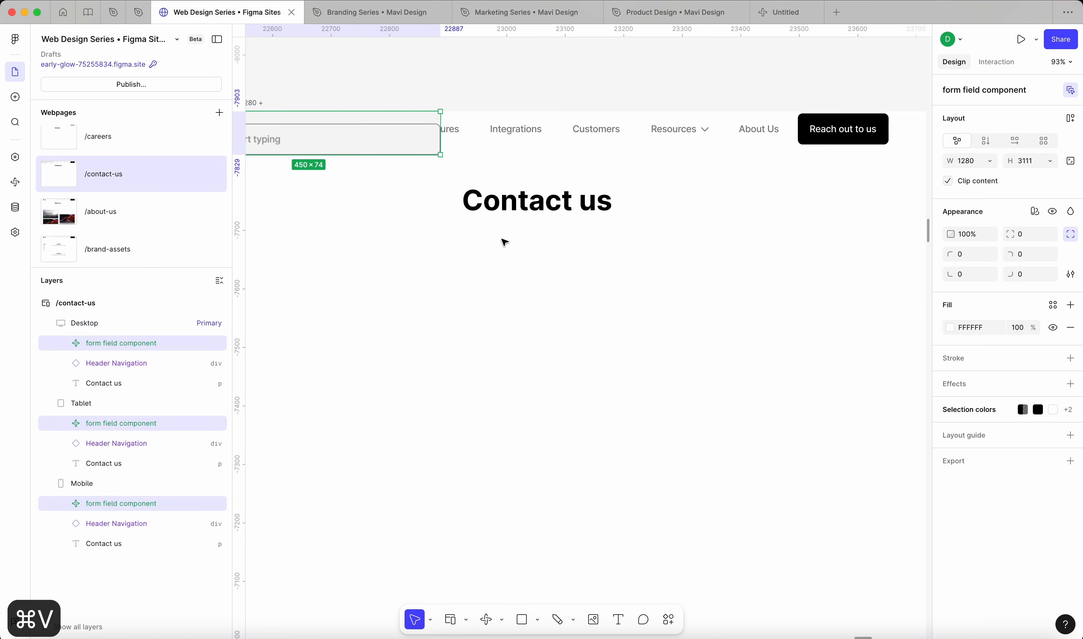
drag(338, 126, 623, 241)
scroll(698, 261, down, 5)
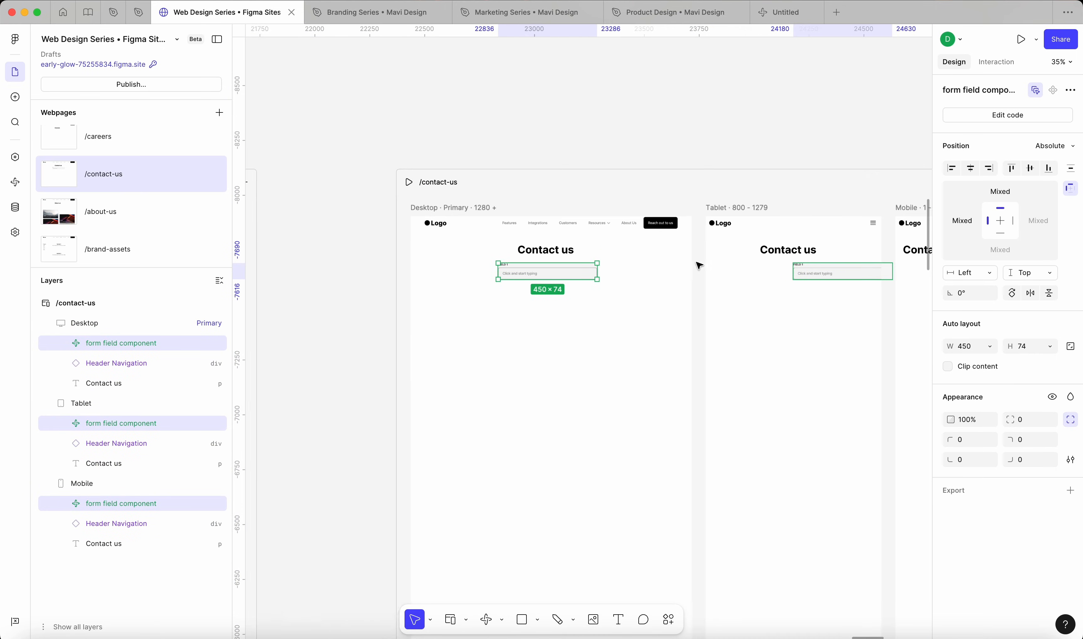
Step: Center the form field horizontally on the Tablet breakpoint
click(823, 264)
key(alt+h)
scroll(855, 273, right, 5)
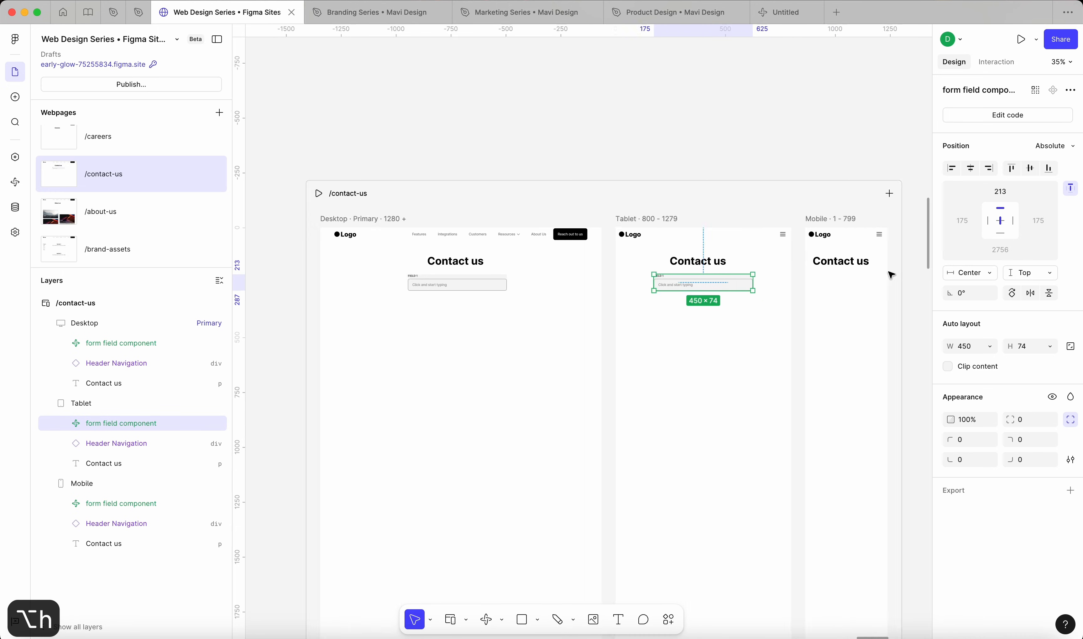
Step: Center the form field horizontally on the Mobile breakpoint and narrow it to about 320 wide
click(741, 249)
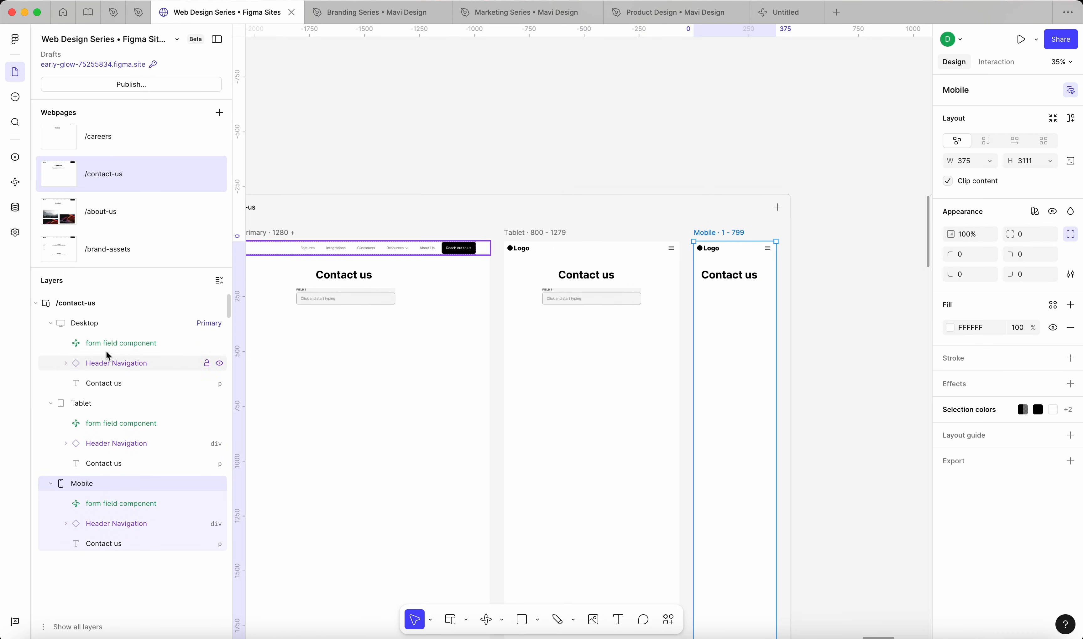
click(108, 505)
key(alt+h)
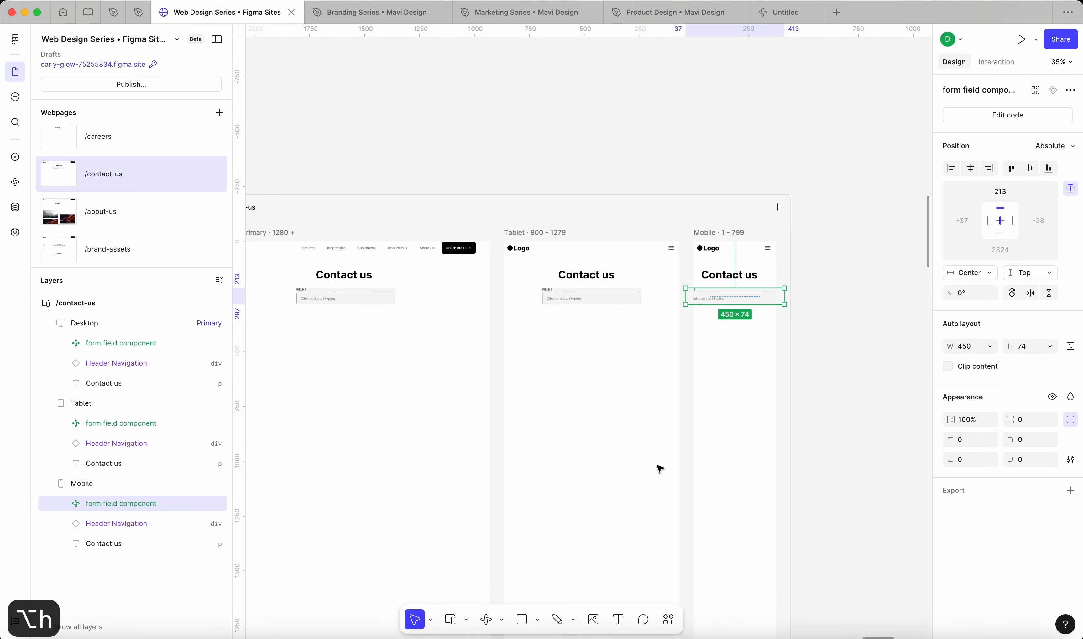
scroll(743, 289, up, 5)
drag(836, 305, 813, 304)
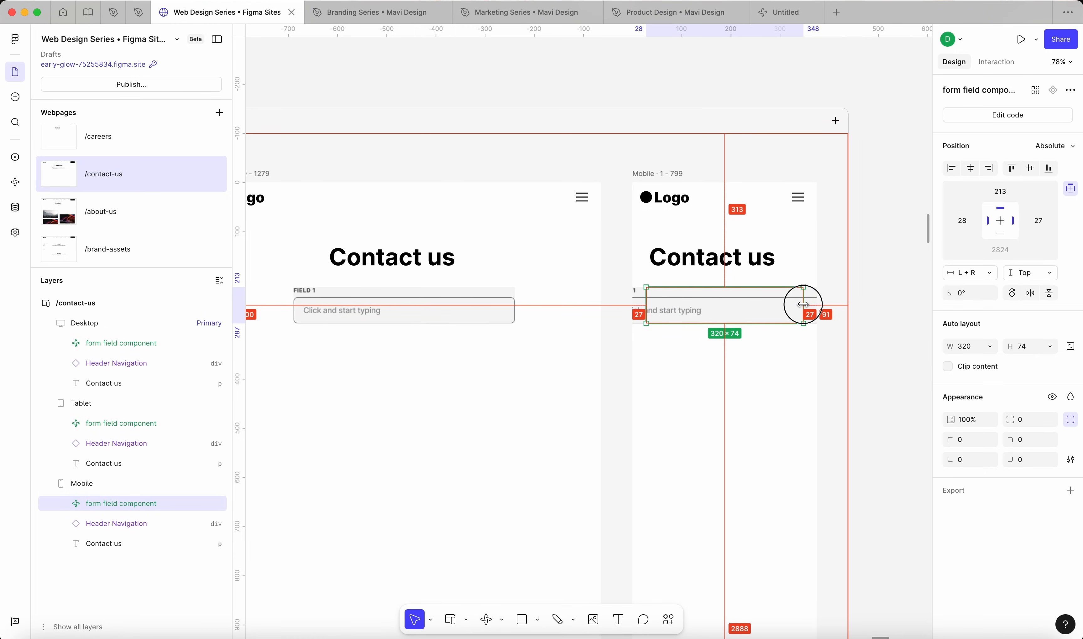
Step: Check the form field's placement across the Tablet and Desktop breakpoints of /contact-us
click(484, 302)
scroll(515, 304, left, 10)
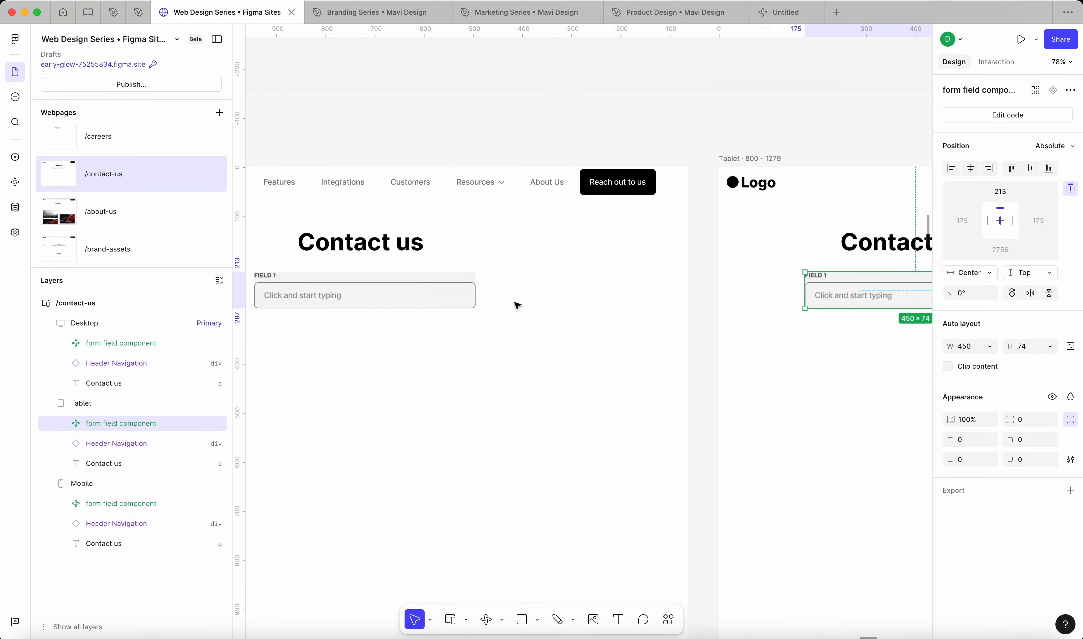
scroll(515, 304, right, 3)
scroll(515, 304, down, 5)
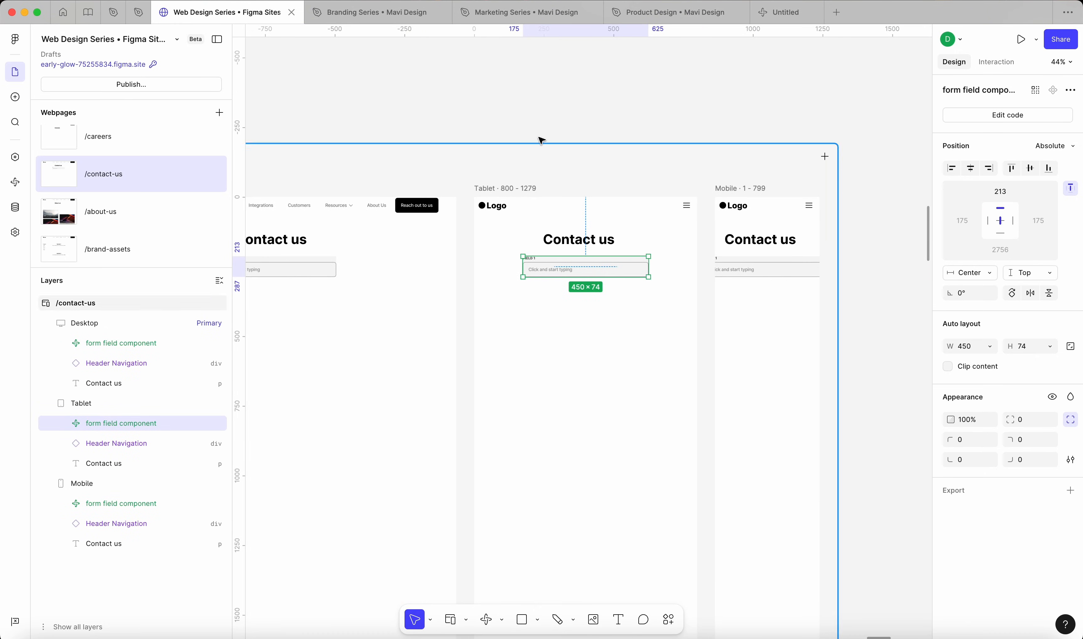
click(534, 117)
scroll(535, 116, left, 4)
scroll(331, 188, left, 2)
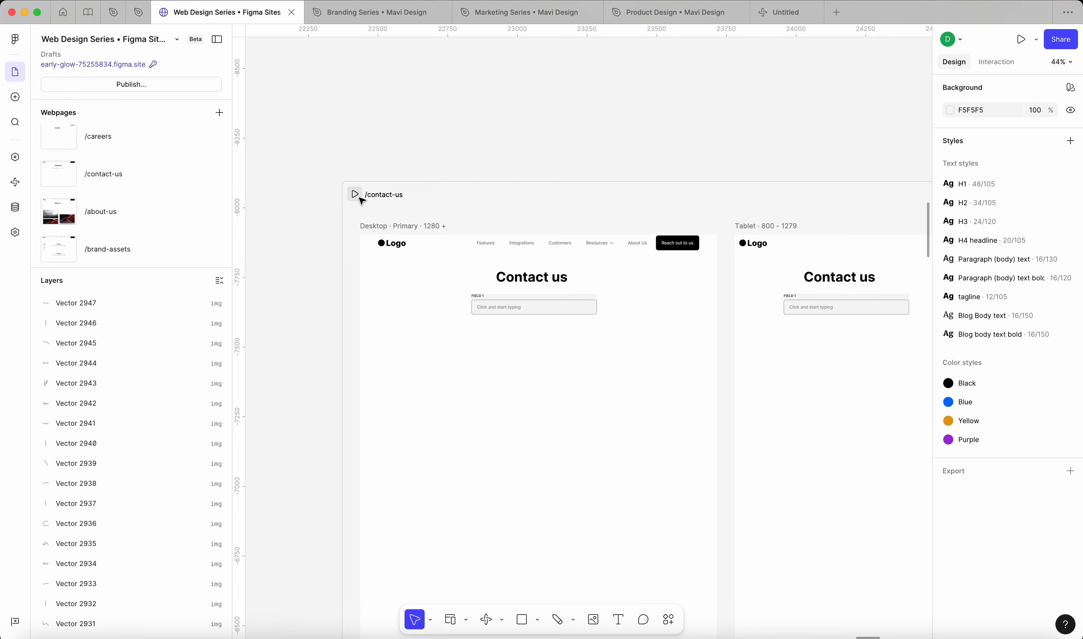
Step: Open the /contact-us preview, return to the canvas and inspect the form field on the Desktop breakpoint
click(355, 193)
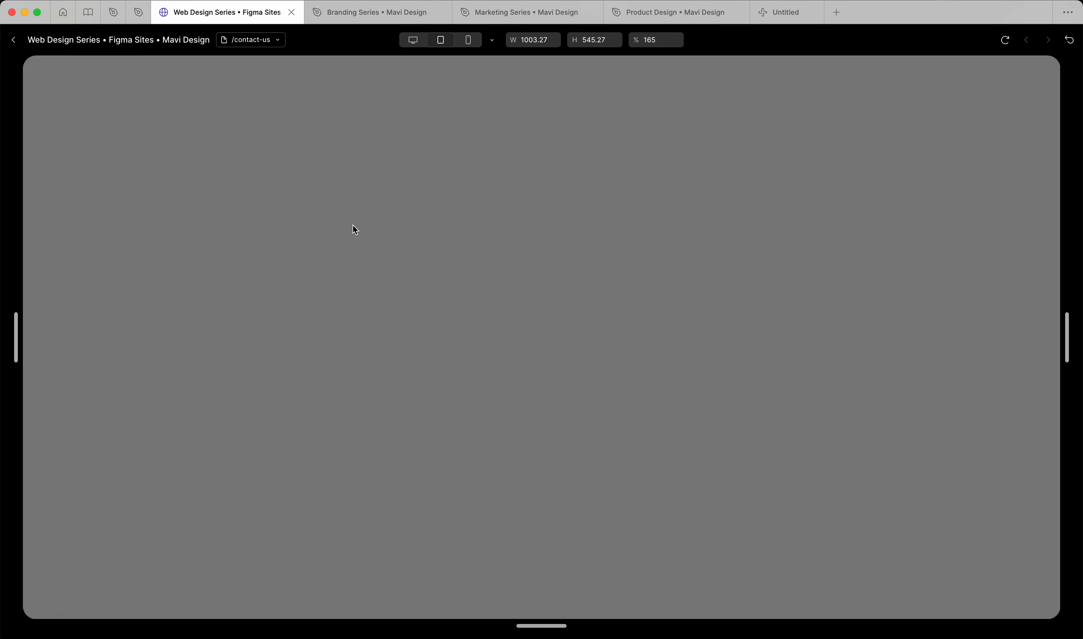
key(Escape)
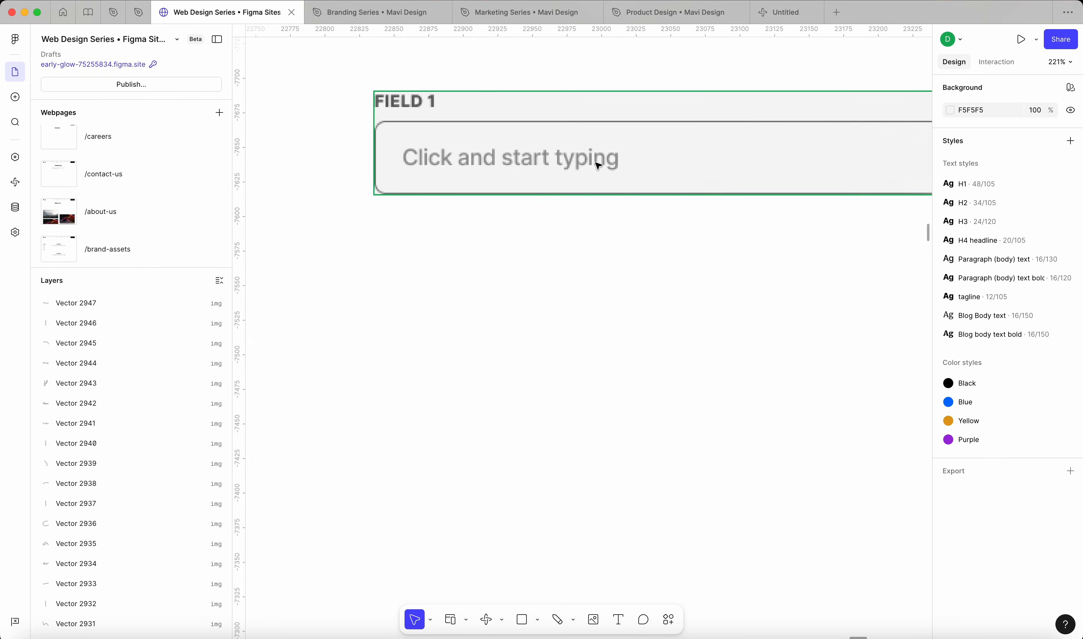
click(559, 158)
scroll(636, 161, down, 5)
scroll(638, 164, down, 2)
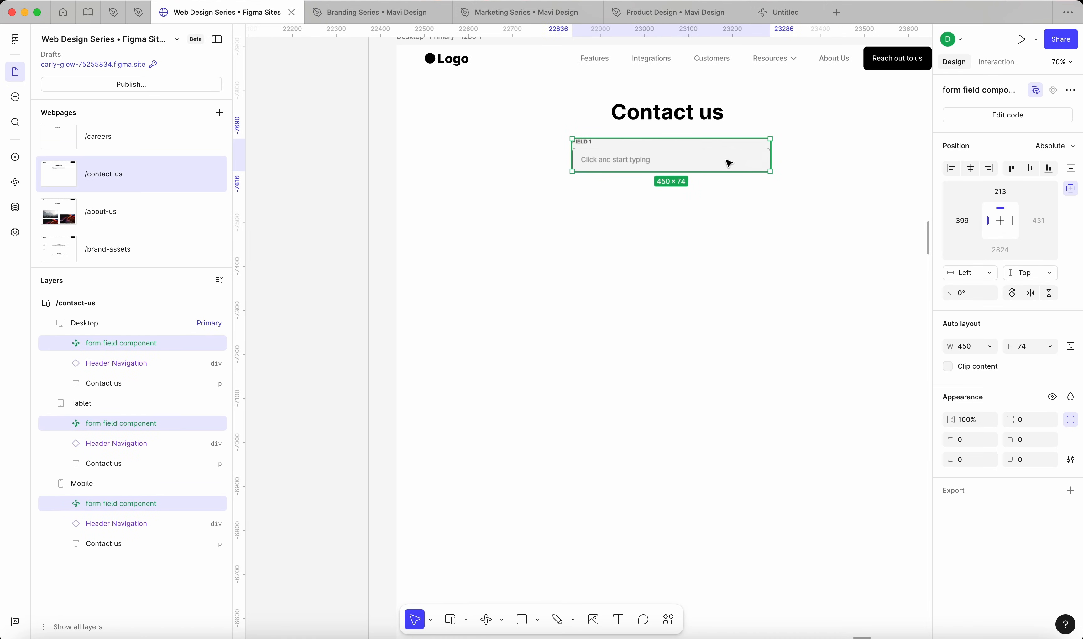
scroll(749, 213, right, 1)
scroll(748, 212, up, 4)
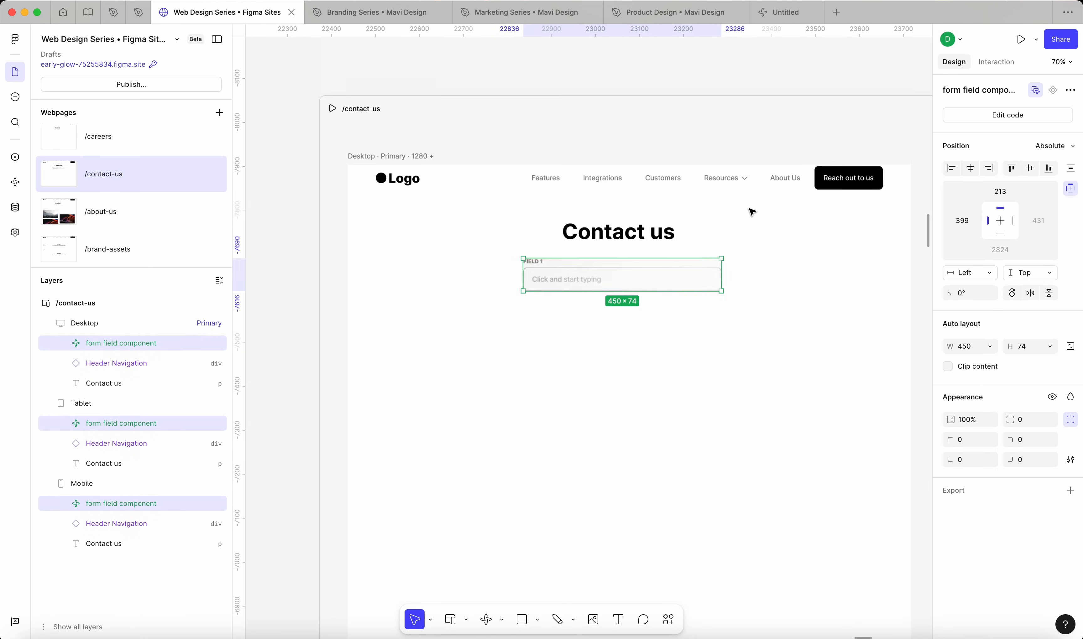
Step: Preview /contact-us at 100% zoom, narrow the preview to check the form field's alignment with the heading, and exit the preview
click(751, 129)
click(332, 183)
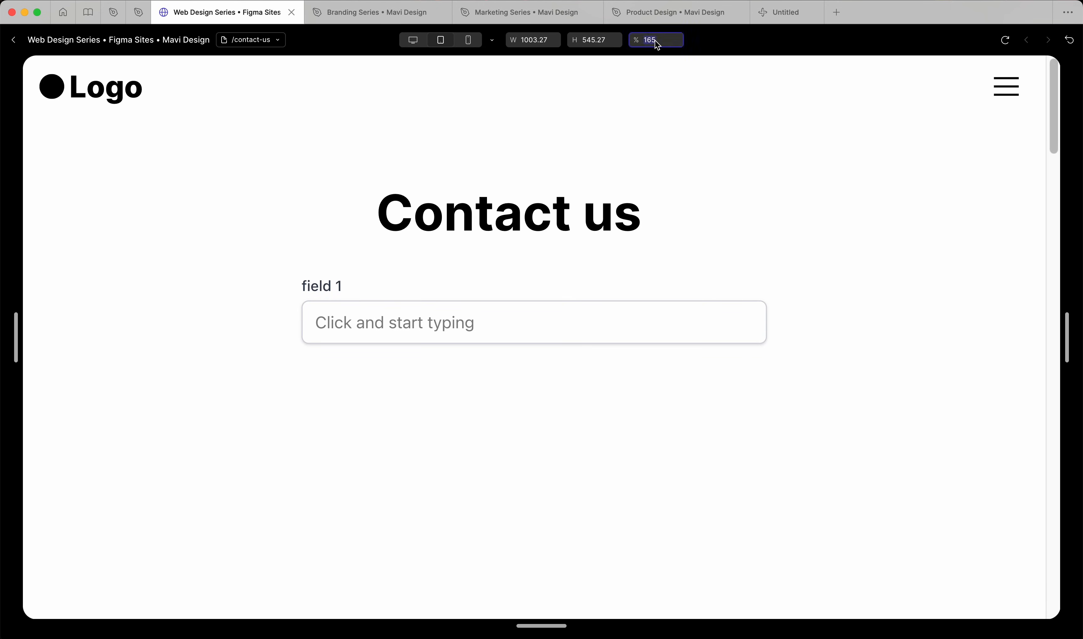
text(100)
key(Return)
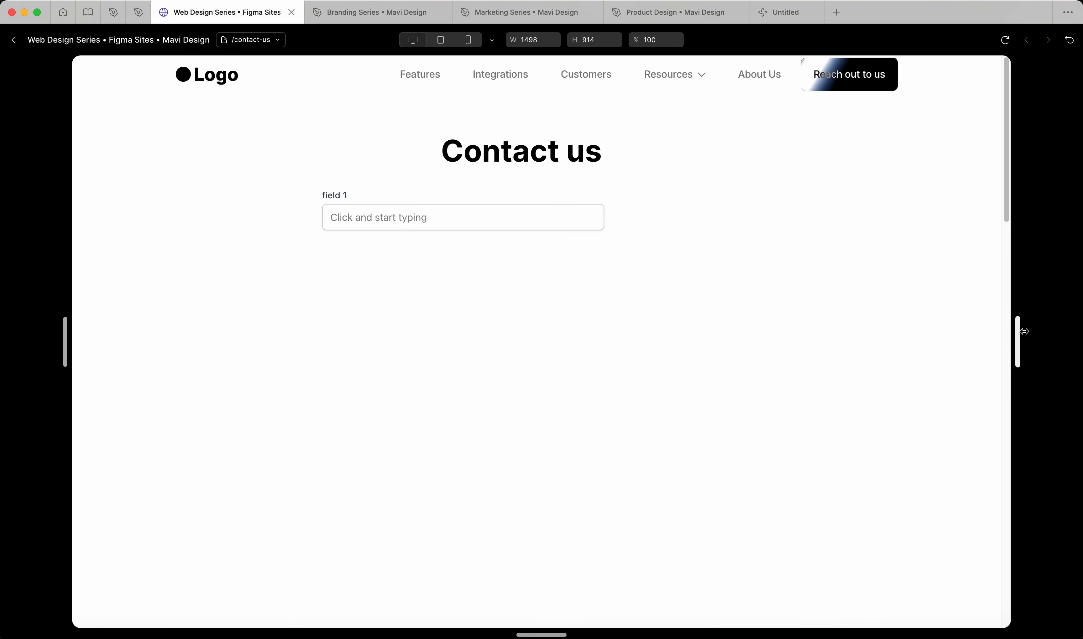
drag(1019, 328, 967, 345)
click(14, 43)
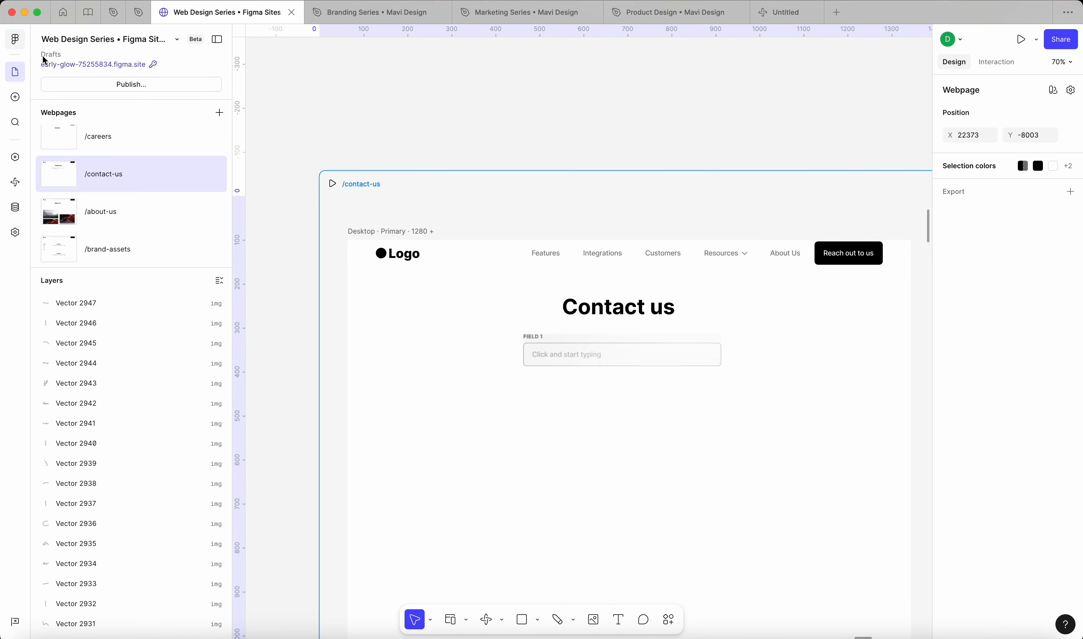
Step: Set the horizontal constraint of the Desktop breakpoint's form field to Center
click(640, 358)
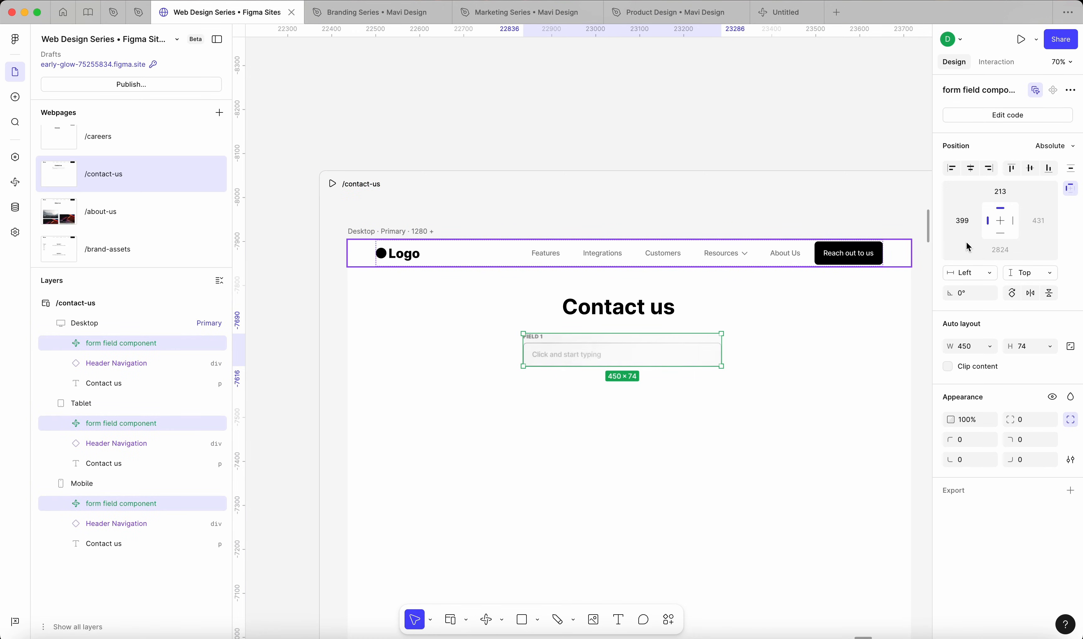
click(971, 273)
click(983, 319)
click(534, 107)
Step: Inspect the form field's constraints and placement on the Mobile, Tablet and Desktop breakpoints of /contact-us
scroll(749, 300, right, 10)
click(765, 306)
scroll(767, 305, right, 6)
click(769, 305)
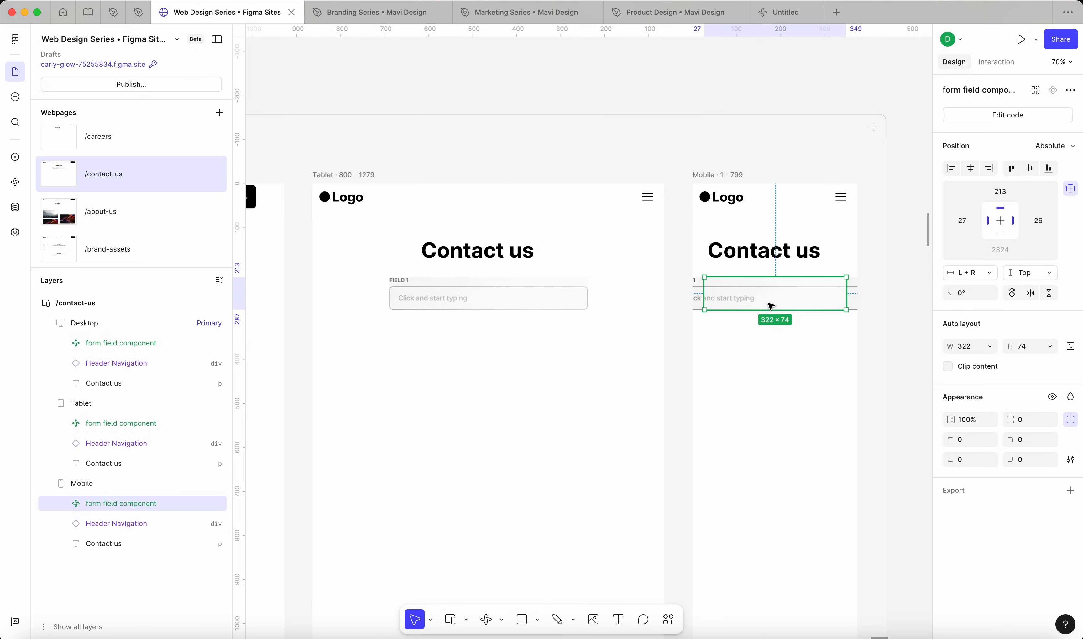
scroll(851, 296, up, 8)
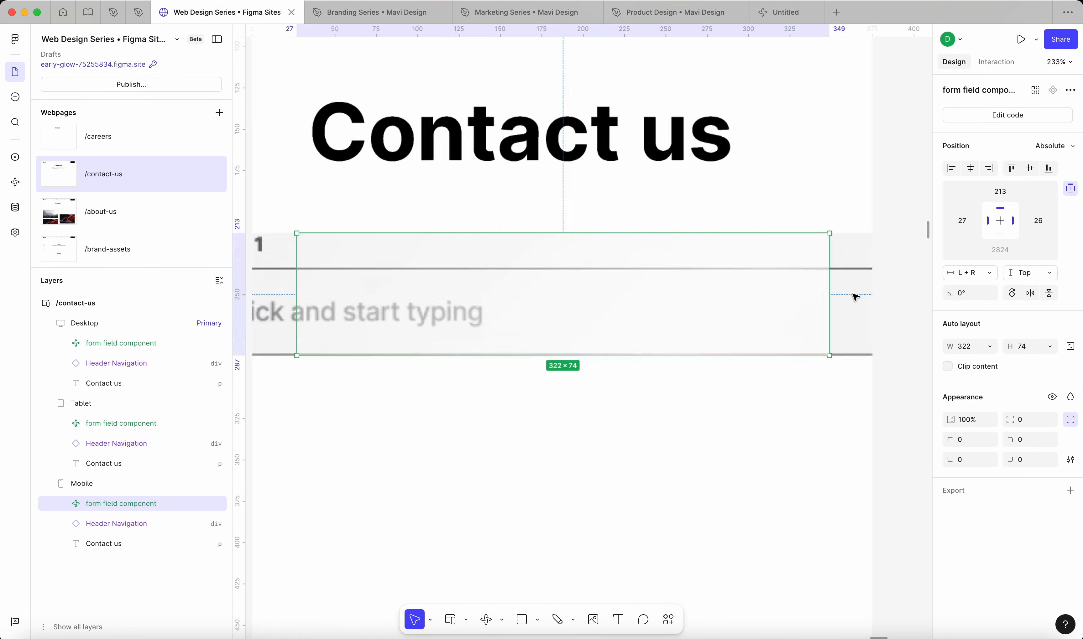
scroll(853, 296, down, 4)
scroll(498, 334, left, 3)
scroll(527, 314, up, 8)
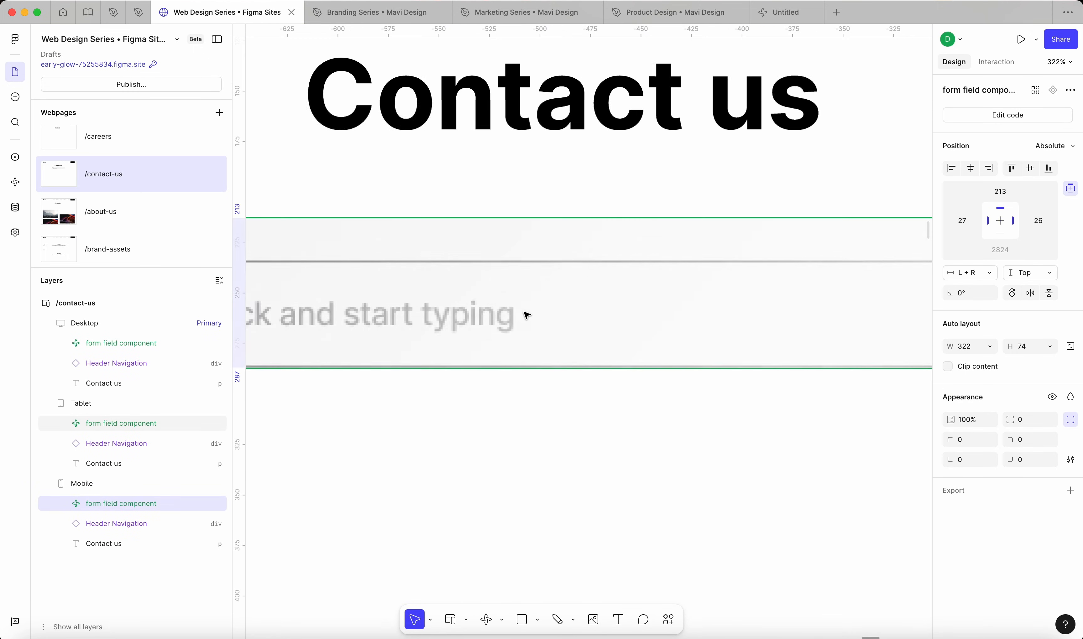
scroll(470, 370, down, 5)
scroll(421, 338, left, 10)
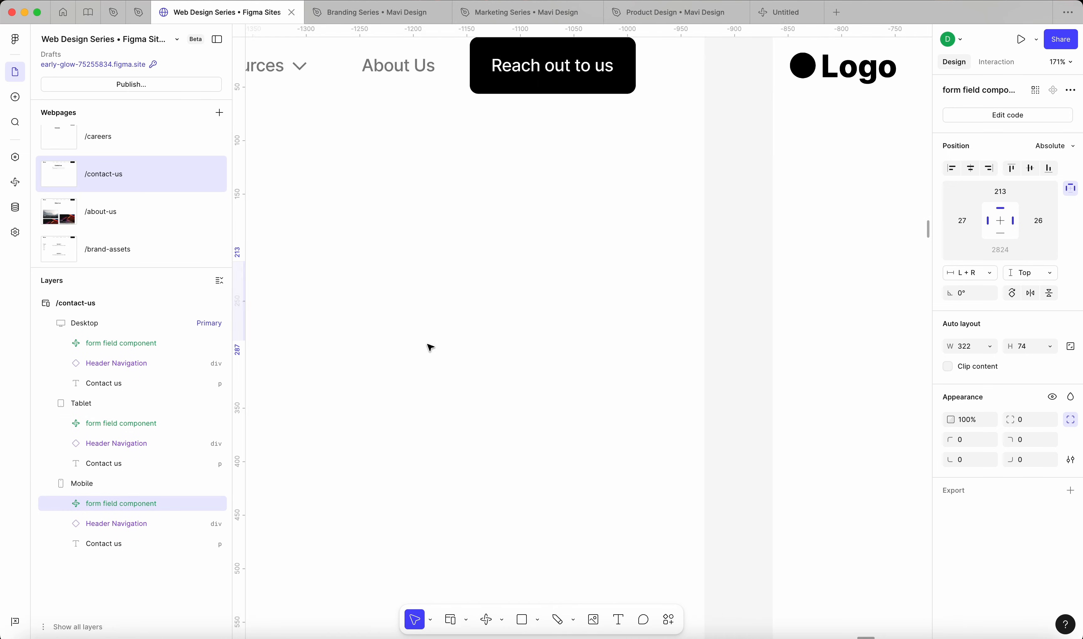
scroll(439, 316, up, 3)
scroll(395, 272, down, 4)
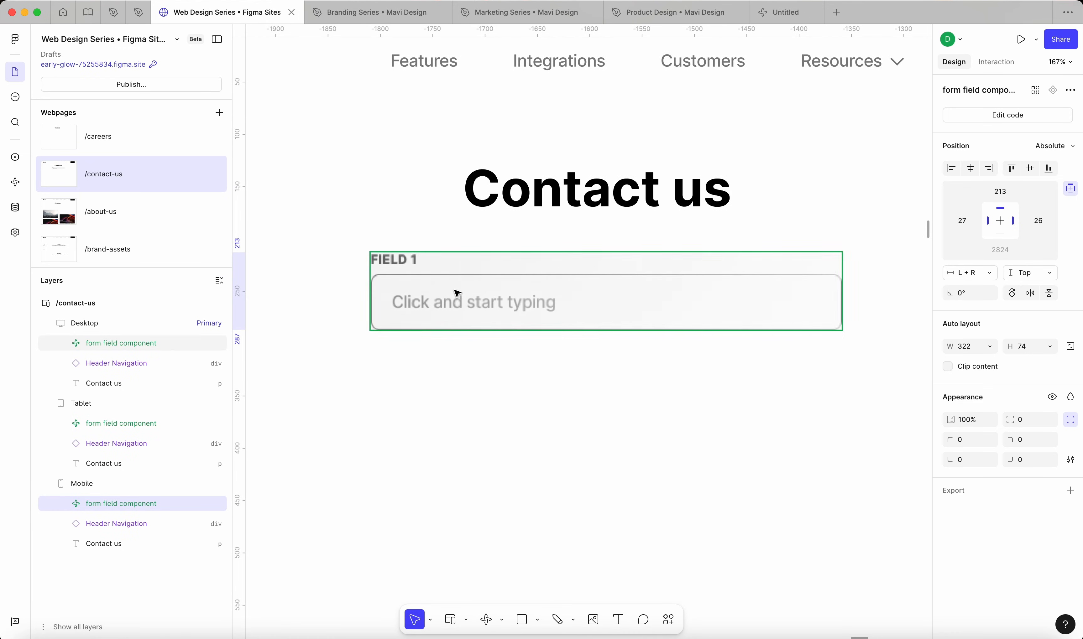
scroll(457, 293, up, 4)
click(483, 297)
scroll(308, 224, down, 5)
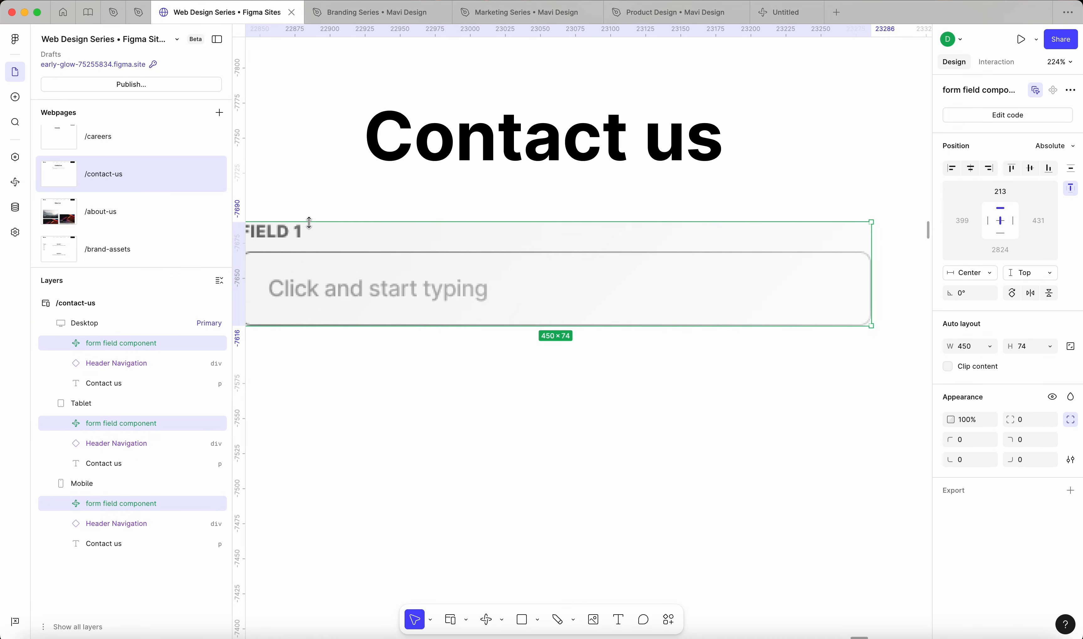
scroll(437, 266, up, 5)
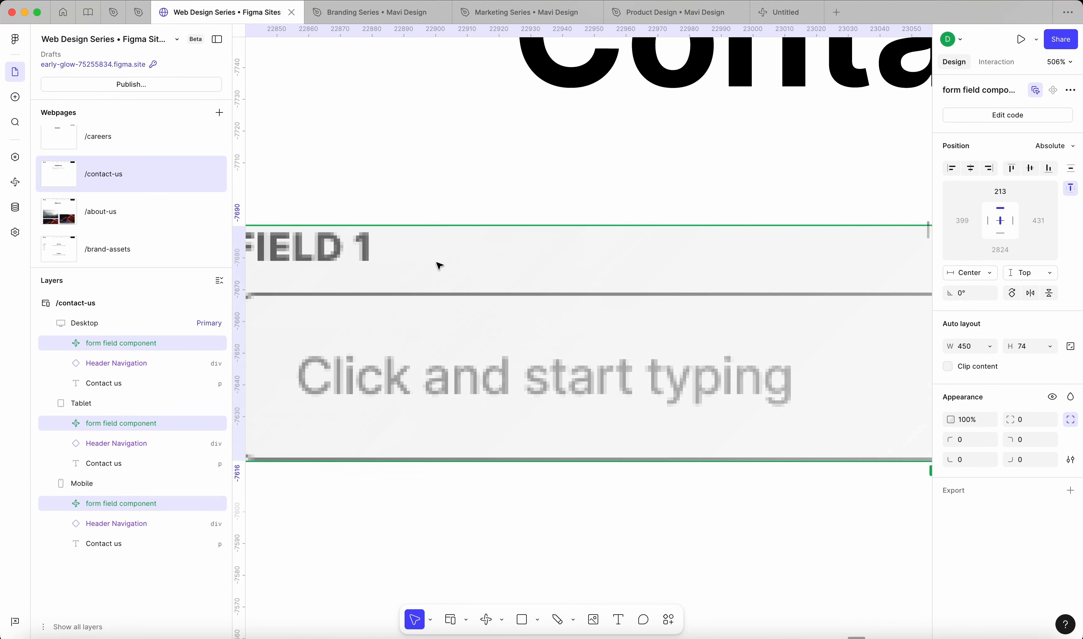
scroll(447, 271, down, 5)
scroll(334, 180, left, 6)
scroll(333, 180, up, 5)
scroll(411, 189, down, 4)
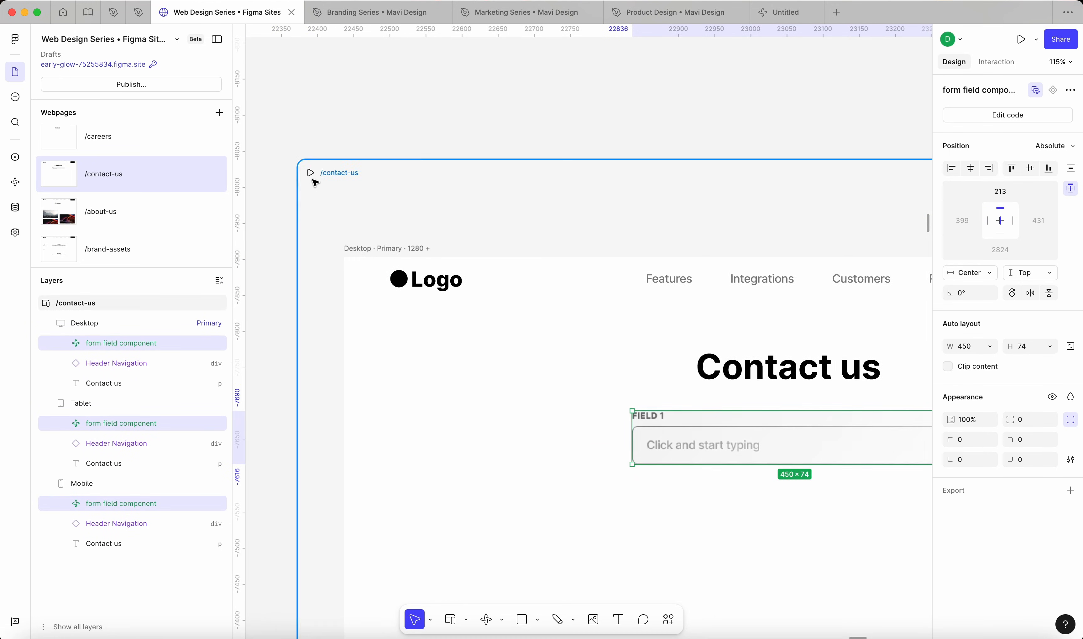
Step: Preview /contact-us at about 1154 wide and test the form field by entering "sfsdfsdfsdfsdf"
click(310, 173)
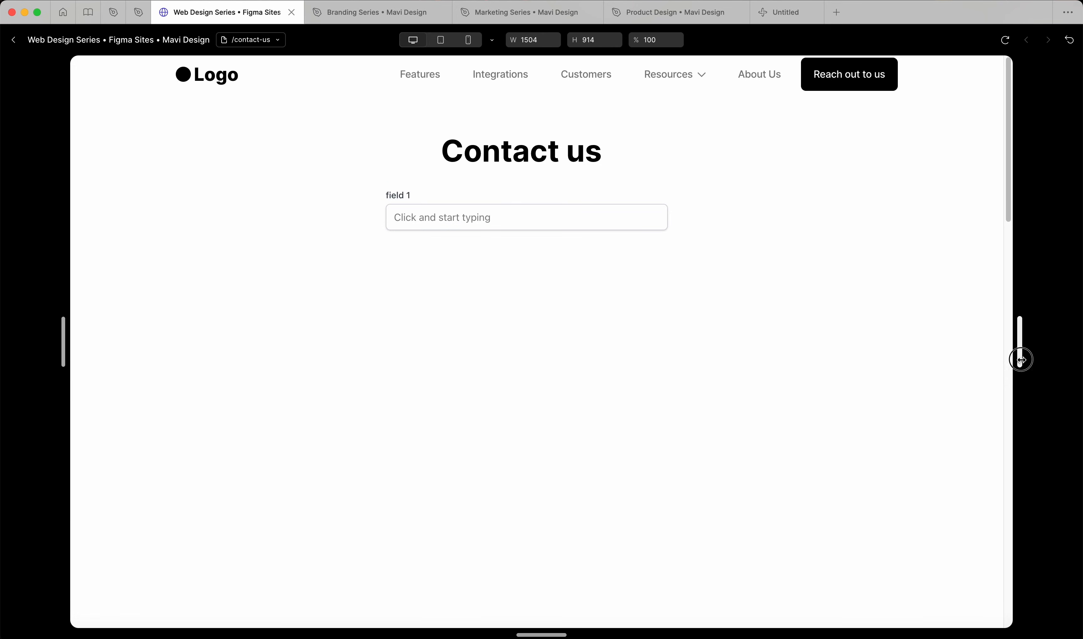
drag(1017, 356, 911, 364)
click(582, 215)
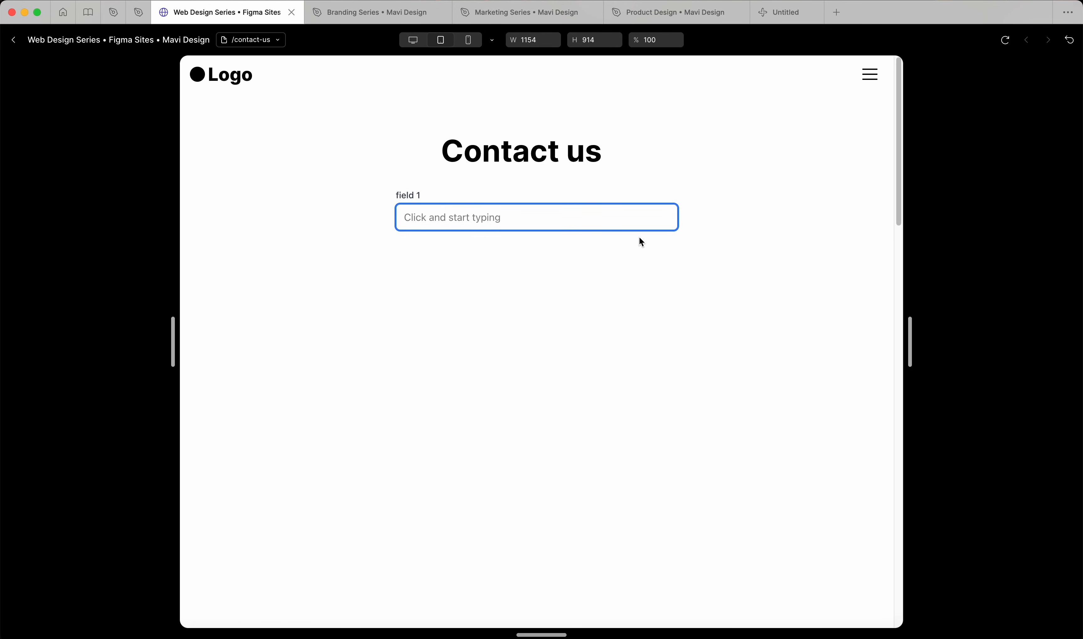
text(sfsdfsdfsdfsdf)
Step: Clear the test text from the previewed form field and return to the canvas
key(super+a)
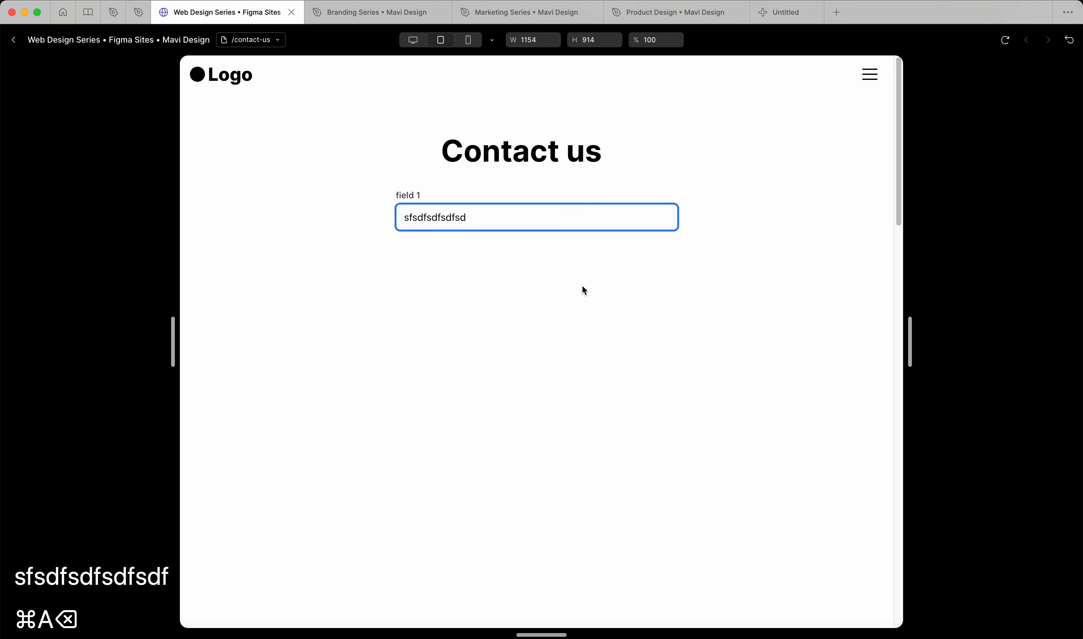
key(BackSpace)
key(BackSpace)
key(super+a)
key(super+a)
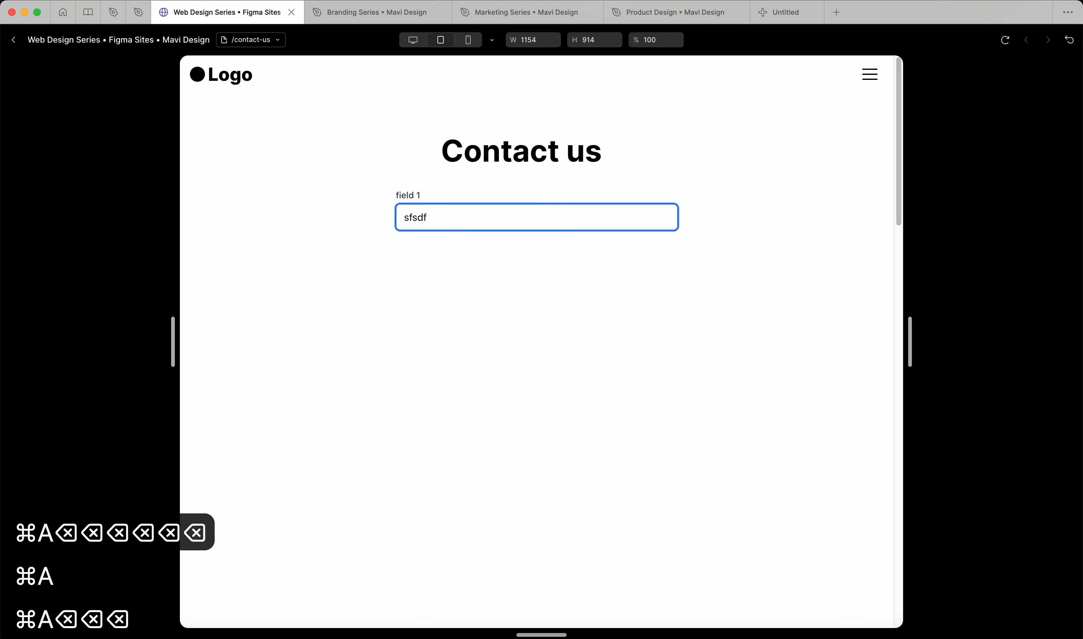
key(BackSpace)
key(BackSpace)
key(BackSpace)
key(BackSpace)
key(BackSpace)
click(570, 333)
click(19, 41)
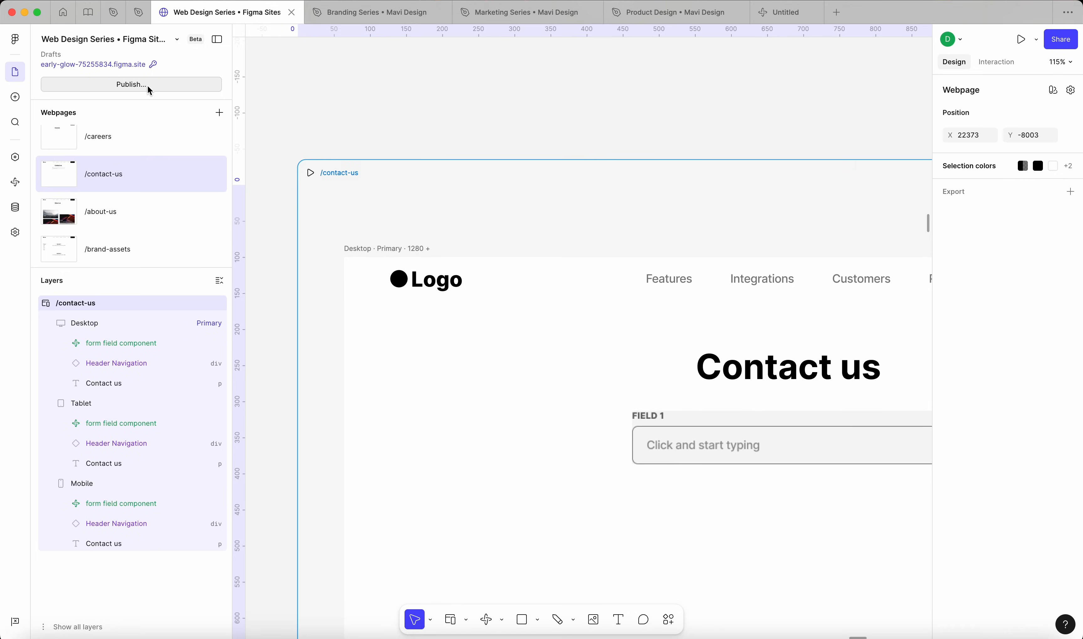
Step: Publish the updated site and open its live URL in the browser
click(146, 85)
click(424, 205)
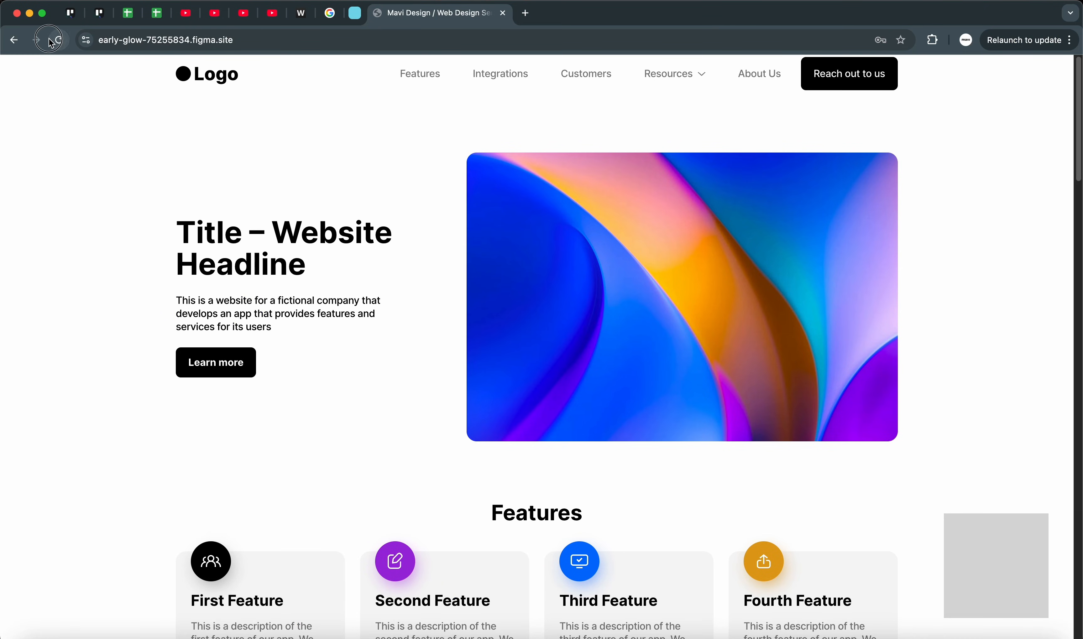
click(51, 41)
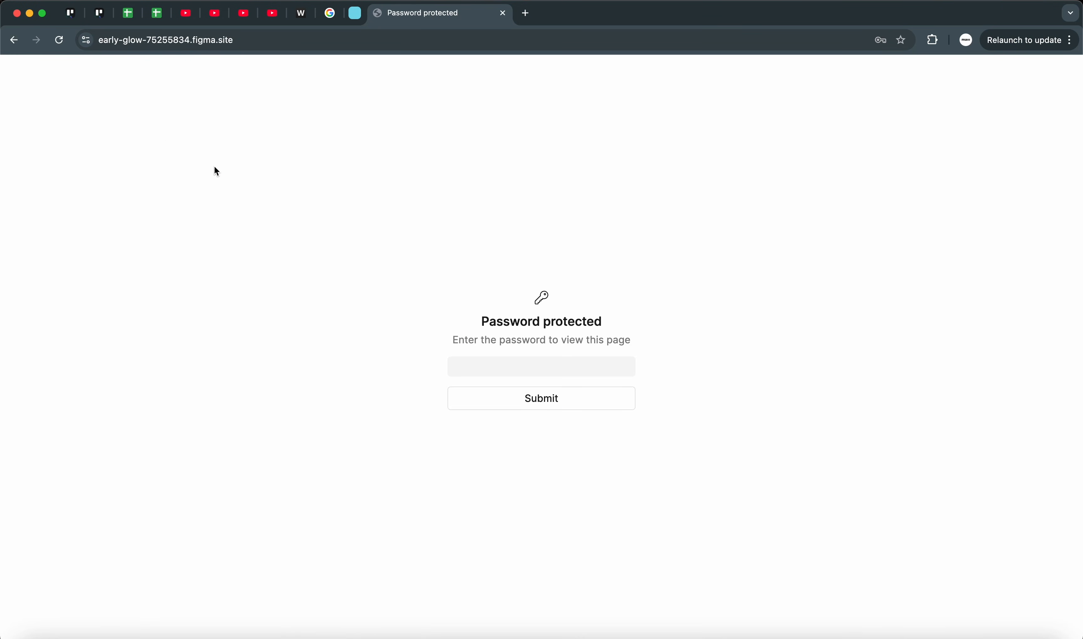
Step: Enter the site password on the protected page and go to the live contact page through "Reach out to us"
click(551, 367)
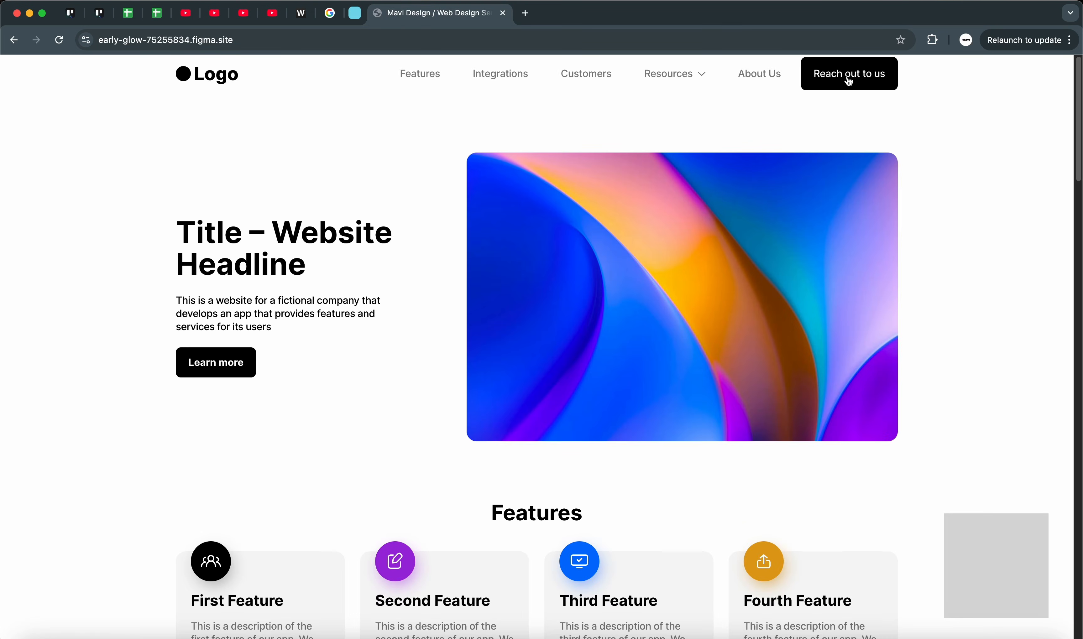
click(849, 82)
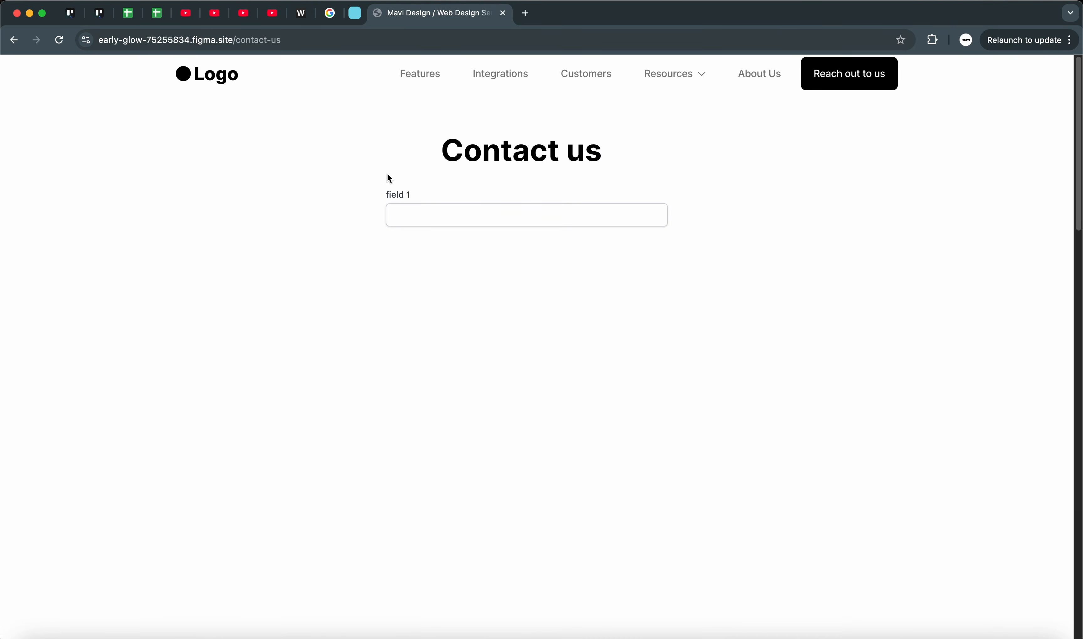
click(596, 259)
Step: Test the live form field by entering "typesdfsdf" and replacing it with "sdfsdf sdf sdf sd f"
click(449, 219)
text(T)
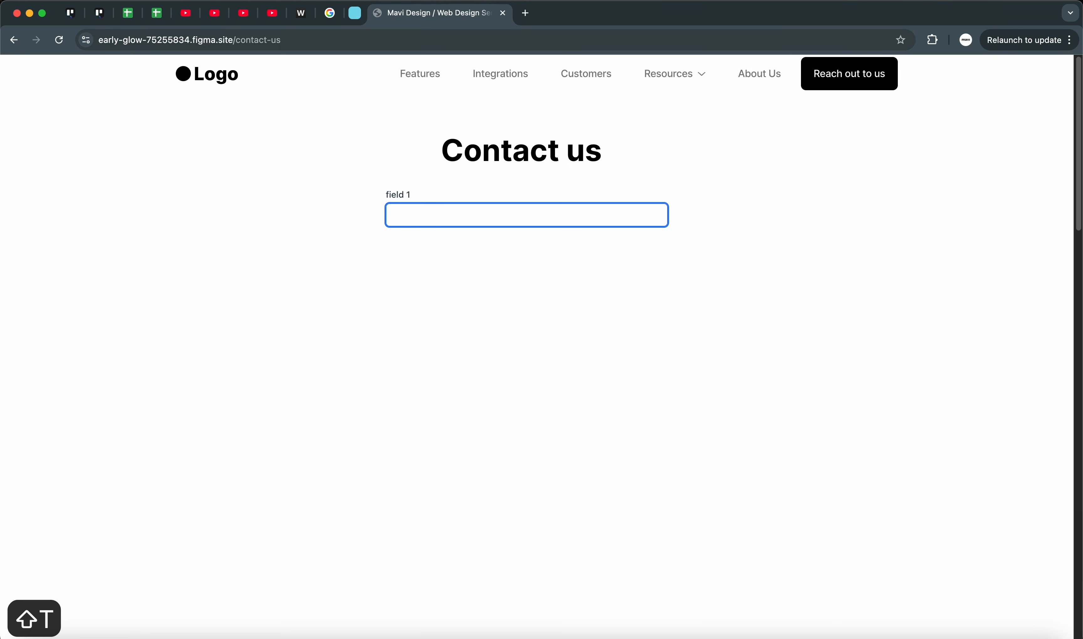
text(ypesdfsdf)
double_click(536, 219)
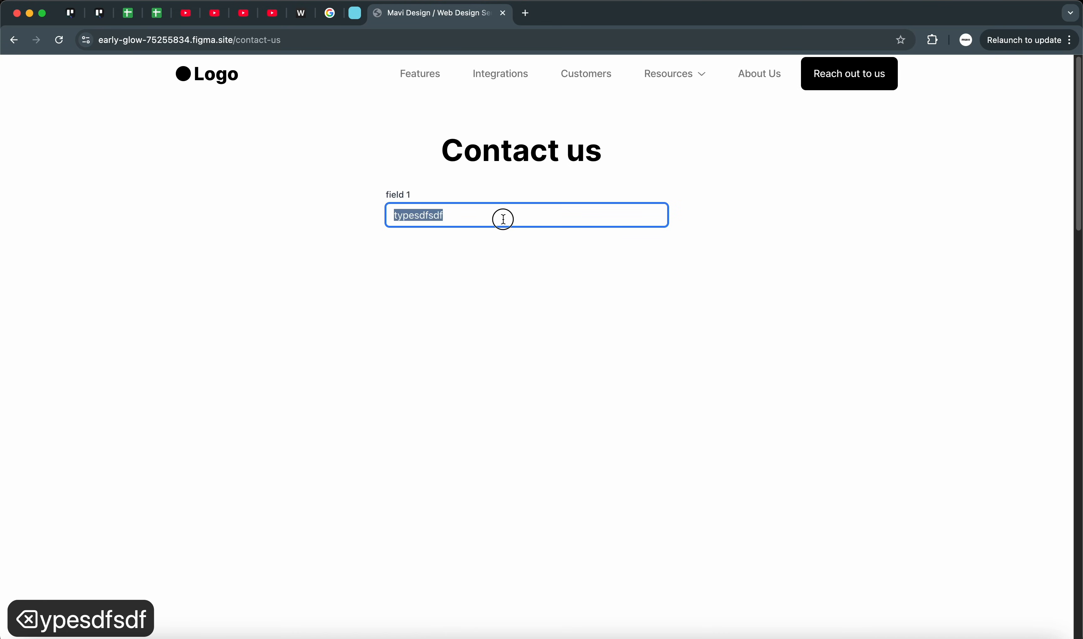
key(BackSpace)
text(sdfsdf sdf sdf sd f)
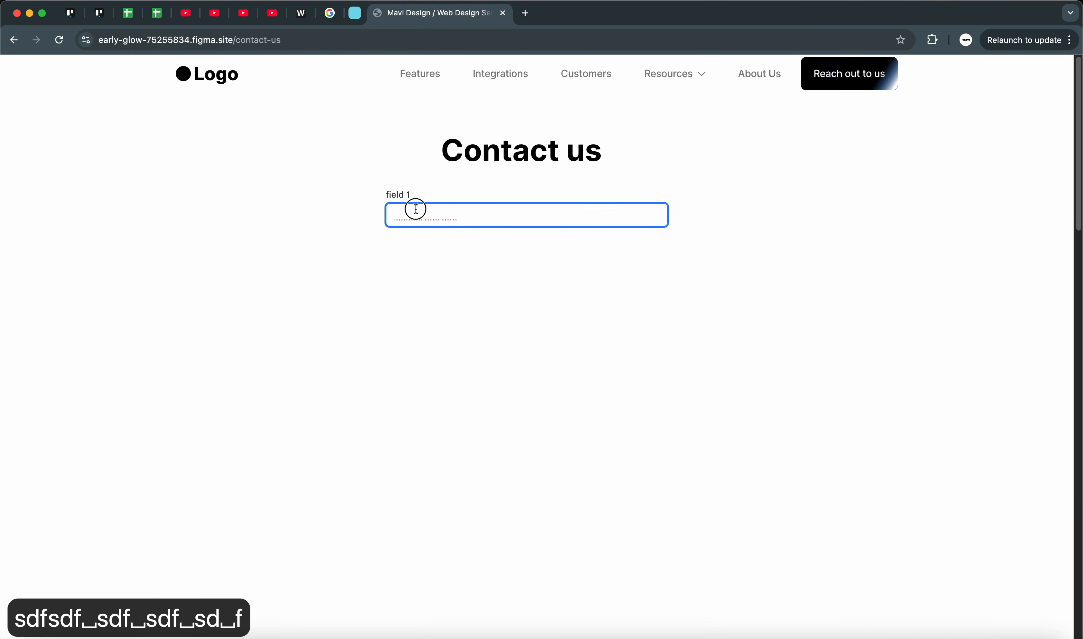
Step: Highlight the text in the live form field to check its visibility, and delete it
triple_click(416, 209)
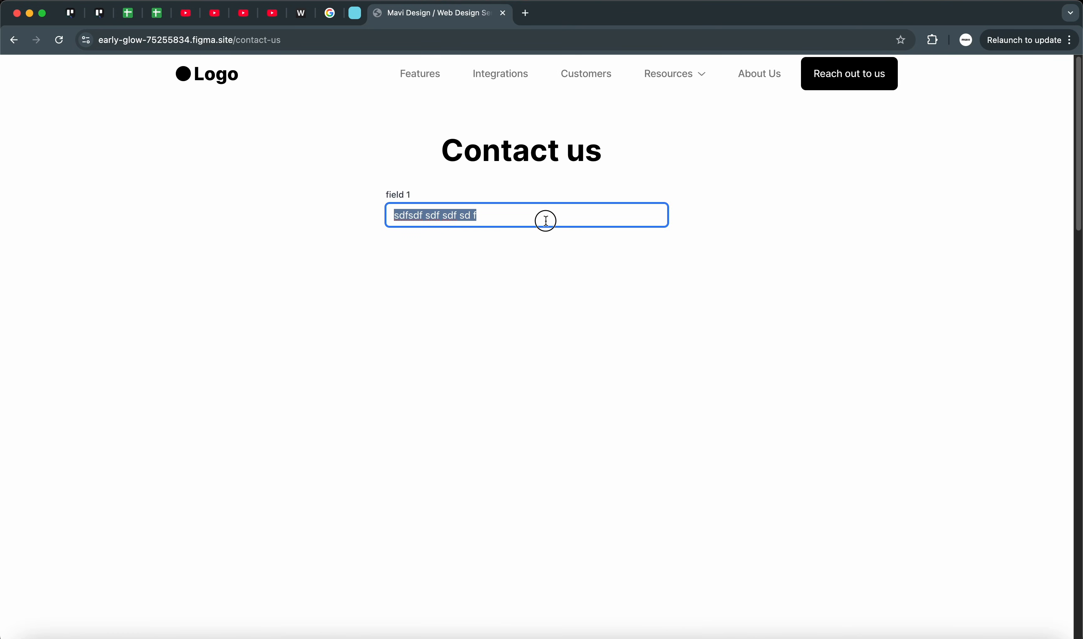
key(BackSpace)
key(BackSpace)
key(BackSpace)
key(BackSpace)
key(BackSpace)
key(super+a)
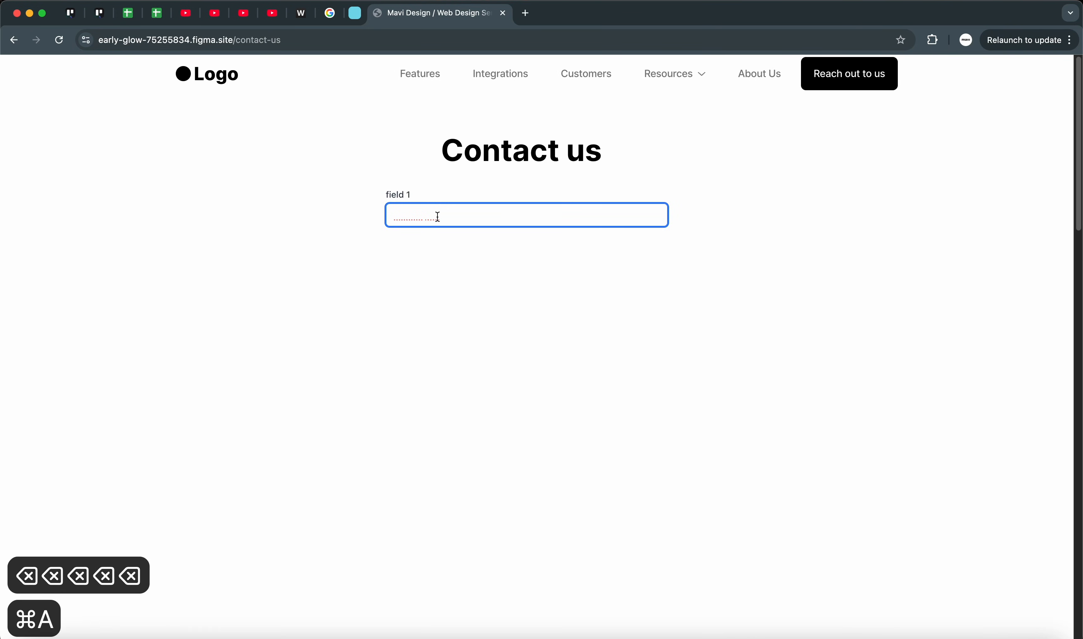
key(BackSpace)
Step: Enter "sdfsdf" in the live form field and check its appearance with and without focus
click(402, 203)
text(sdfsdf)
click(415, 289)
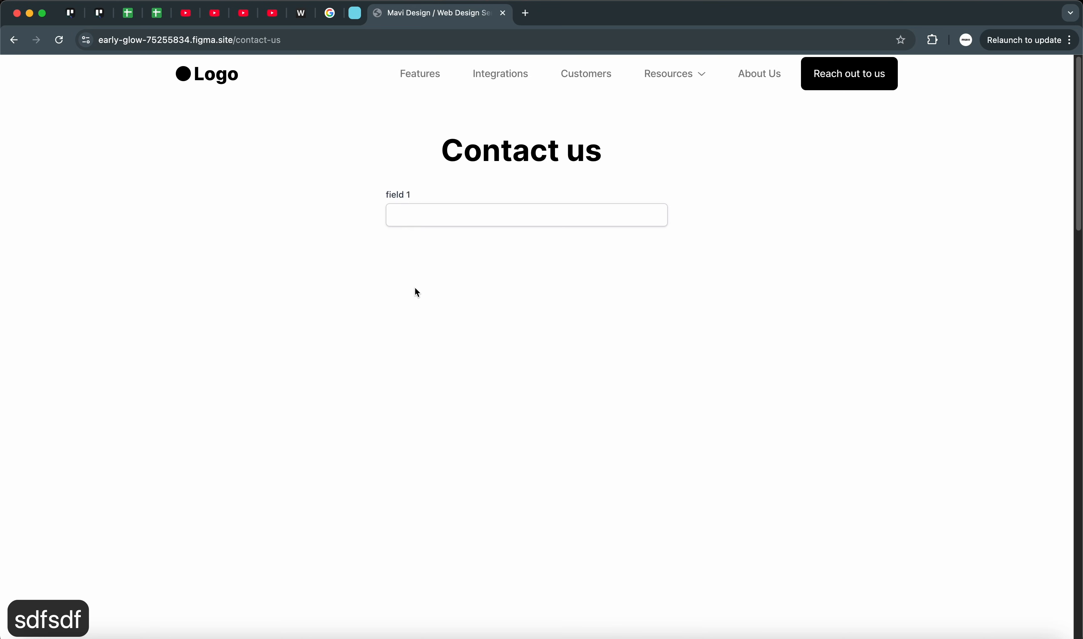
click(437, 222)
click(488, 332)
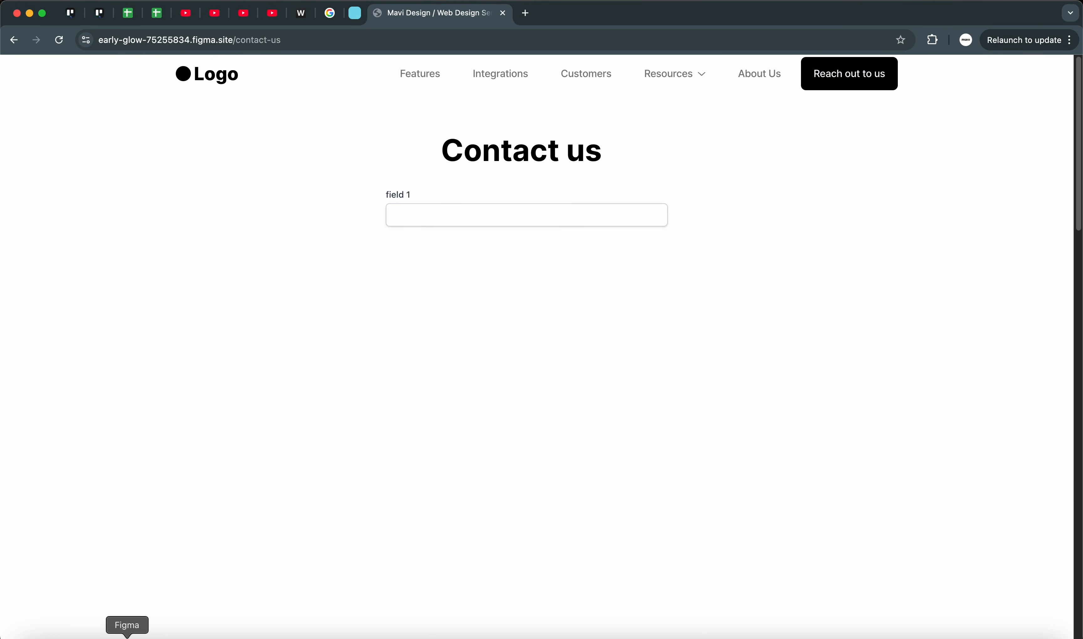
Step: Switch to Figma, close the publish dialog and open the form field component's code editor in the AI chat view
click(127, 632)
click(475, 58)
click(706, 438)
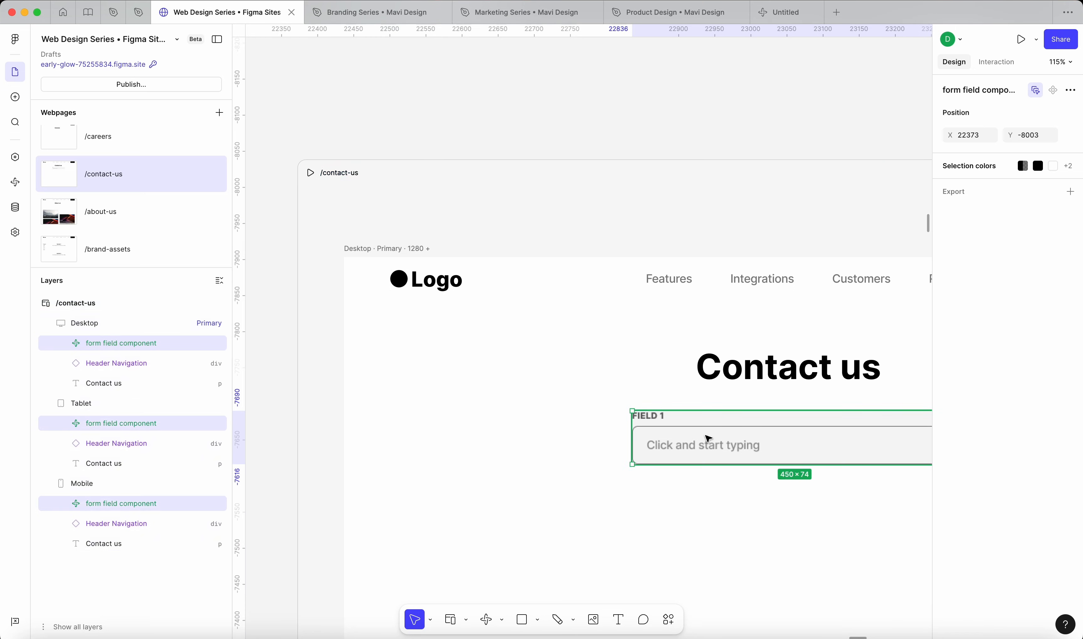
scroll(706, 438, right, 5)
scroll(705, 438, down, 2)
click(1006, 116)
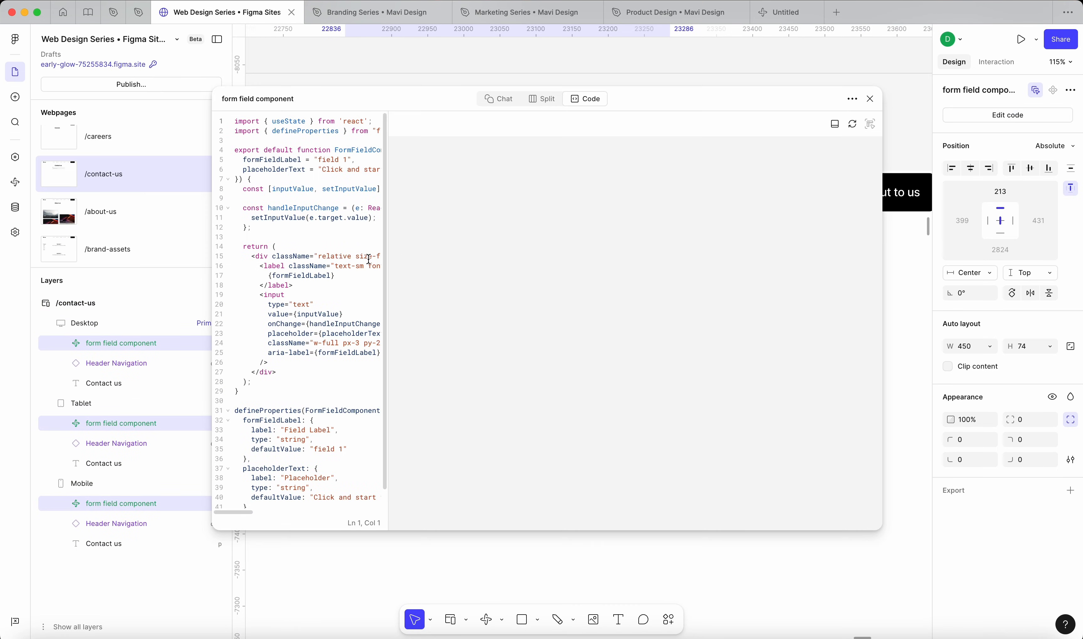
click(504, 101)
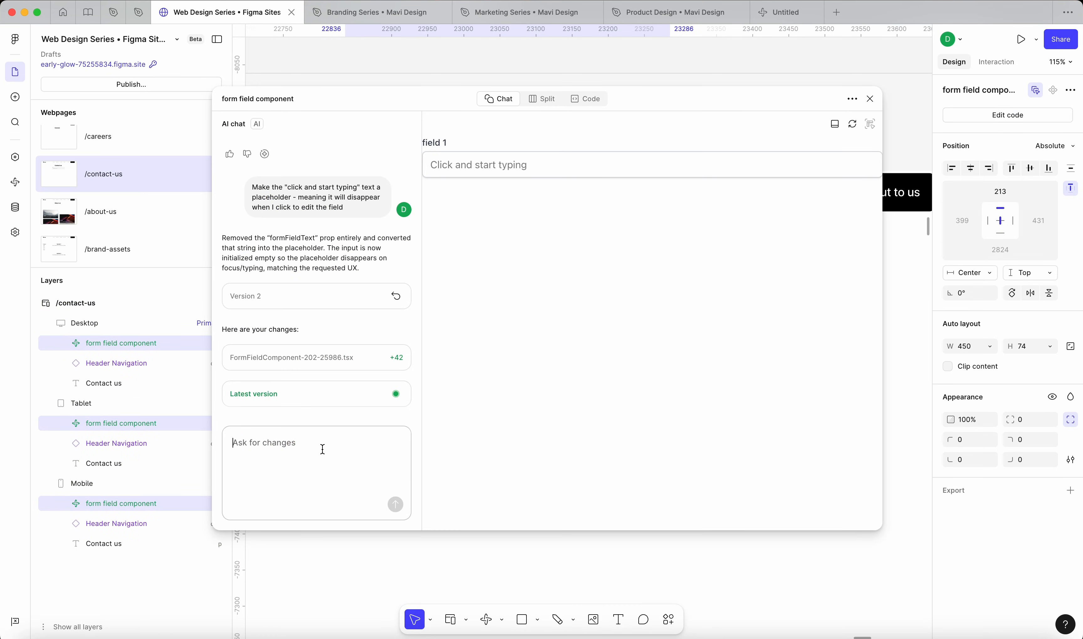
Step: Ask the AI to make the field's text and cursor black, explaining that on a live published Figma Site they are white and invisible against the background
text(on )
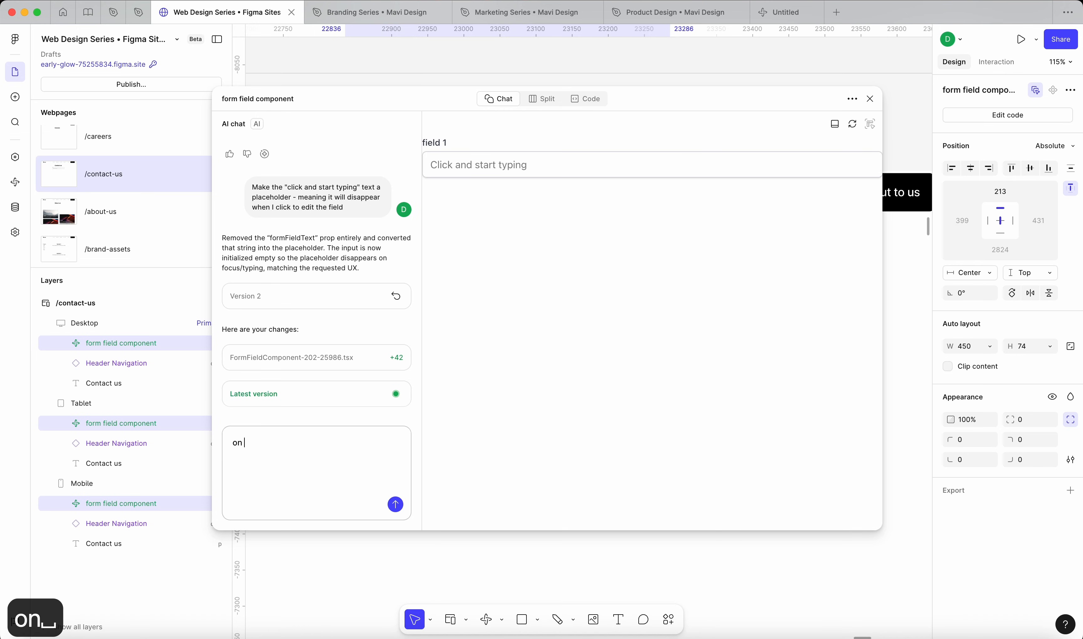
text(a live published )
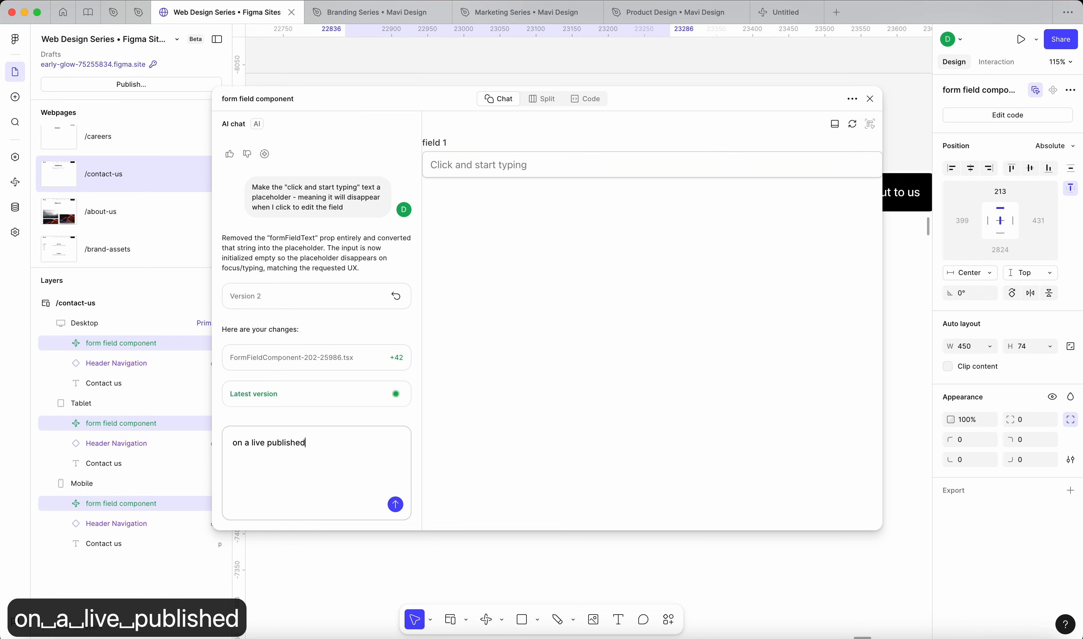
text(figma Sit)
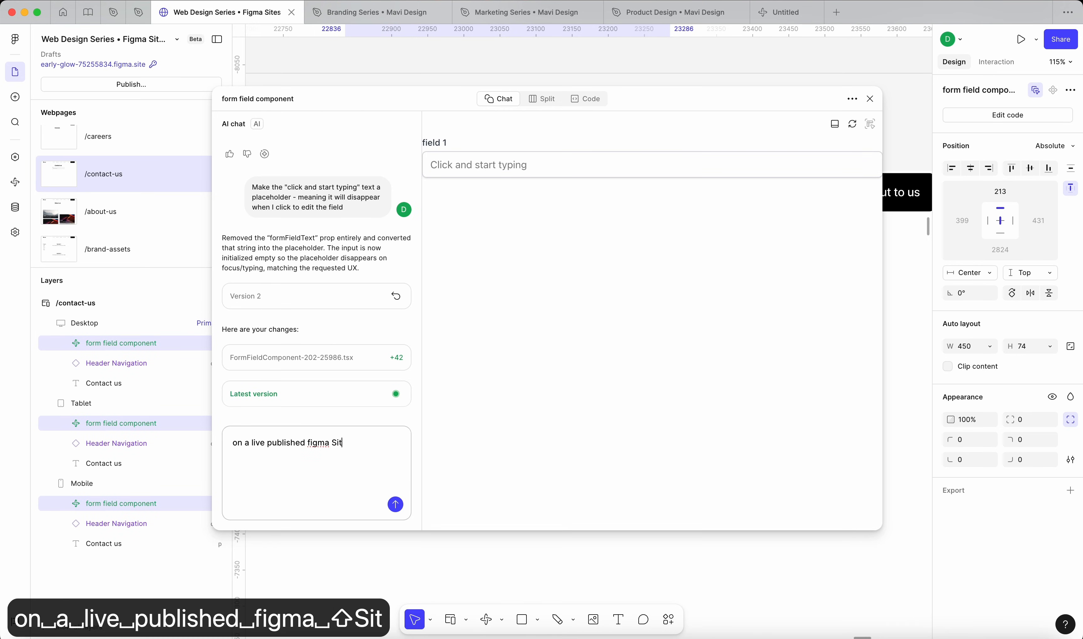
text(e, the text in t)
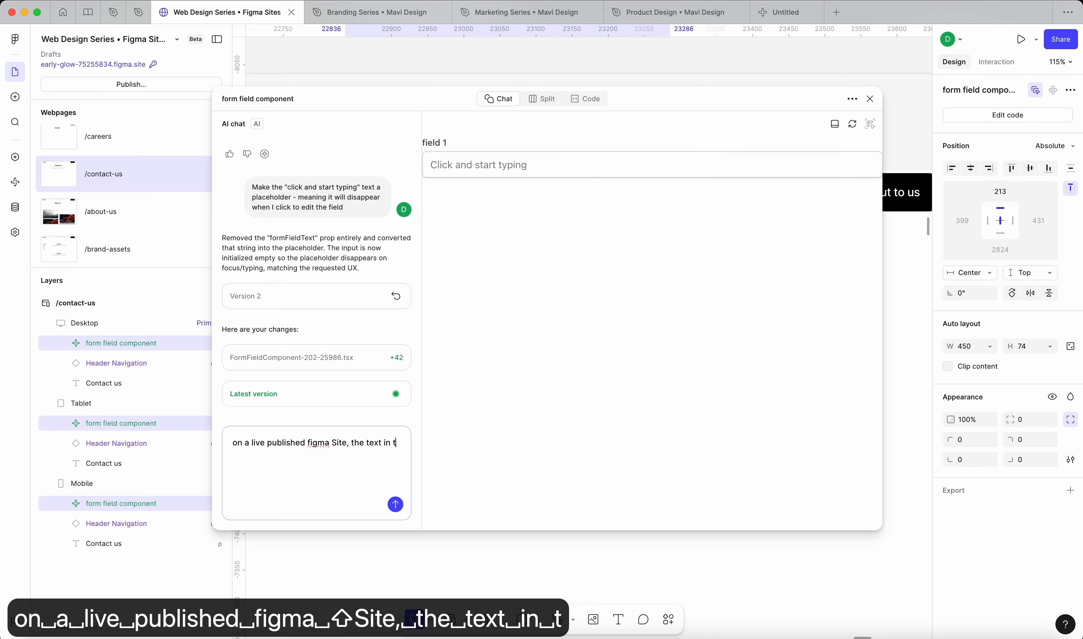
text(he field is white }and)
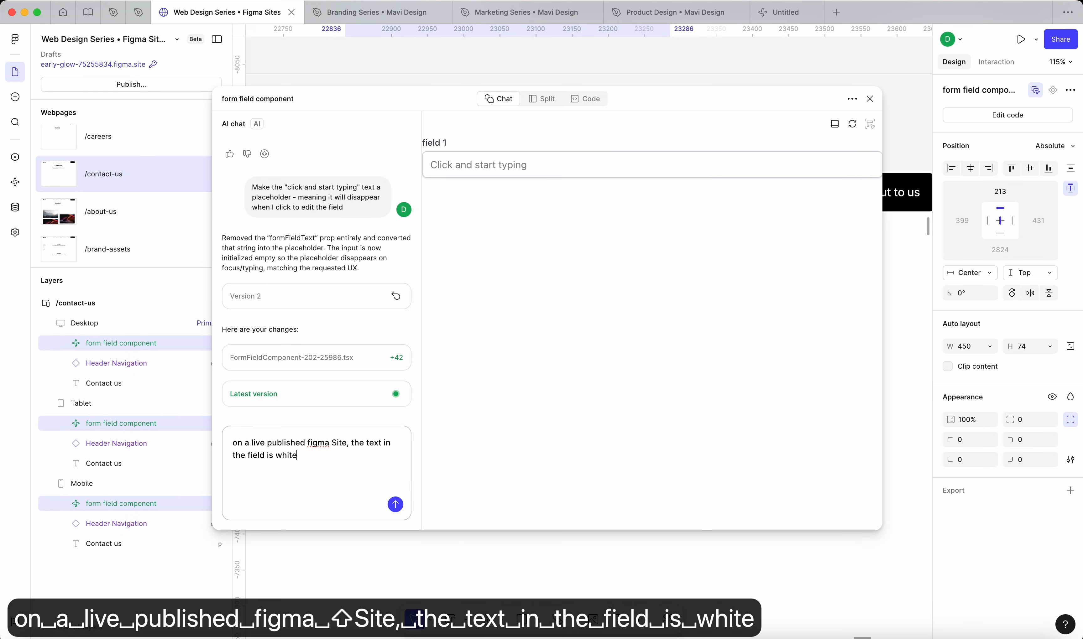
key(BackSpace)
key(BackSpace)
key(BackSpace)
key(BackSpace)
key(BackSpace)
text((and therefore)
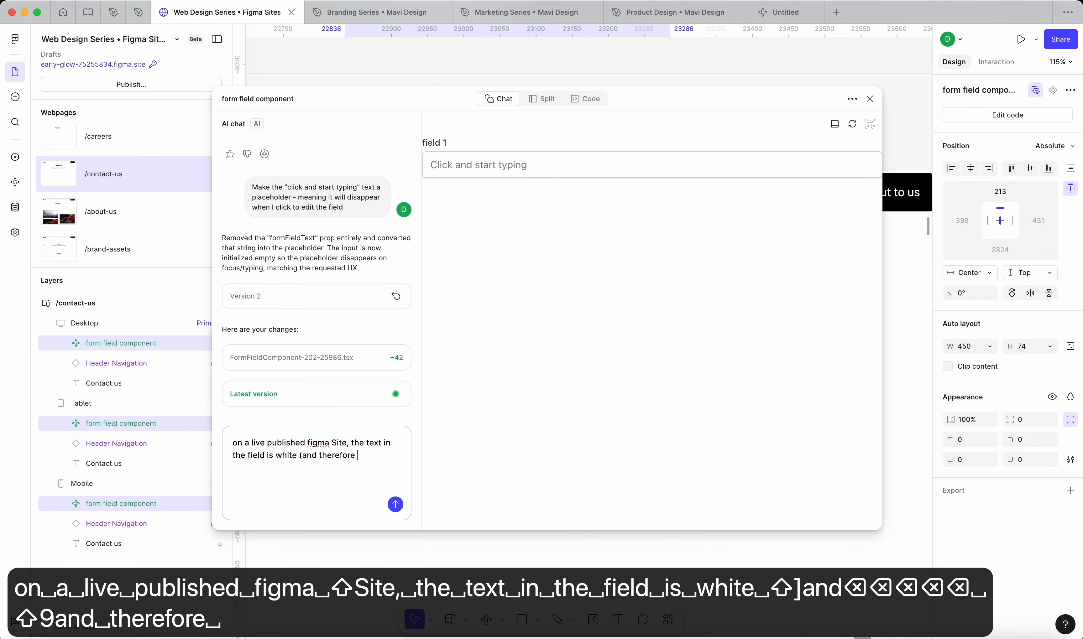
text( invisible)
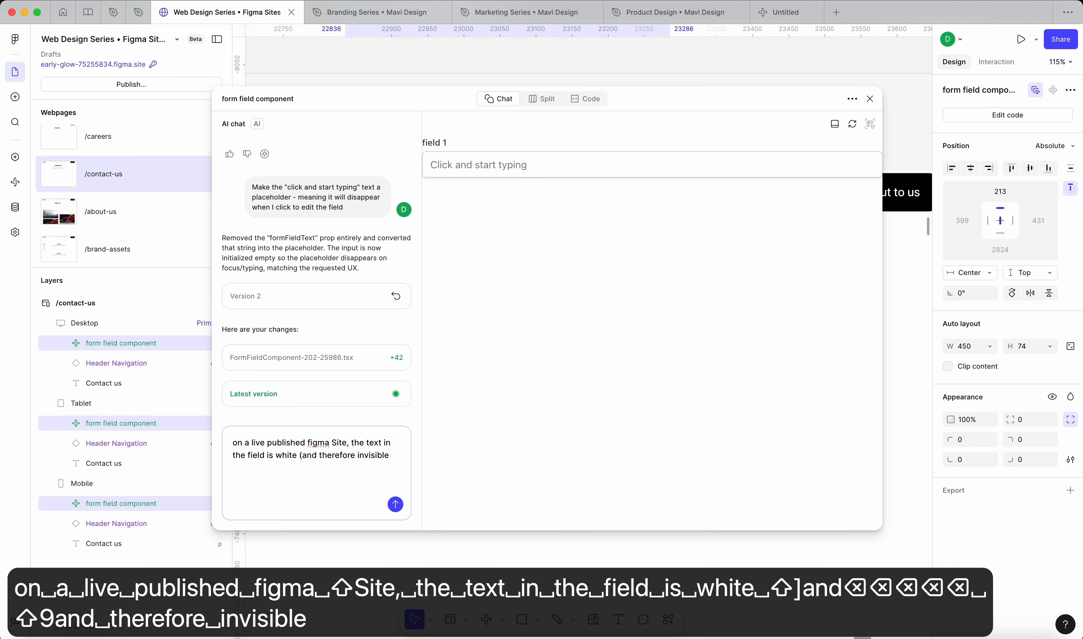
text( against the white )
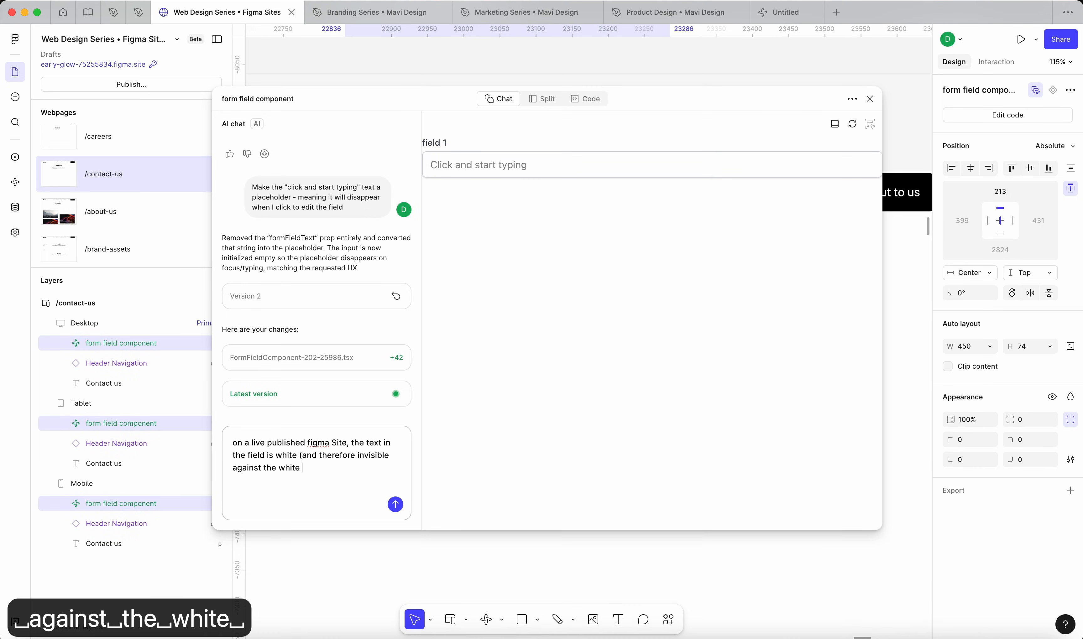
text(background) )
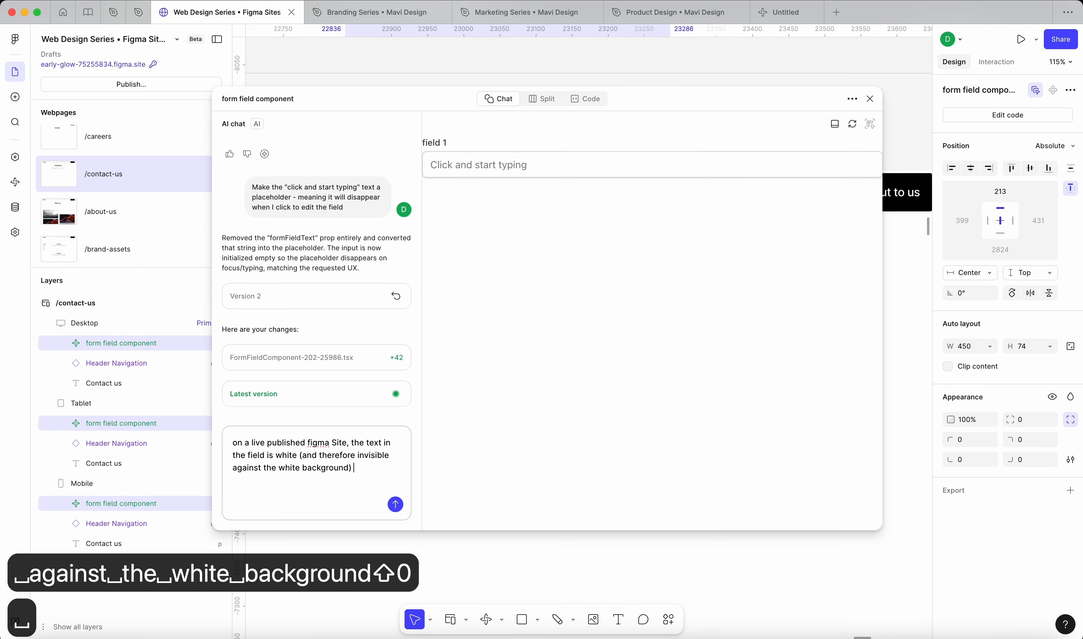
text(as well as the curso)
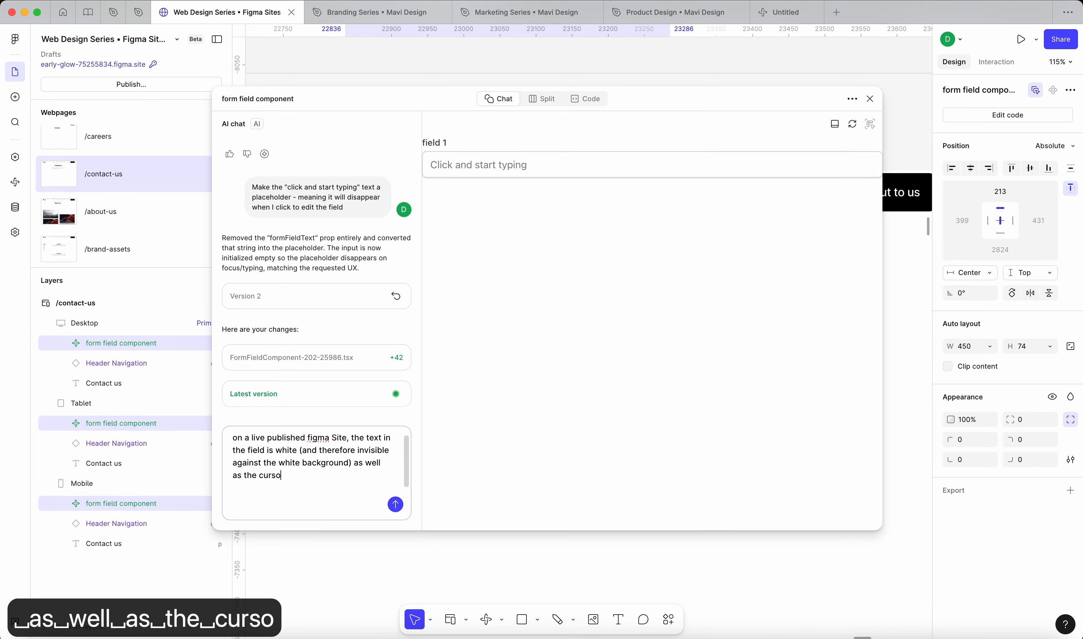
text(r. Make it black.)
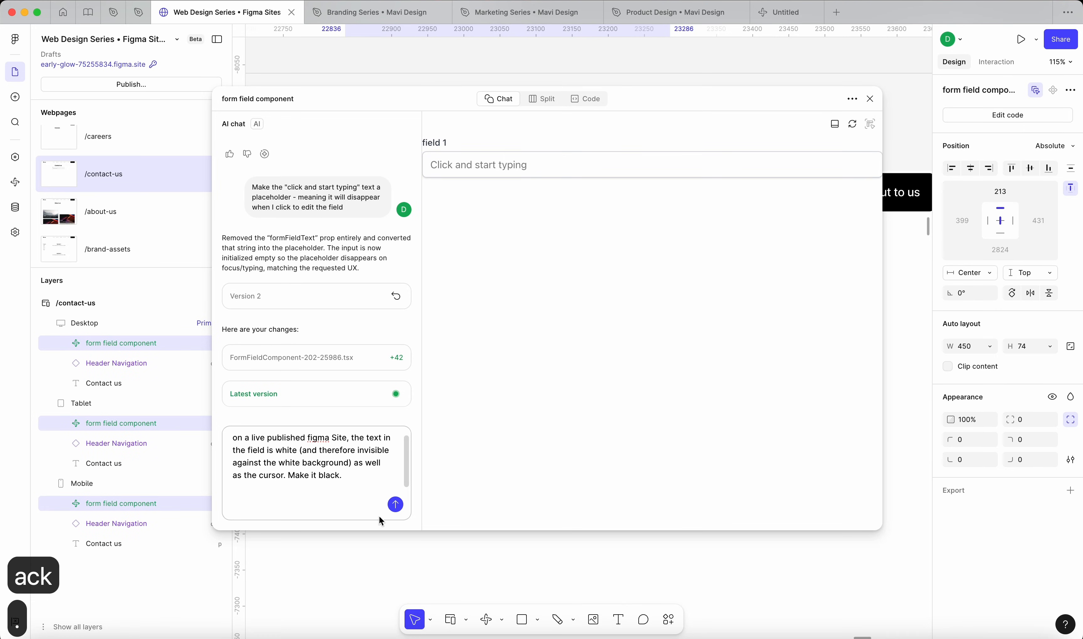
click(394, 504)
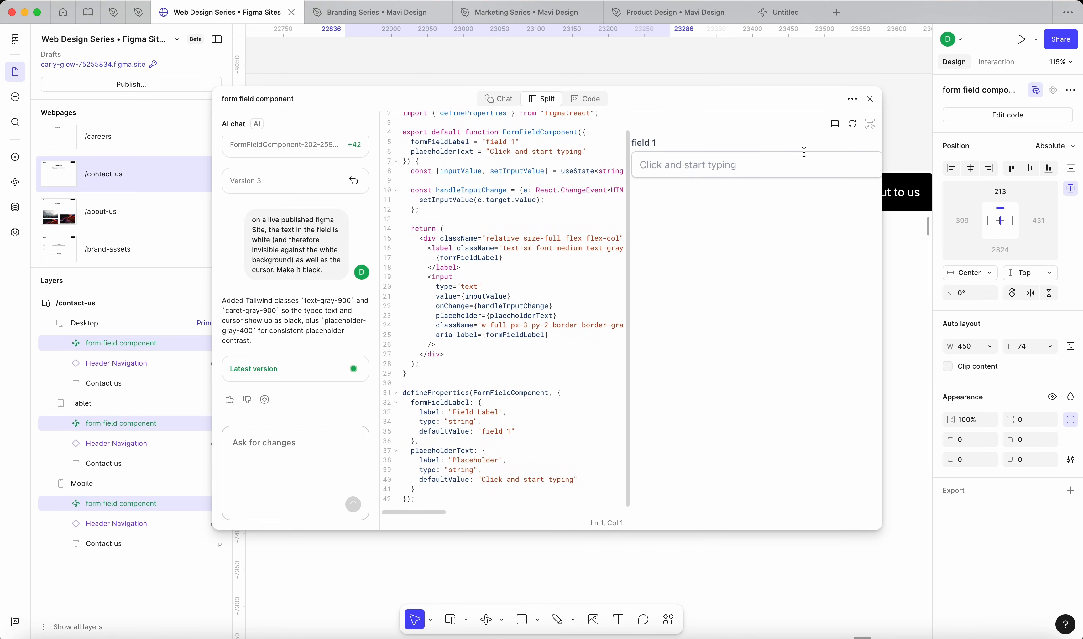
Step: Test the form field in the component preview by entering "sdfsdf", and close the code editor
click(769, 160)
text(sdfsdf)
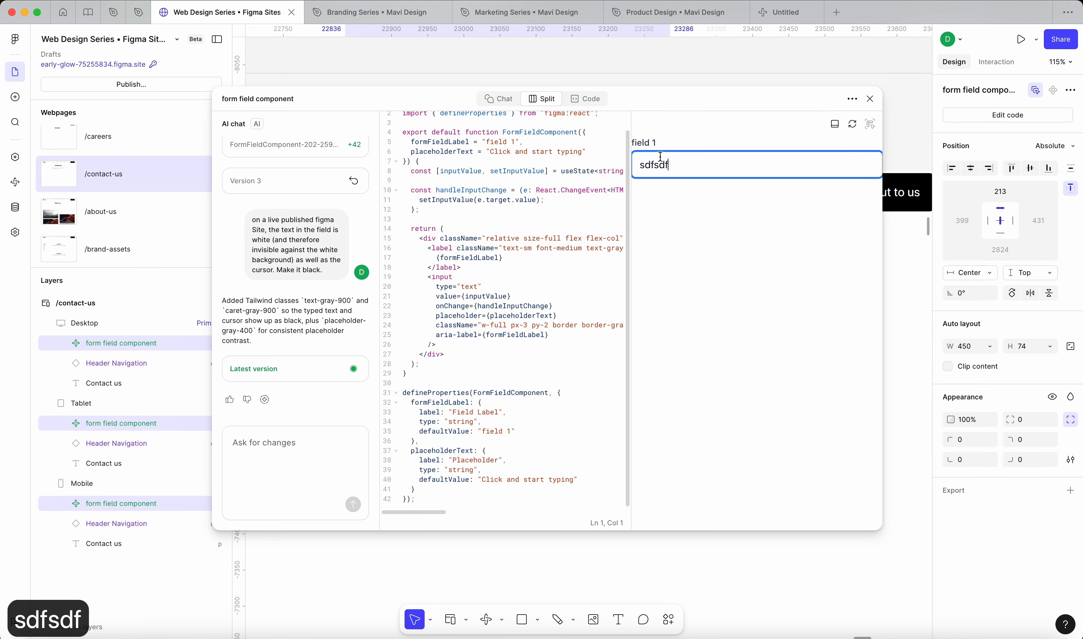
click(686, 209)
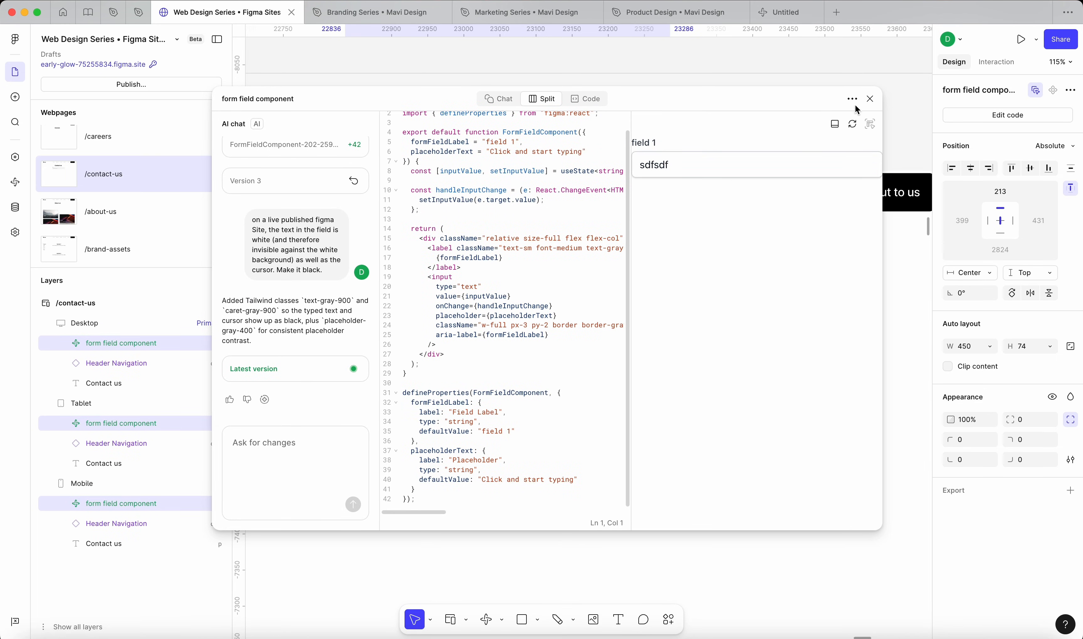
click(870, 99)
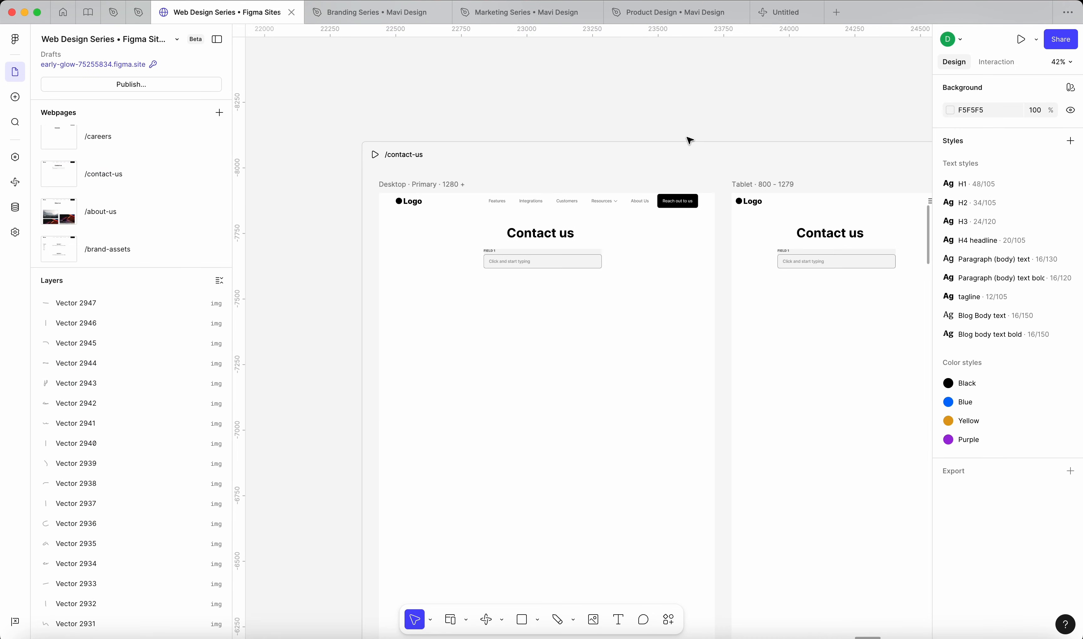
Step: Publish the site update and reload the live /contact-us page in the browser
click(177, 82)
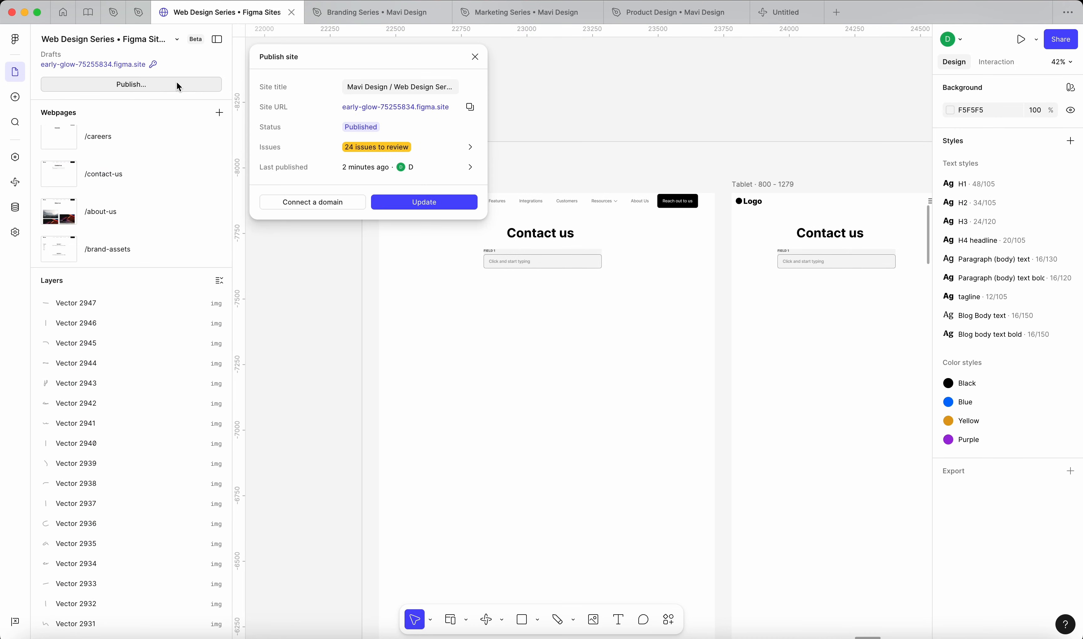
click(394, 205)
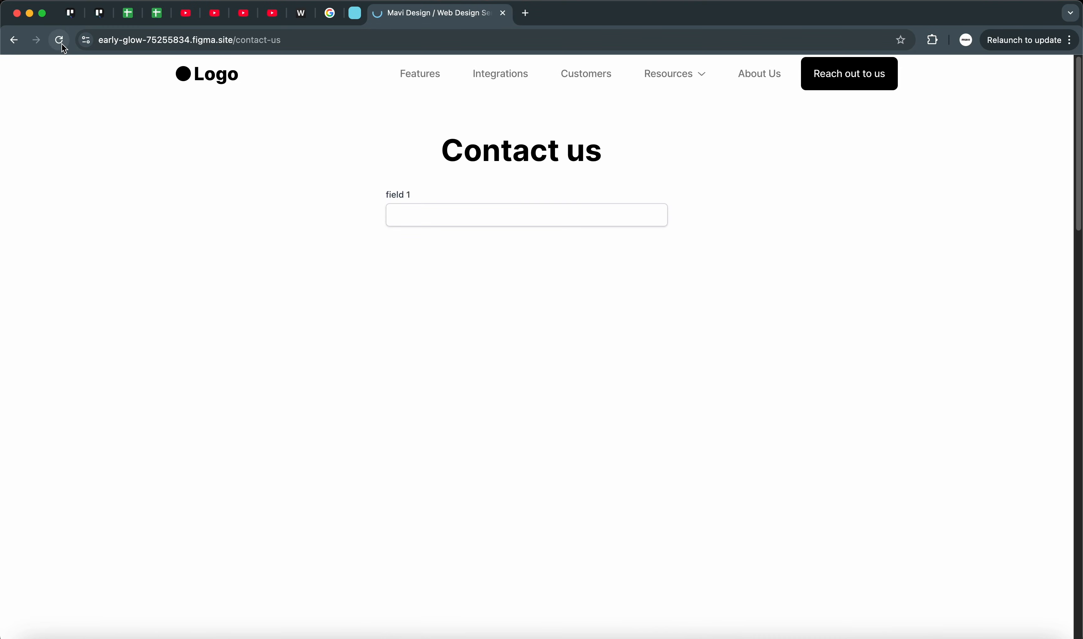
click(62, 43)
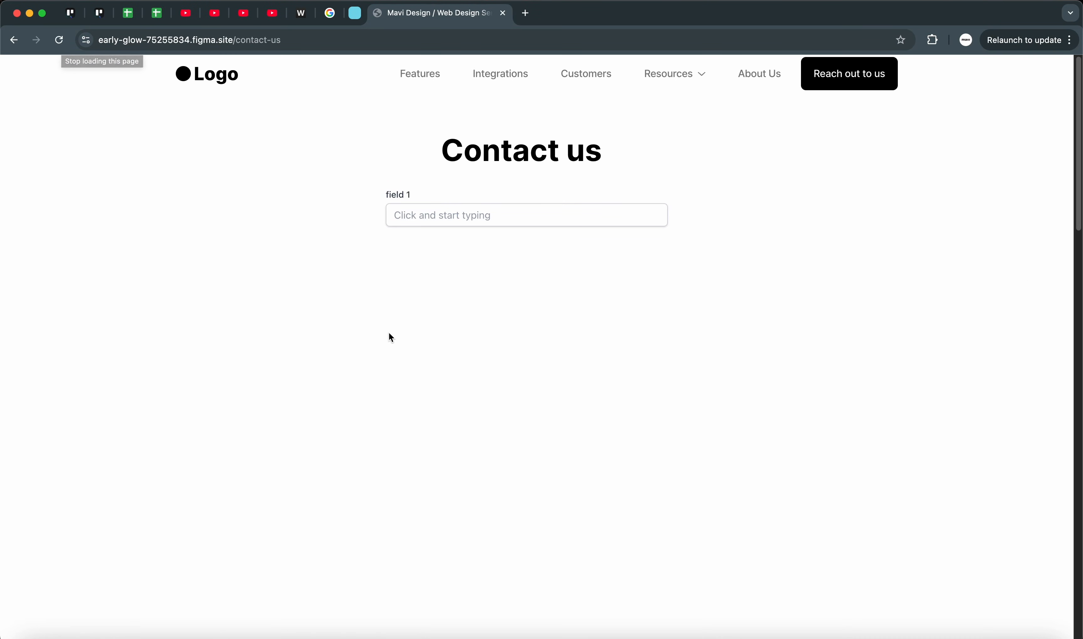
Step: Test the live form field by entering "asdsdfsdf", highlighting it and replacing it with "sdfs"
click(492, 217)
text(asdsdfsdf)
key(super+a)
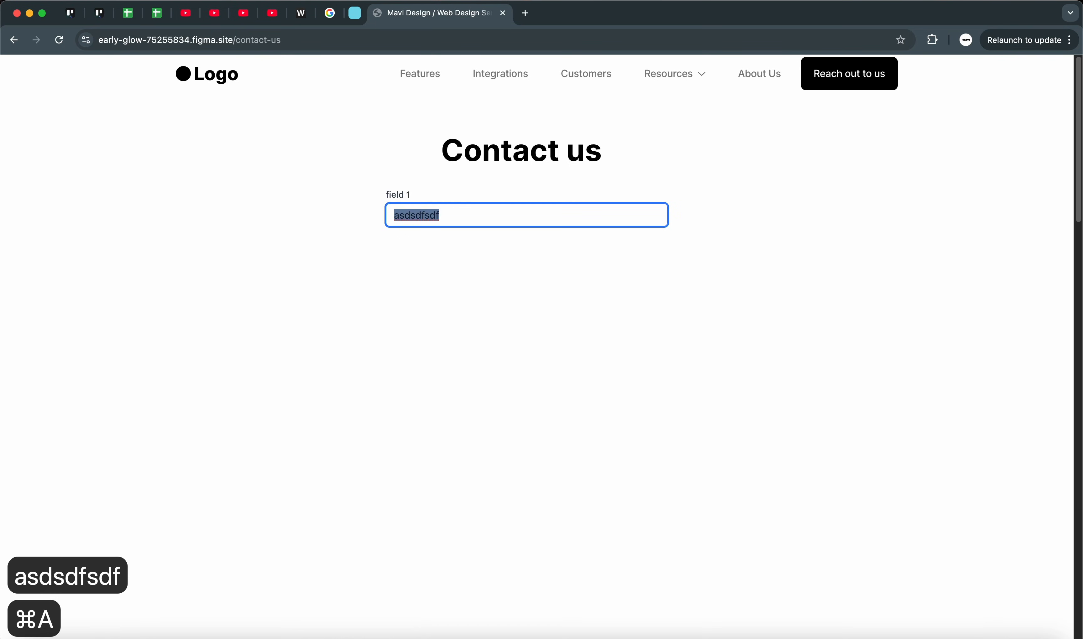
key(BackSpace)
text(sdfsdf)
key(BackSpace)
key(BackSpace)
Step: Replace the live field's text with "Editable form field", check it without focus, and clear the field
key(super+a)
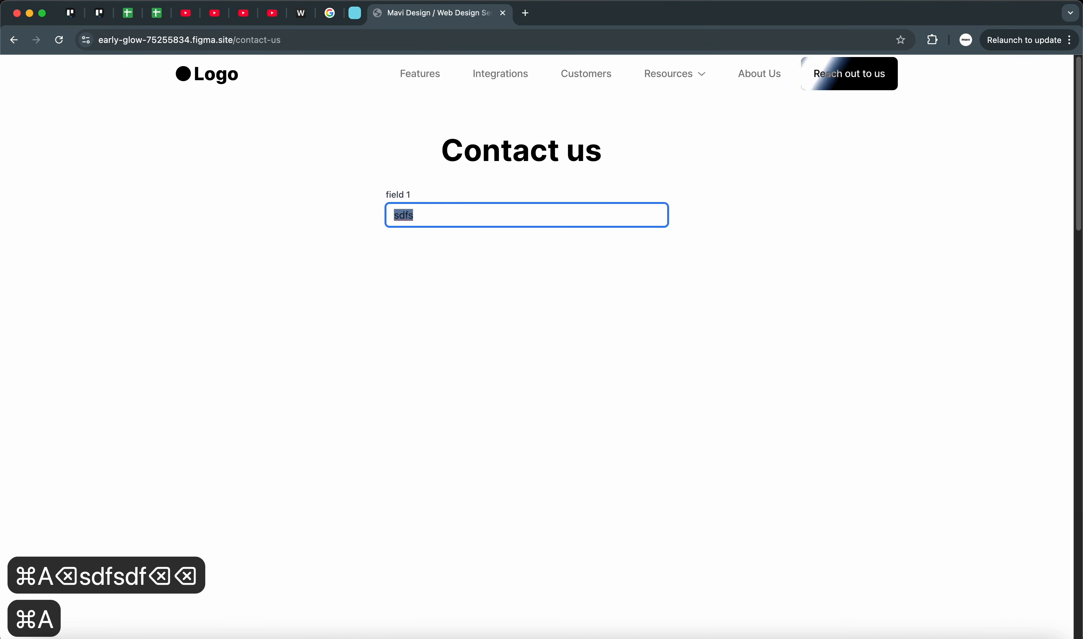
text(Editable fo)
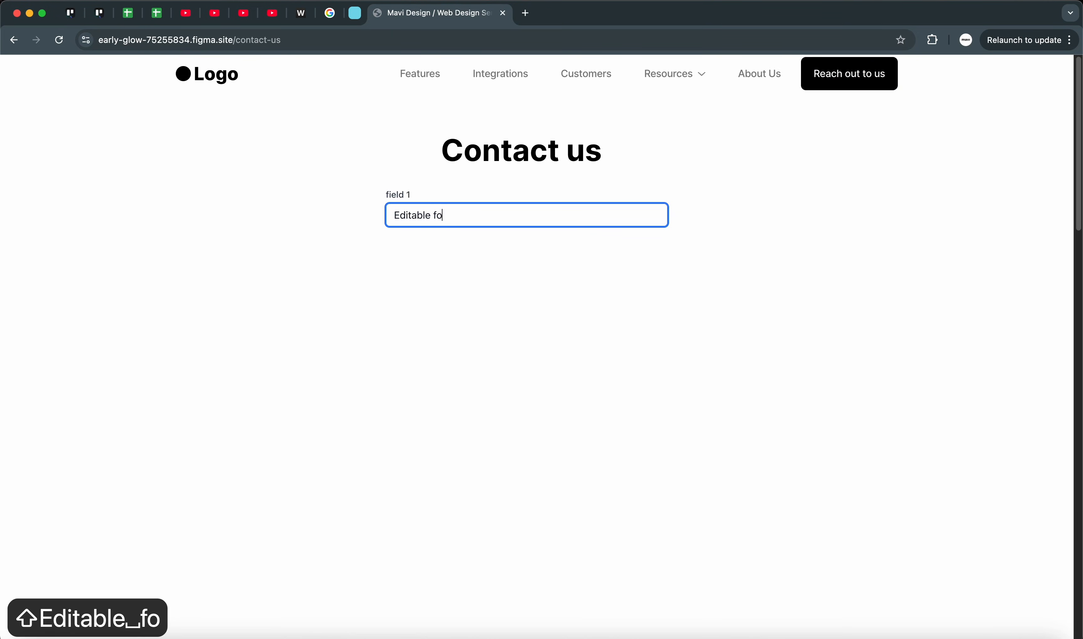
text(rm field)
click(472, 298)
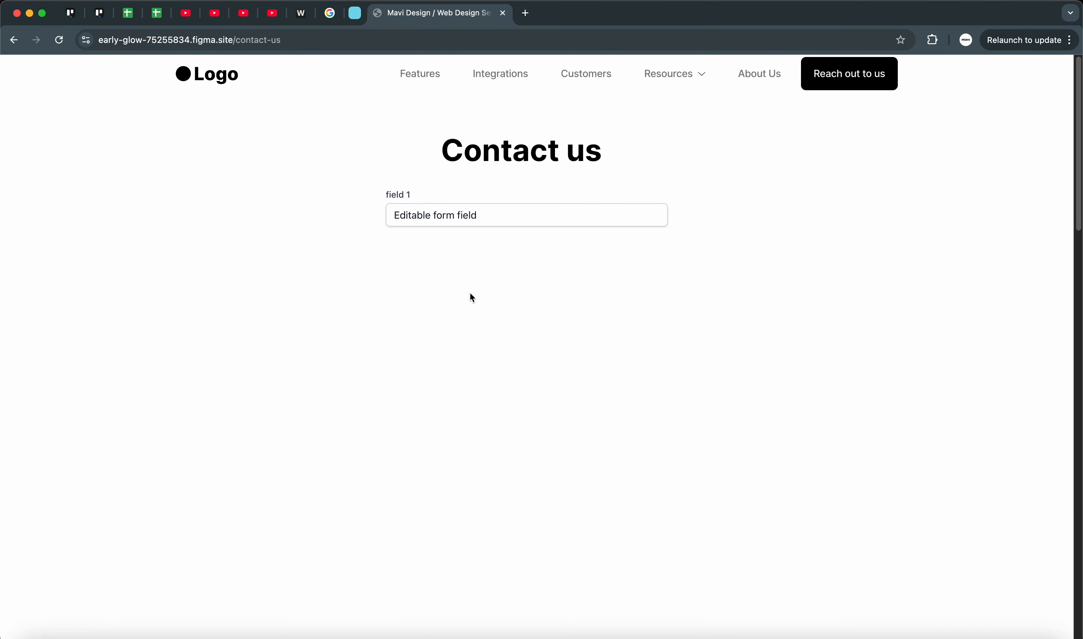
drag(395, 215, 458, 263)
key(BackSpace)
click(487, 309)
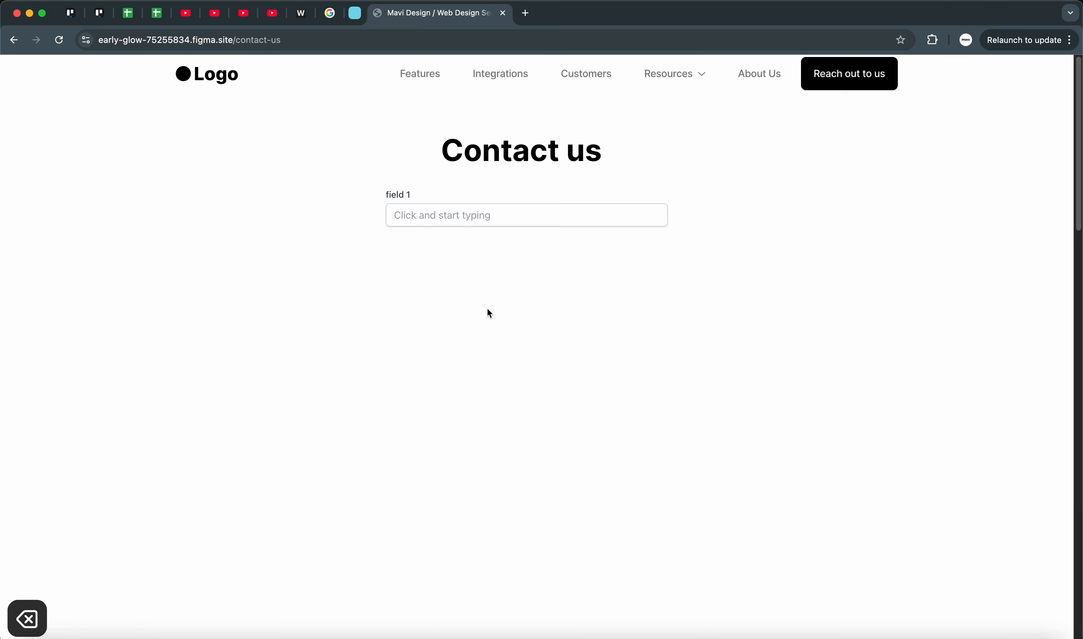
Step: Check the placeholder in the empty live form field by repeatedly focusing and unfocusing it
click(467, 215)
click(481, 252)
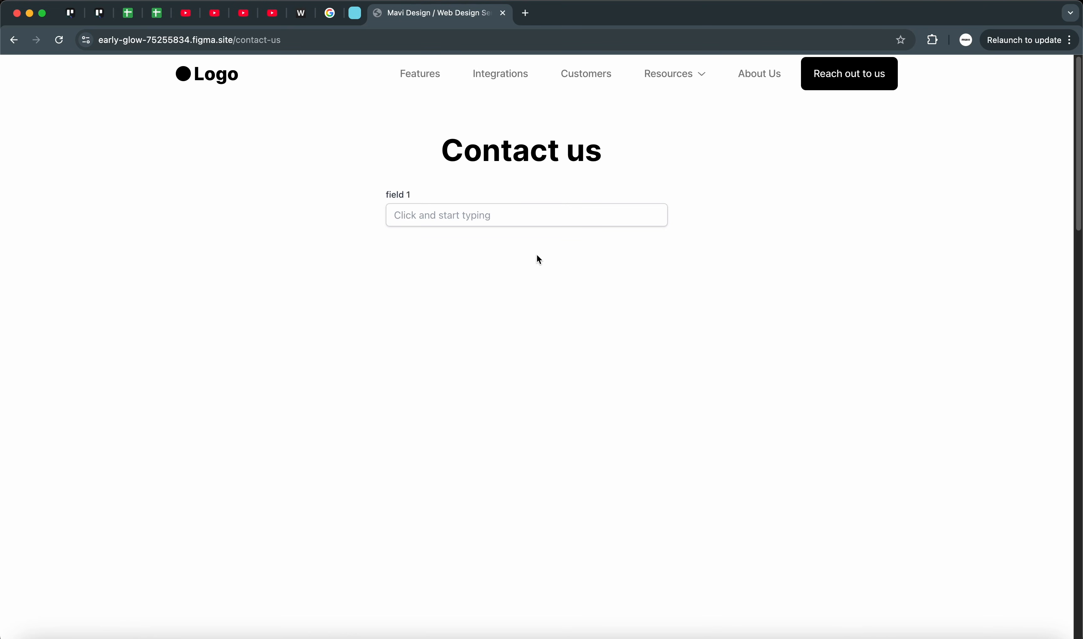
click(534, 218)
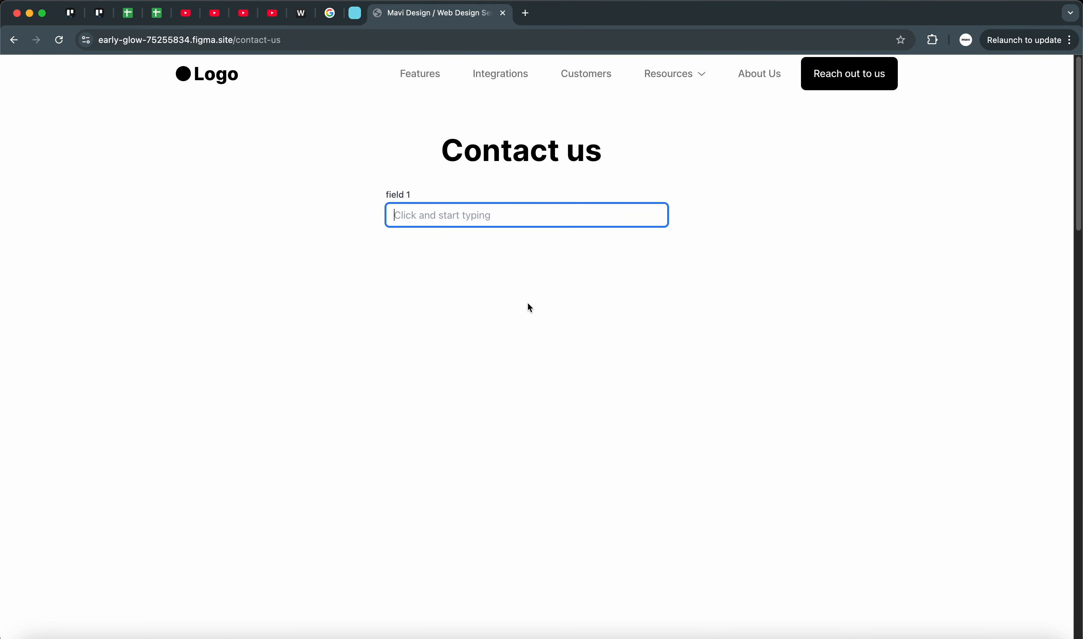
click(438, 246)
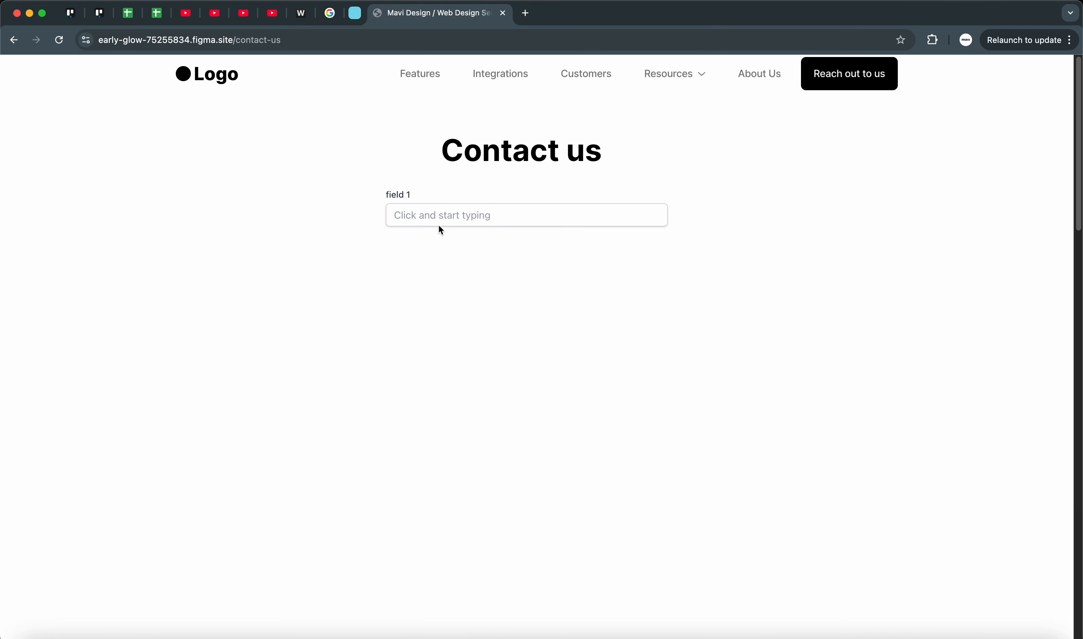
click(445, 215)
click(417, 168)
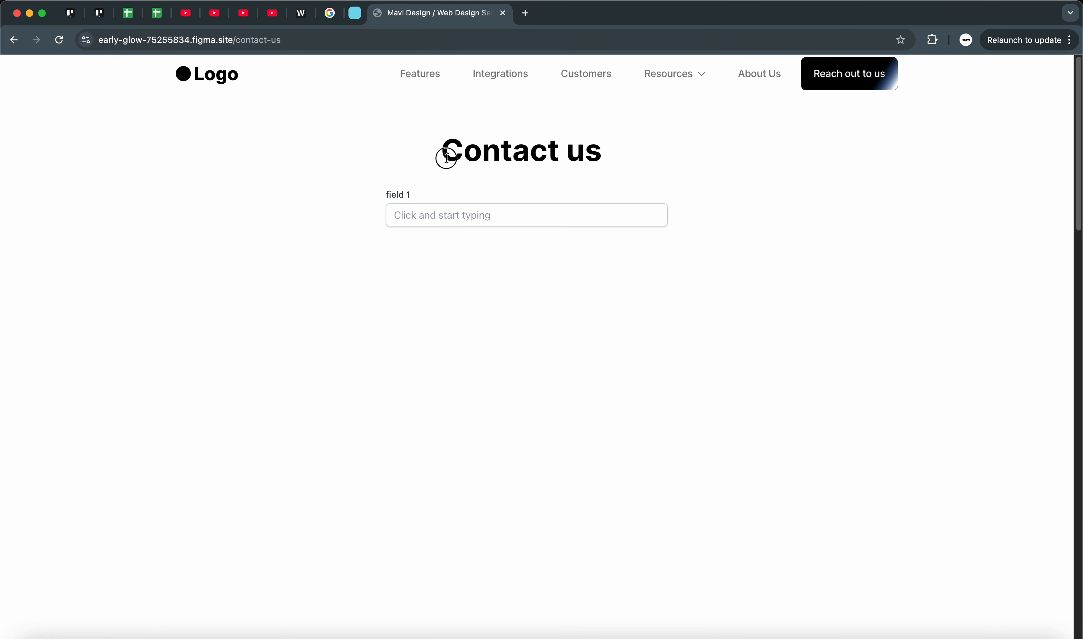
key(super+a)
click(559, 242)
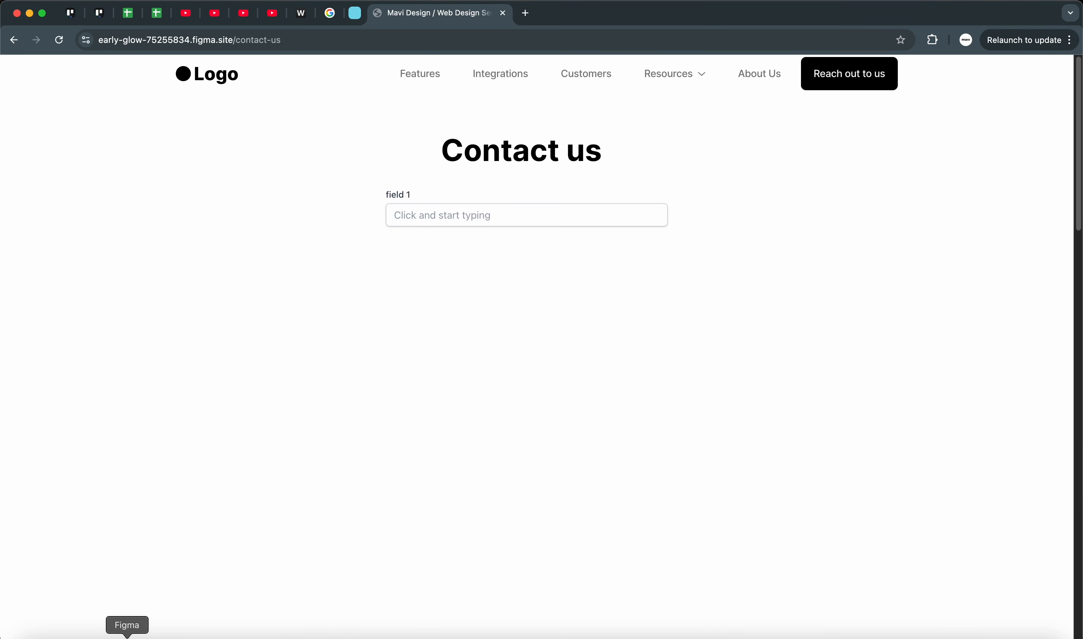
Step: Switch to Figma, close the publish dialog and bring the form field on /contact-us into view
click(126, 638)
click(478, 64)
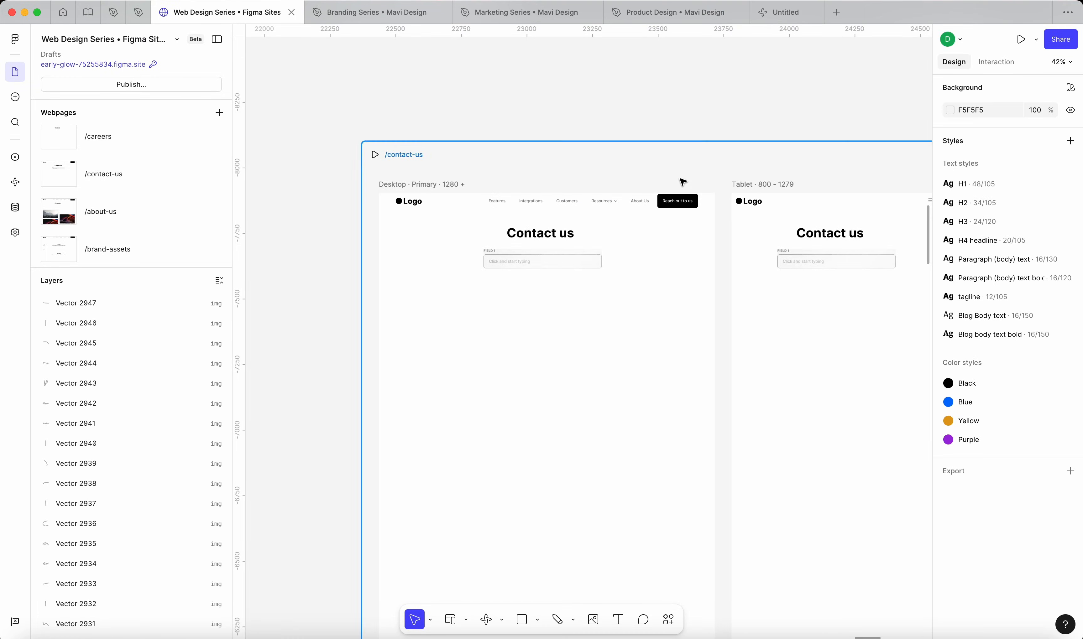
scroll(561, 255, up, 5)
click(562, 269)
scroll(563, 269, up, 1)
scroll(563, 269, left, 1)
scroll(562, 269, down, 4)
click(600, 130)
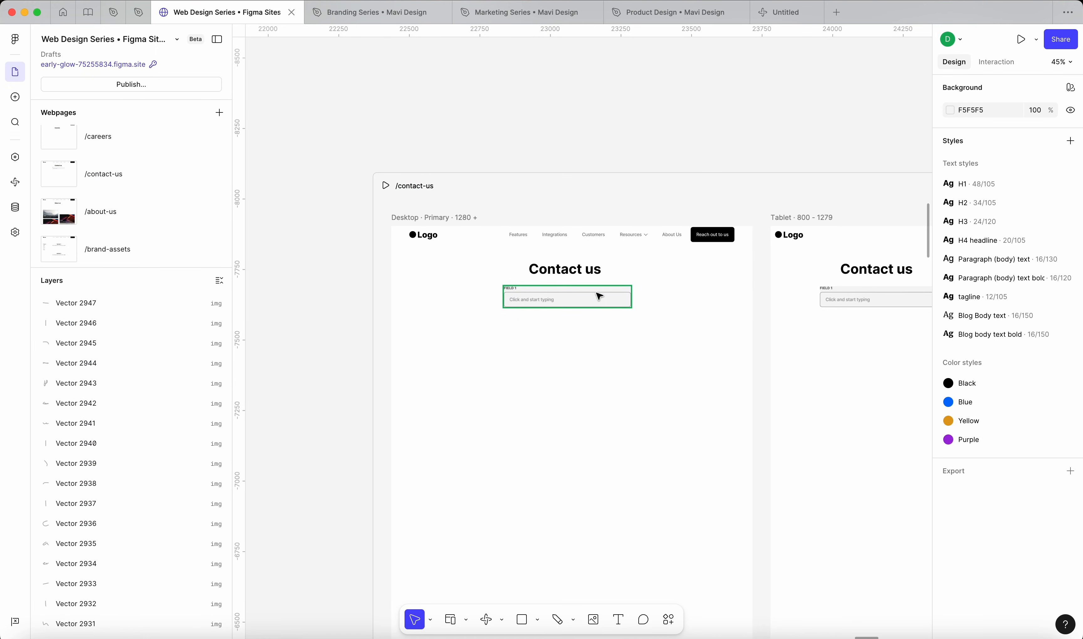
Step: Place a 600 × 400 embed below the form field on the desktop layout of /contact-us
click(502, 624)
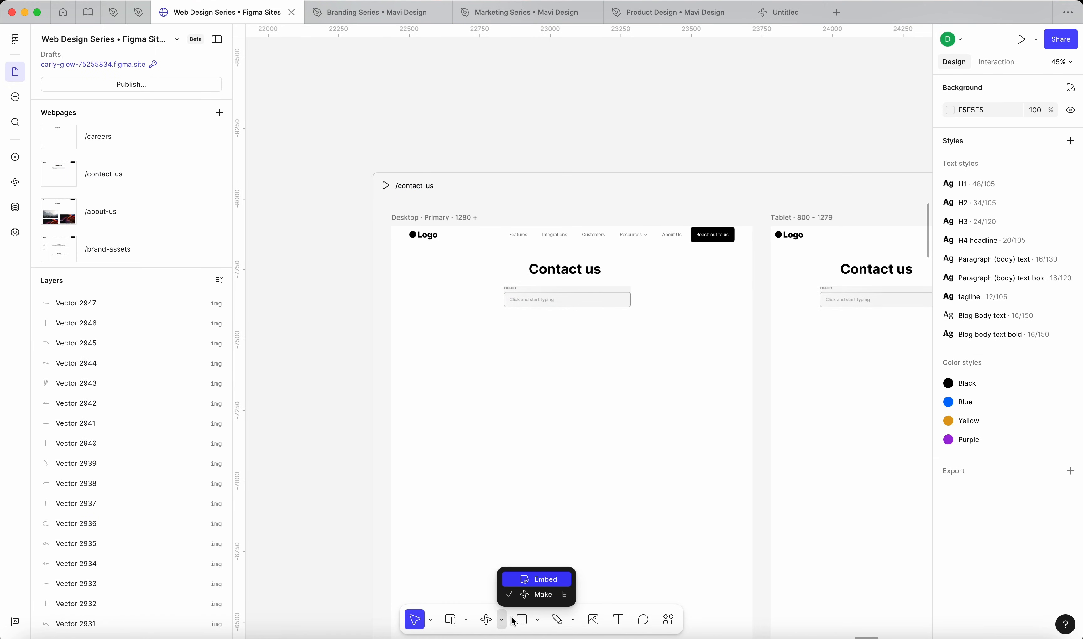
click(526, 591)
click(586, 404)
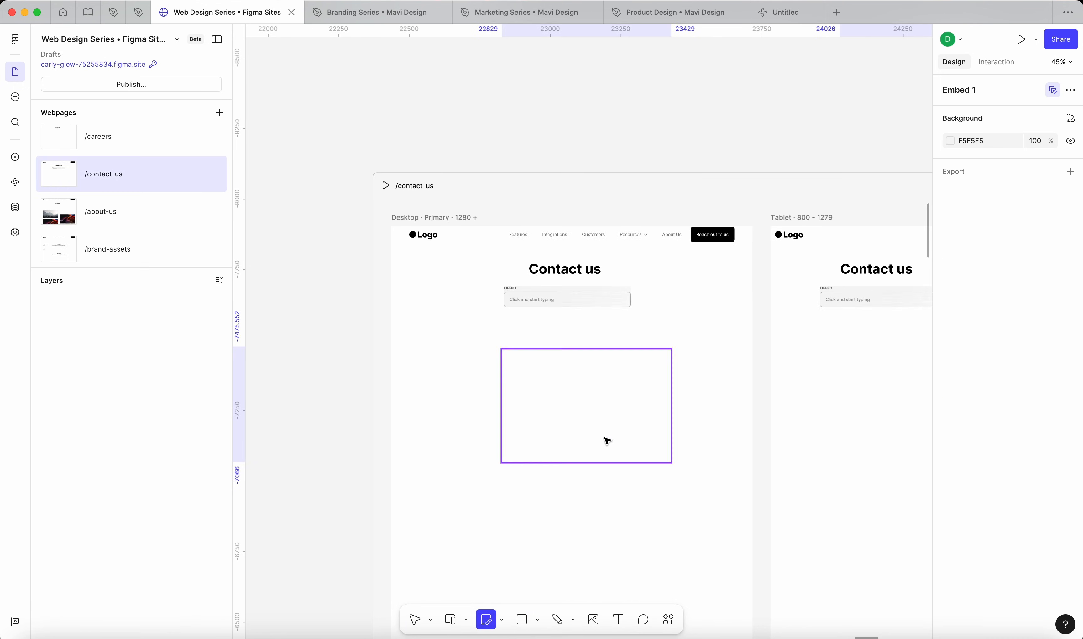
mouse_move(568, 421)
mouse_down()
mouse_move(555, 390)
mouse_move(565, 387)
mouse_move(560, 412)
mouse_up()
scroll(562, 387, down, 5)
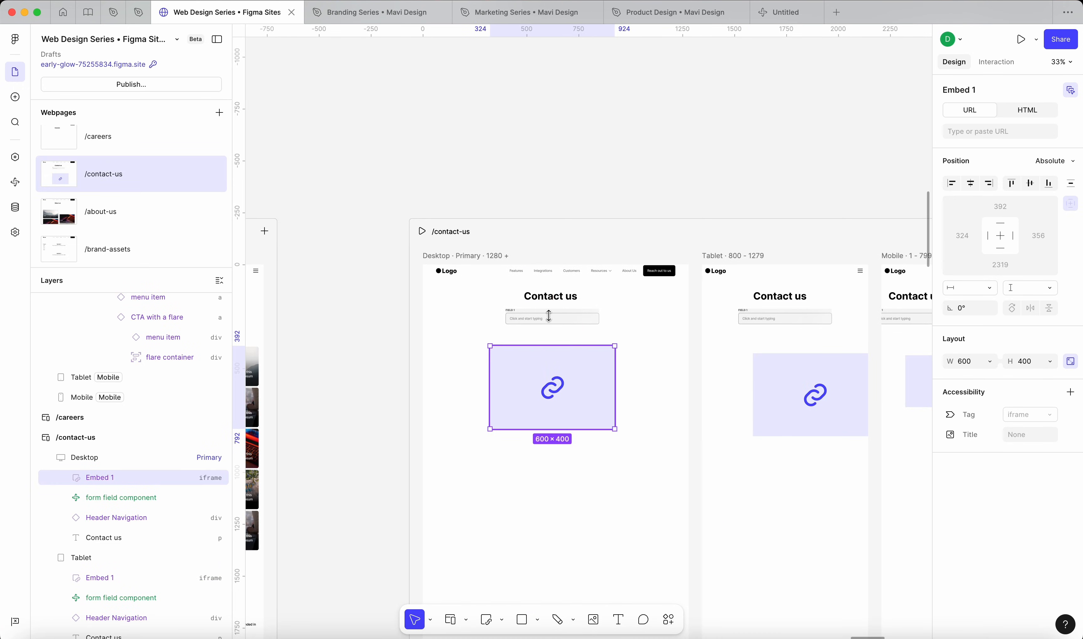
Step: Delete the embed from the /contact-us page and clear the selection
click(579, 181)
click(551, 412)
key(BackSpace)
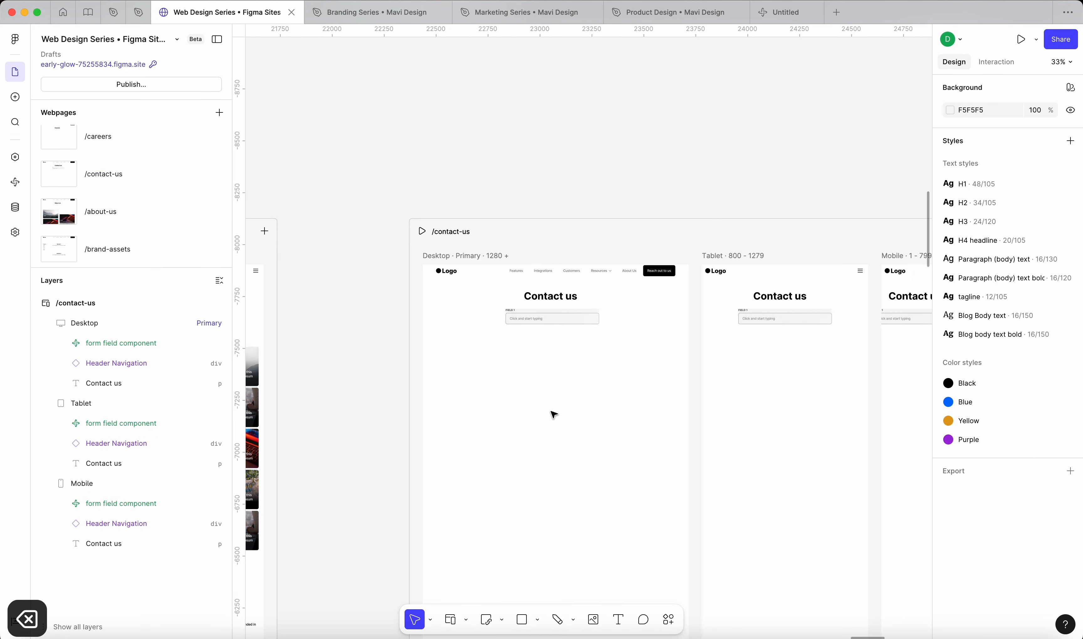
click(573, 197)
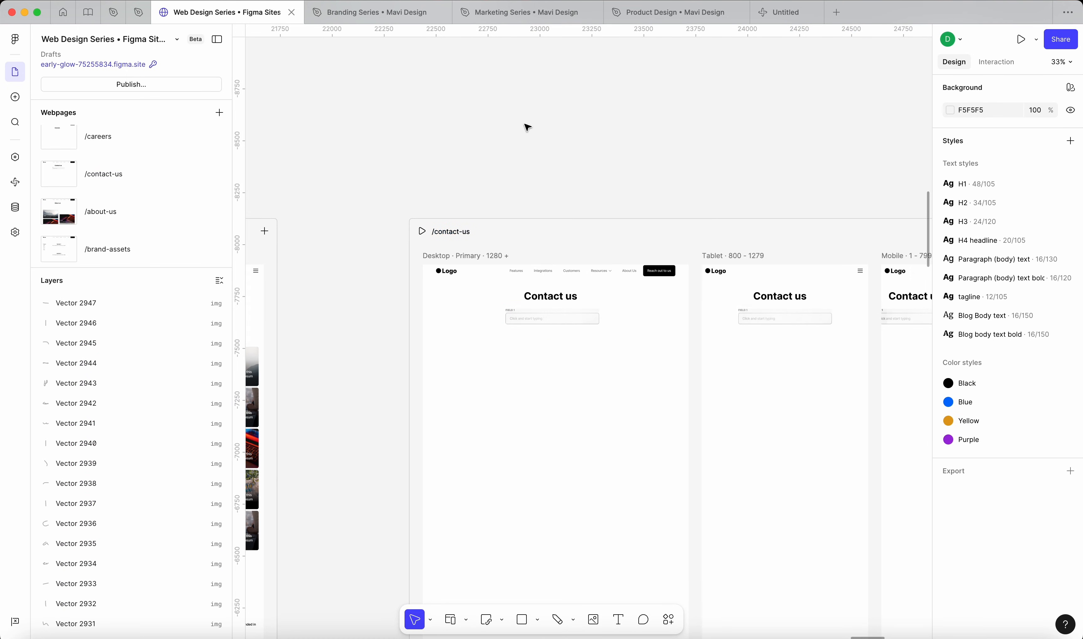
Step: Switch to the browser and test the live form field on /contact-us by entering "multiple attempts", then clear it
click(554, 315)
scroll(554, 316, up, 10)
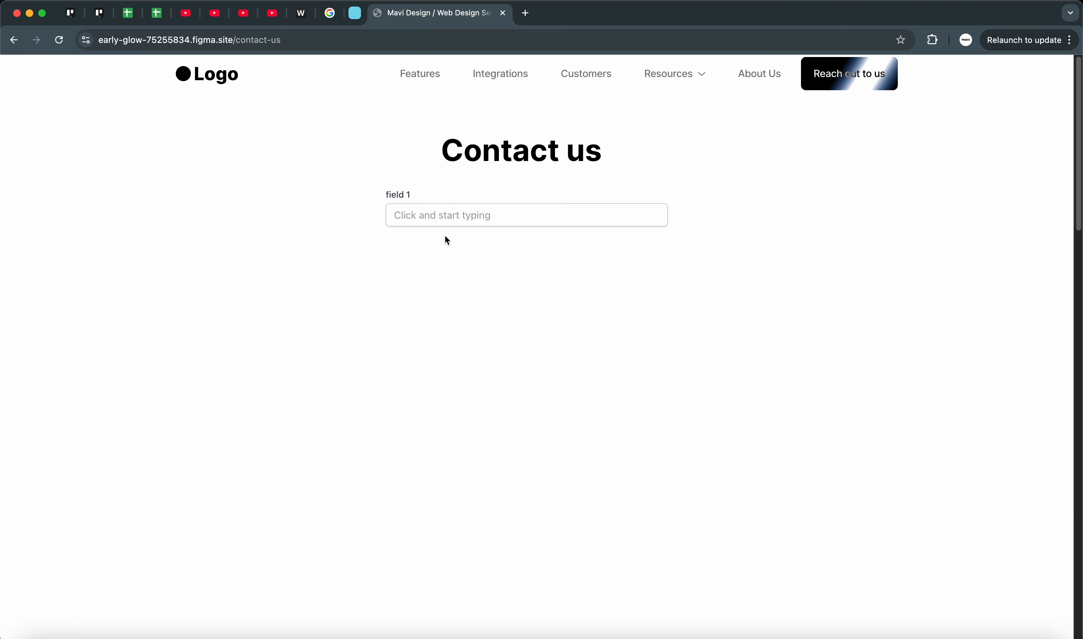
click(451, 214)
text(multiple attempts)
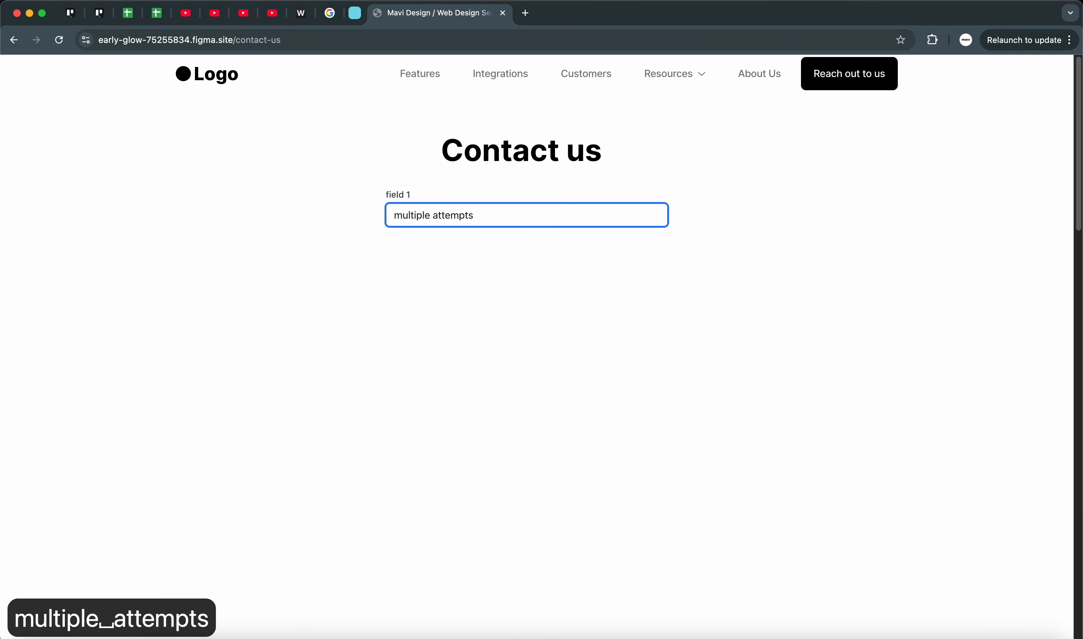
key(super+a)
key(BackSpace)
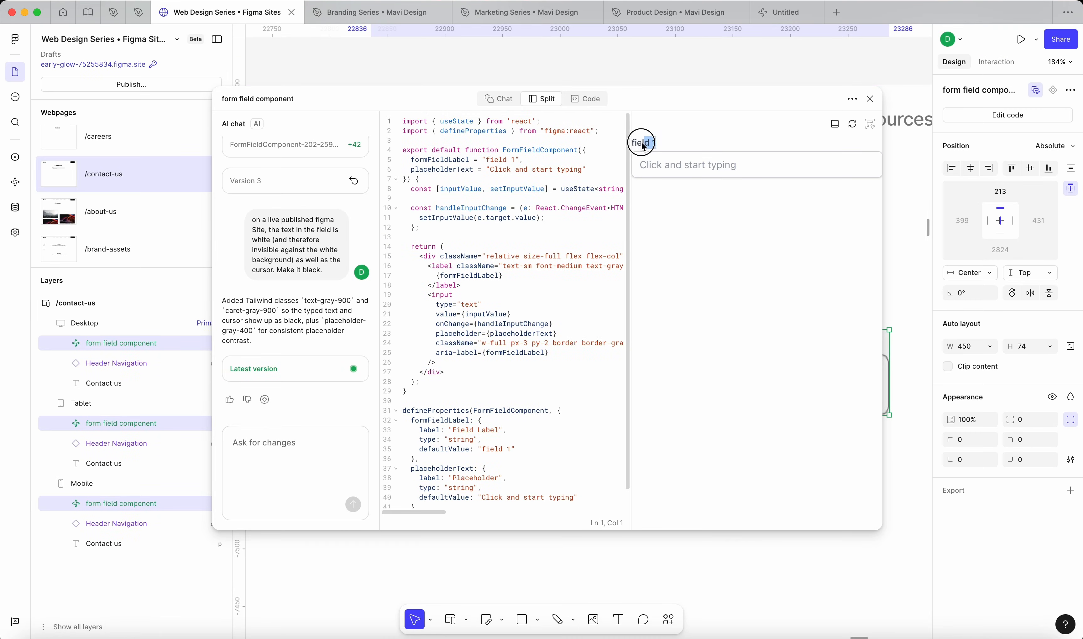
Step: Replace the formFieldLabel value in the form field component's code with "First and last name" and close the code editor
key(Left)
key(Left)
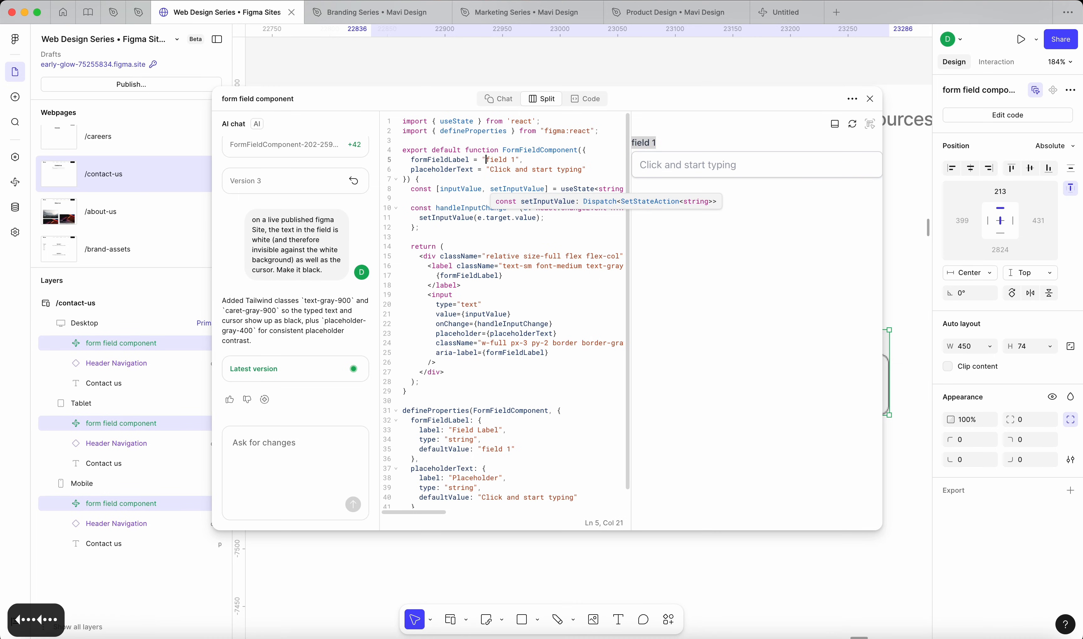
key(shift+Right)
key(shift+Right)
key(shift+Right)
key(shift+Right)
key(shift+Right)
key(shift+Right)
key(shift+Right)
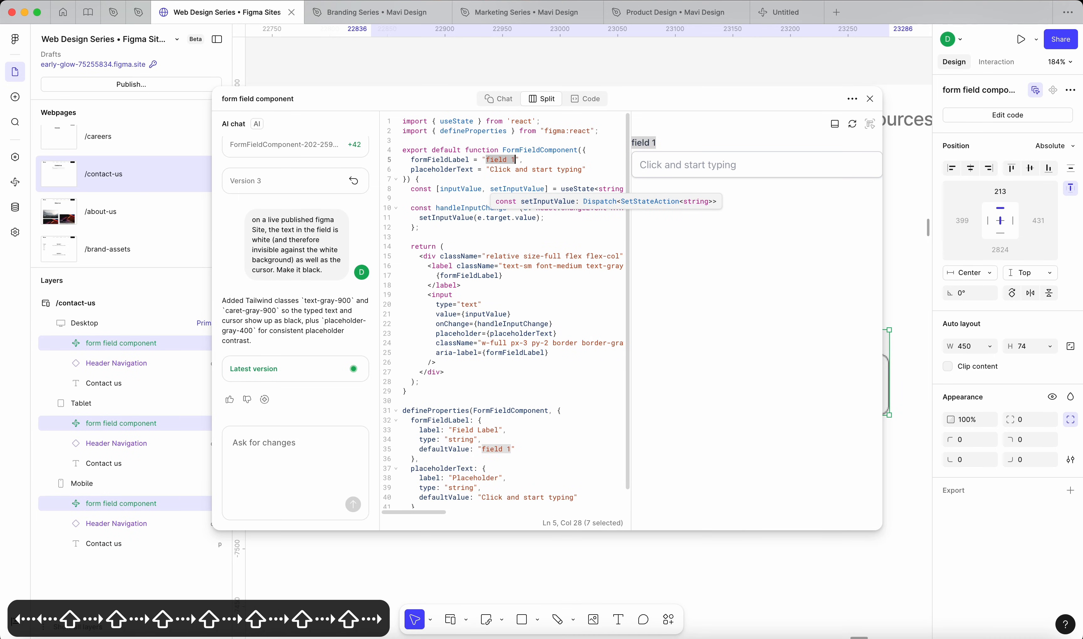
key(BackSpace)
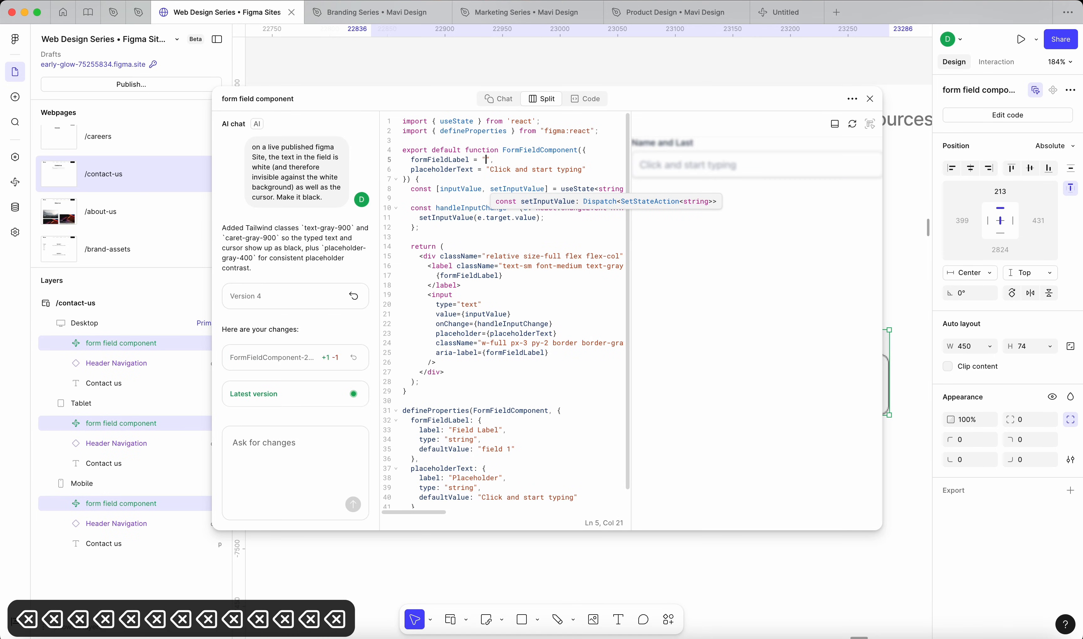
text(First and last name)
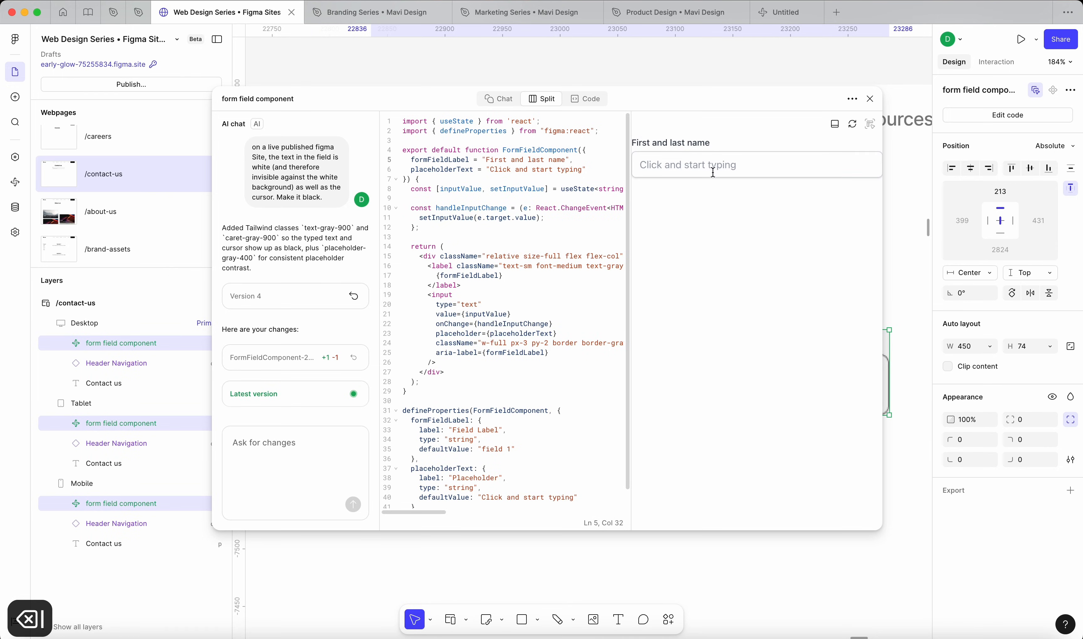
click(870, 99)
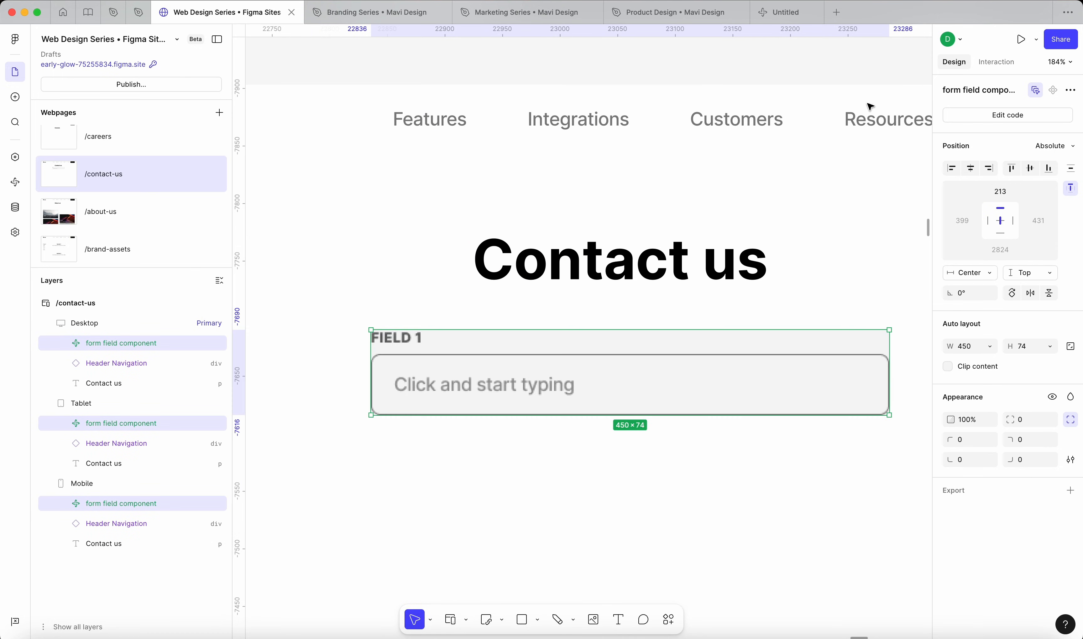
Step: Publish the site update and check the form field's label on the live /contact-us page in the browser
click(537, 70)
click(131, 84)
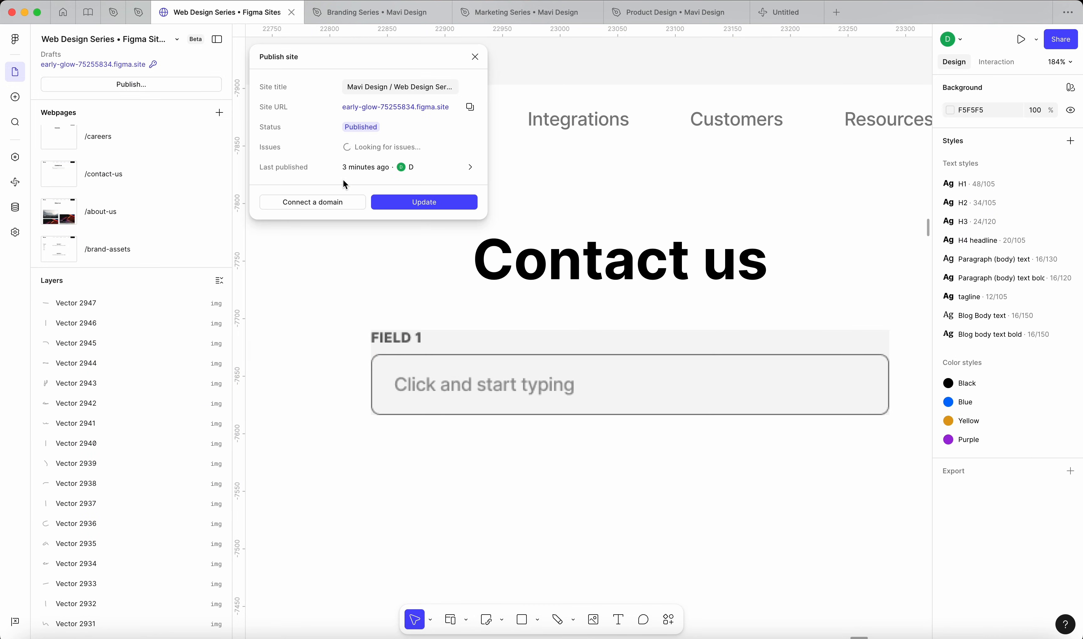
click(398, 200)
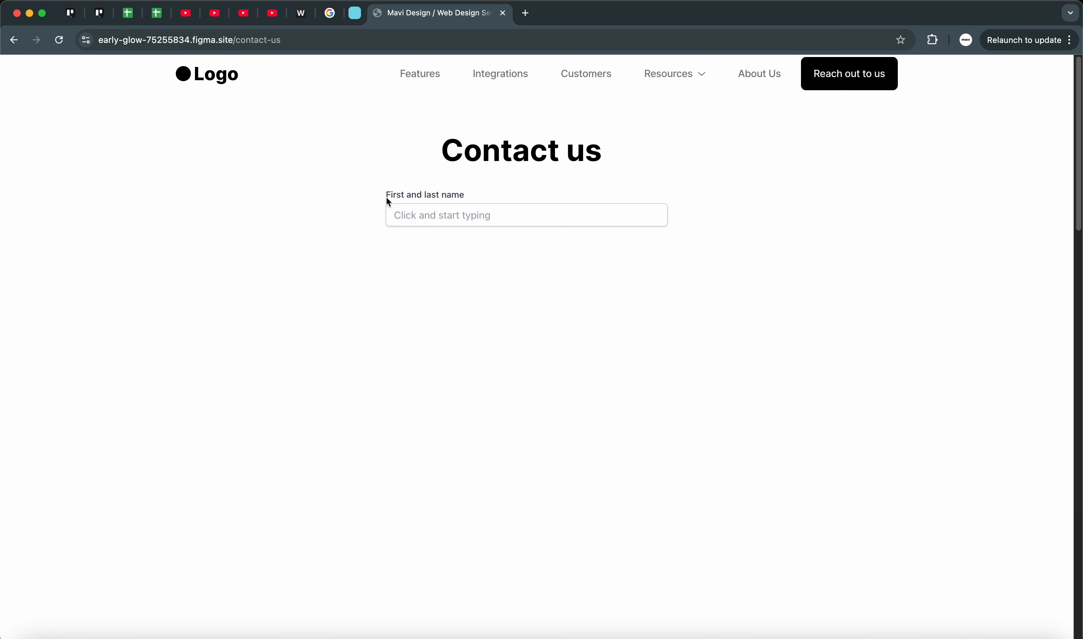
drag(377, 193, 484, 196)
click(539, 259)
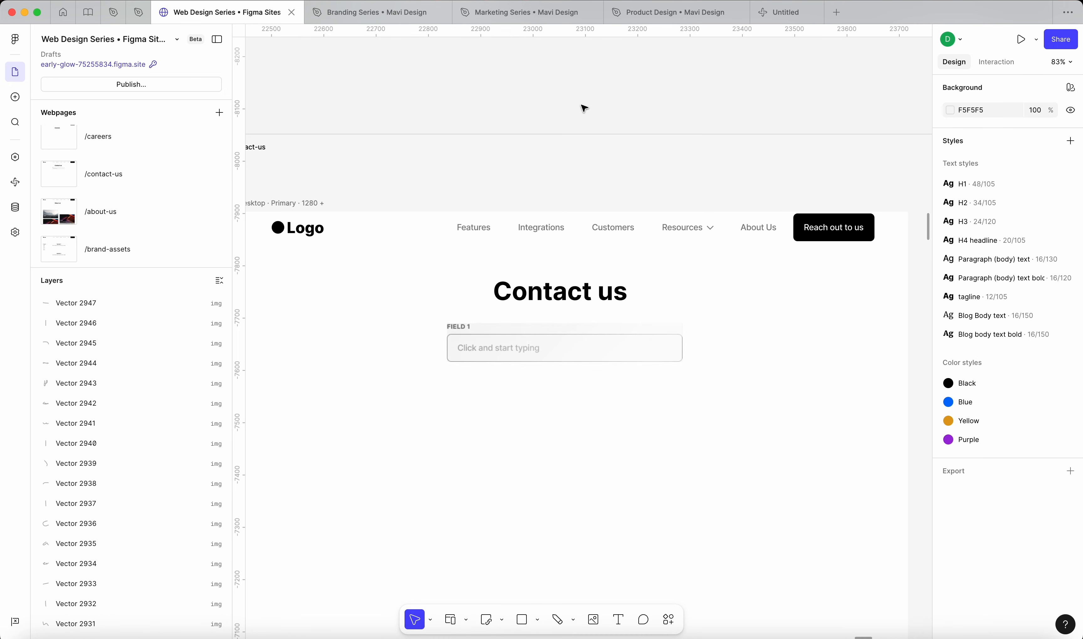
scroll(583, 108, down, 10)
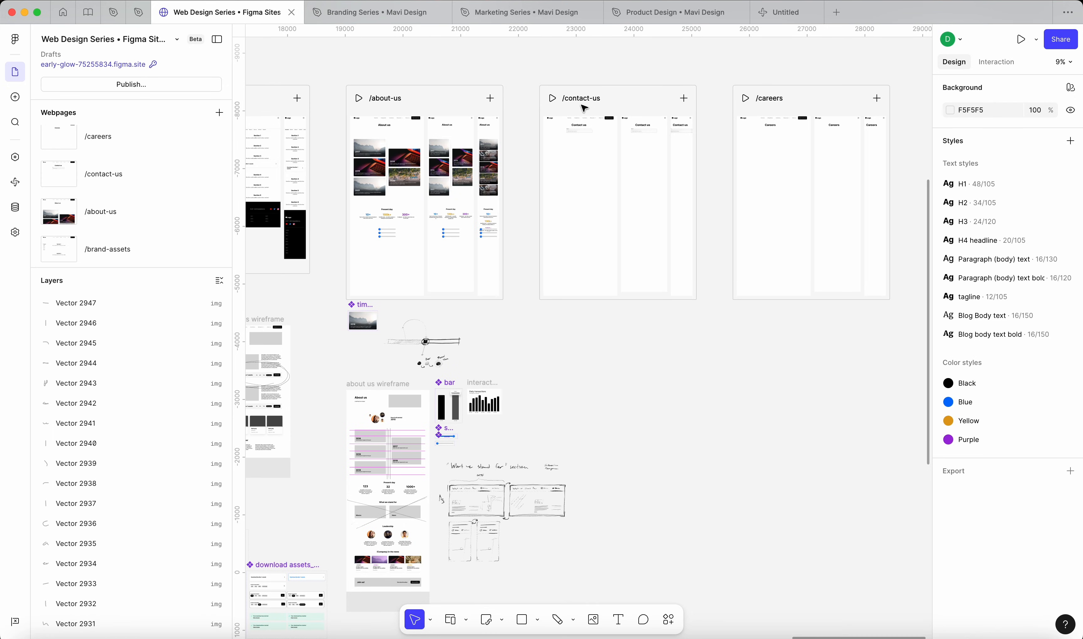
scroll(583, 107, up, 10)
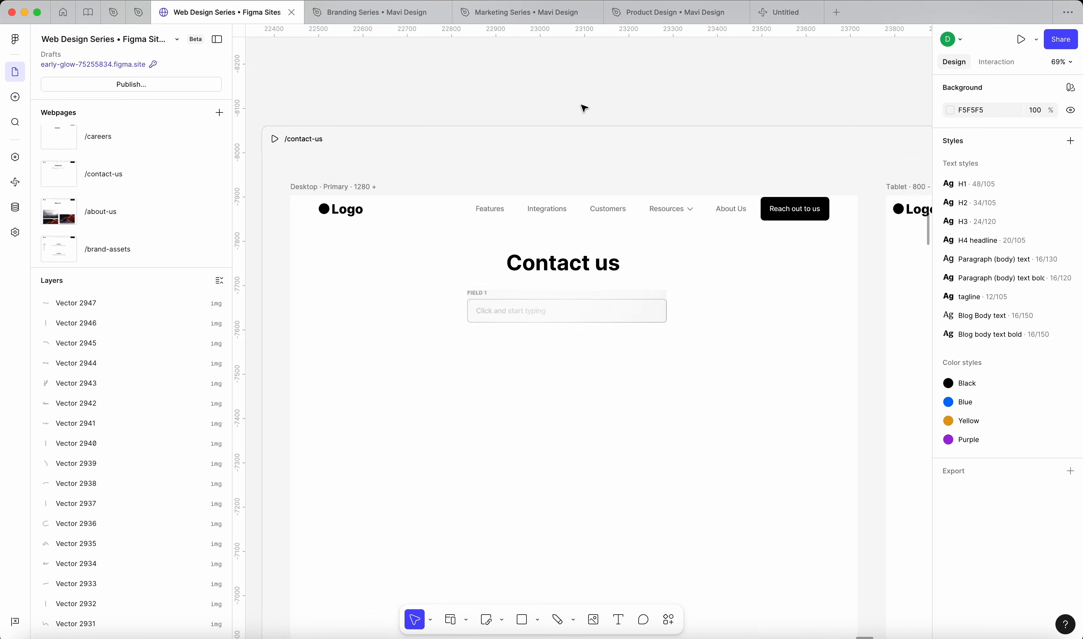